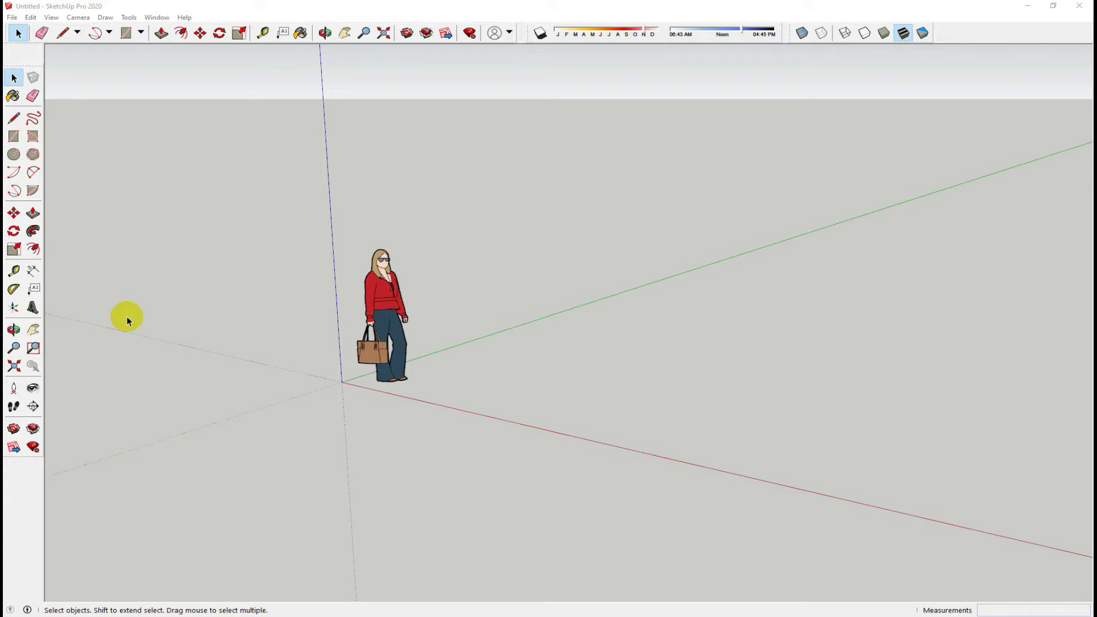
- In View > Toolbars, turn off the Large Tool Set, Styles and Shadows toolbars
click(52, 18)
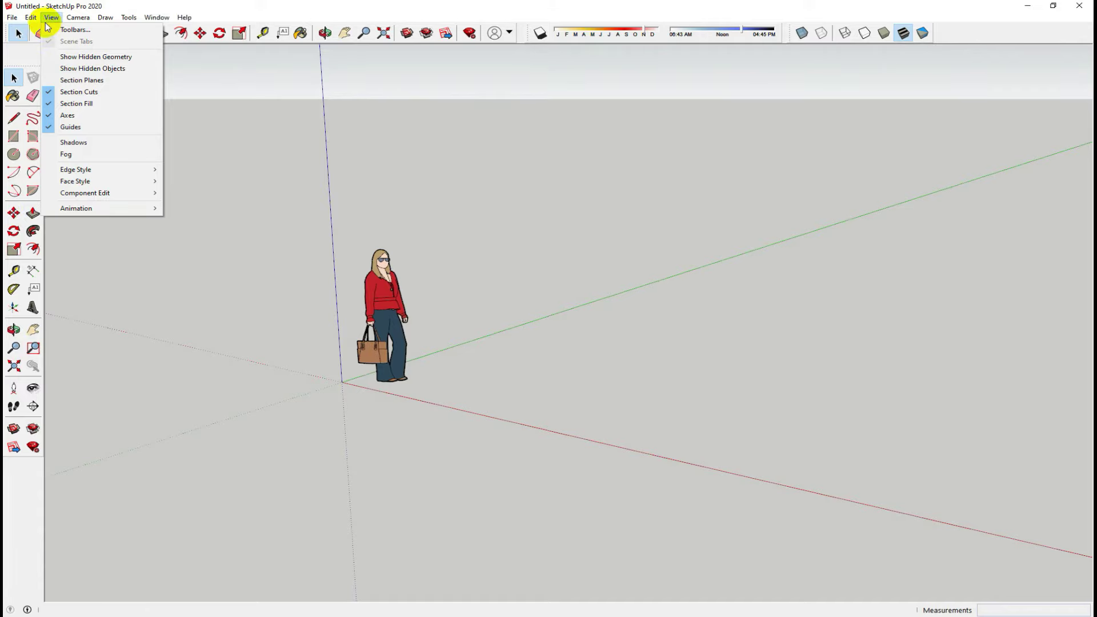
click(79, 30)
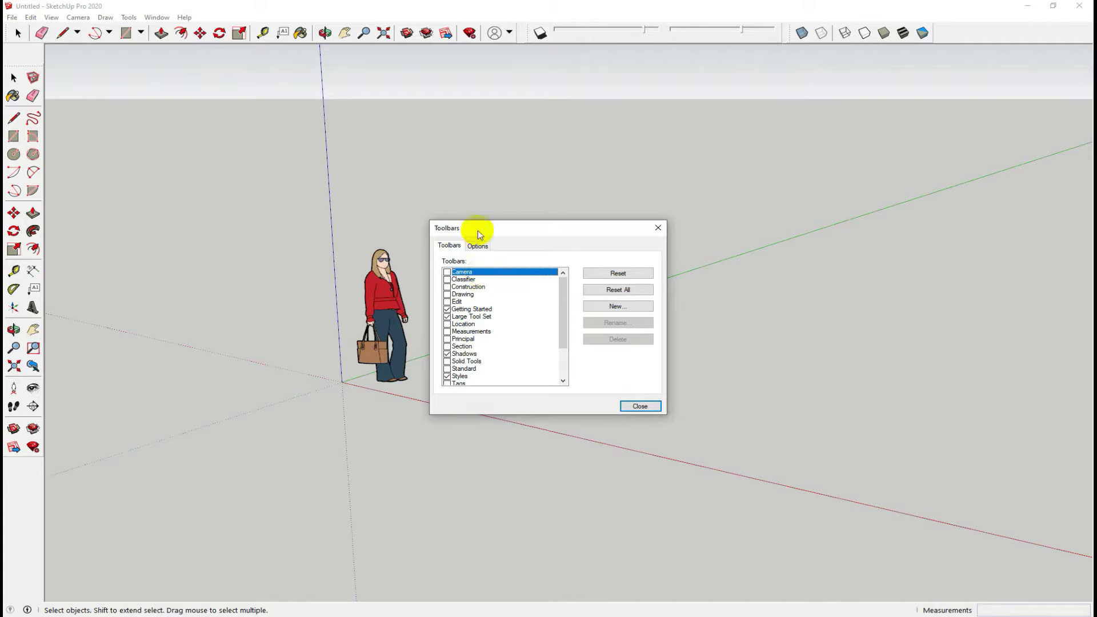
drag(478, 228, 244, 193)
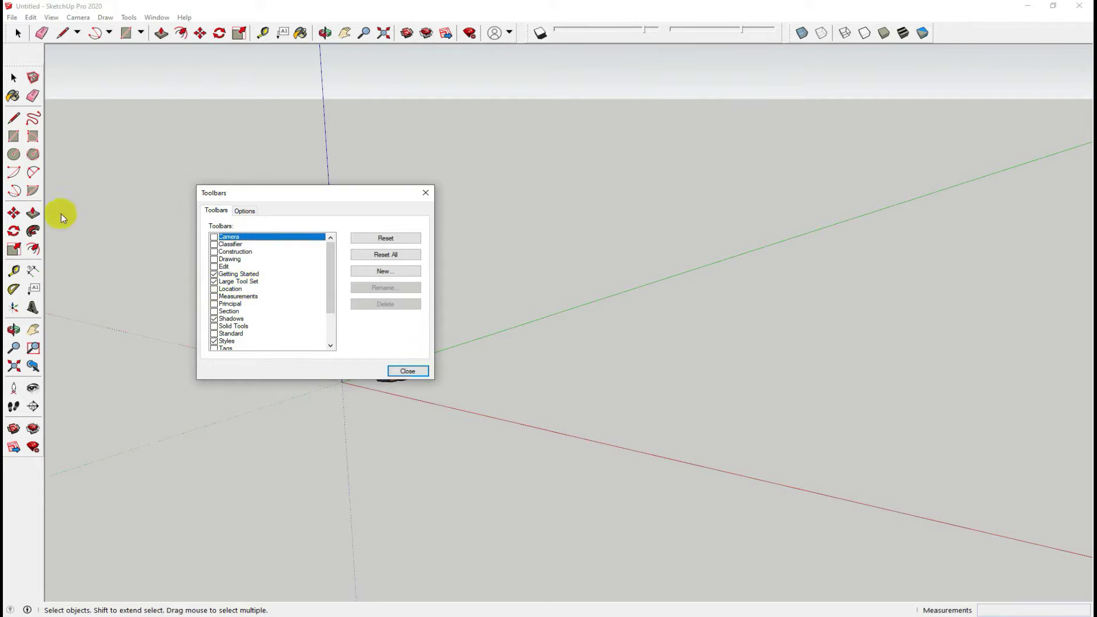
click(214, 281)
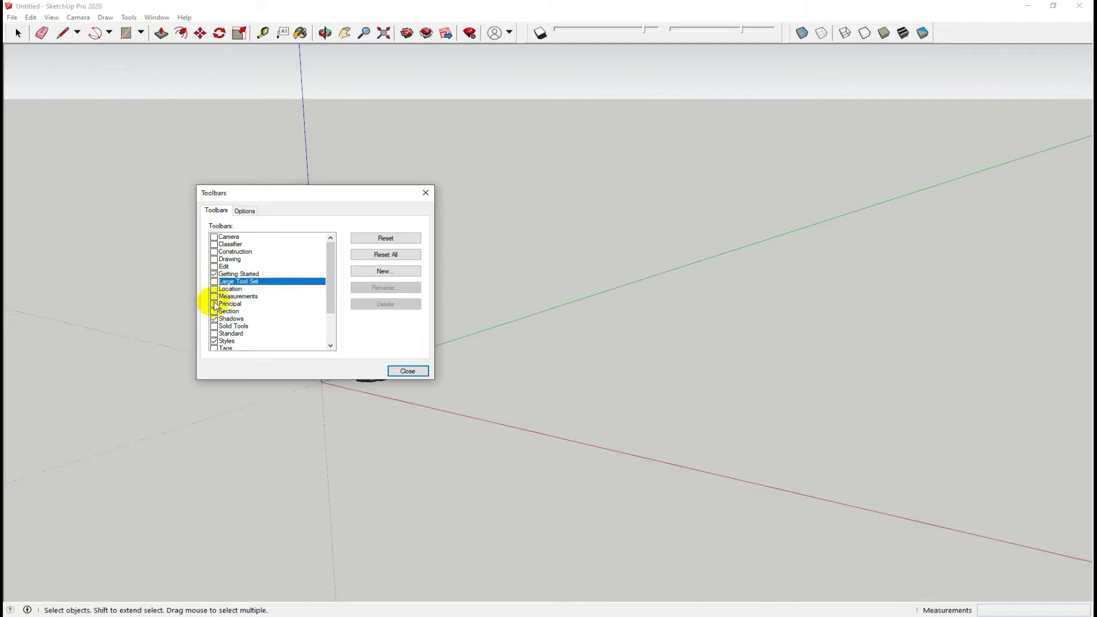
click(213, 341)
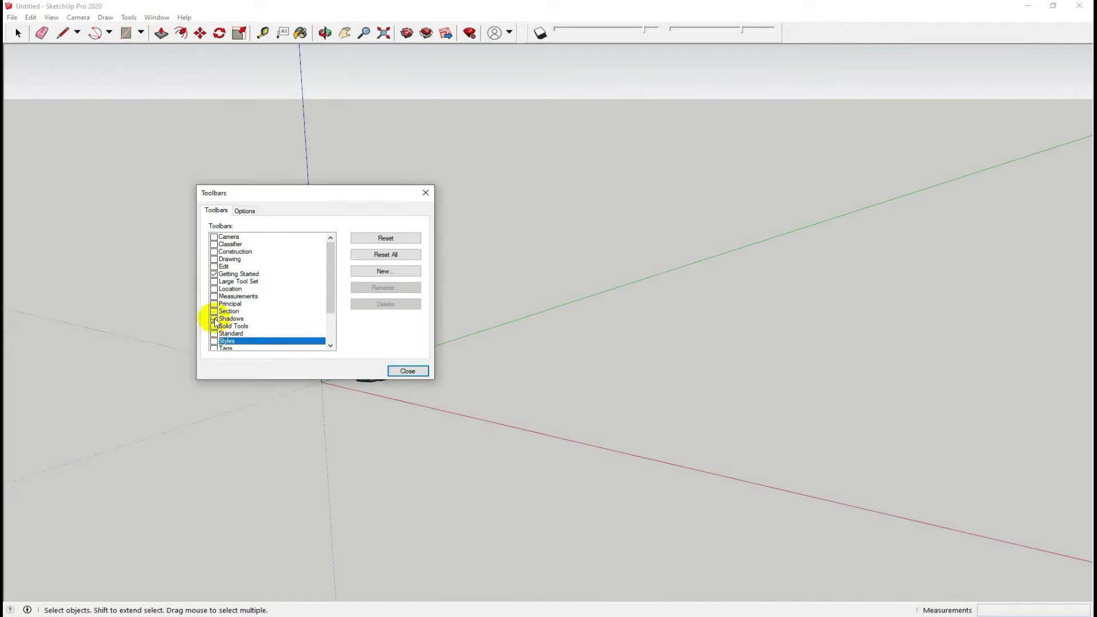
click(214, 319)
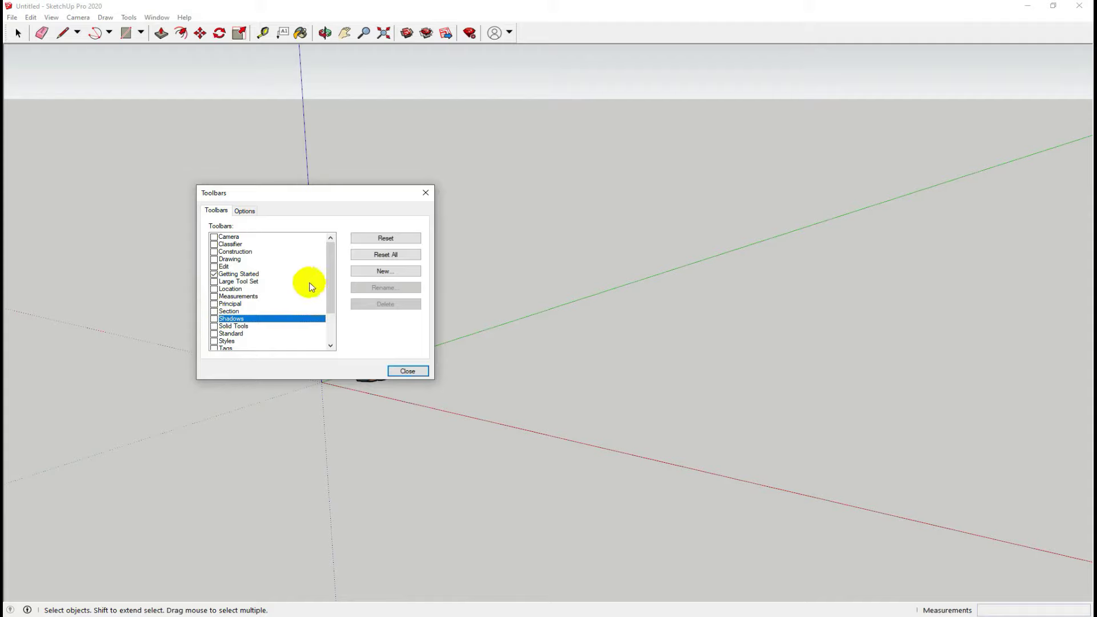
mouse_move(333, 286)
mouse_down()
mouse_move(326, 347)
mouse_move(335, 265)
mouse_up()
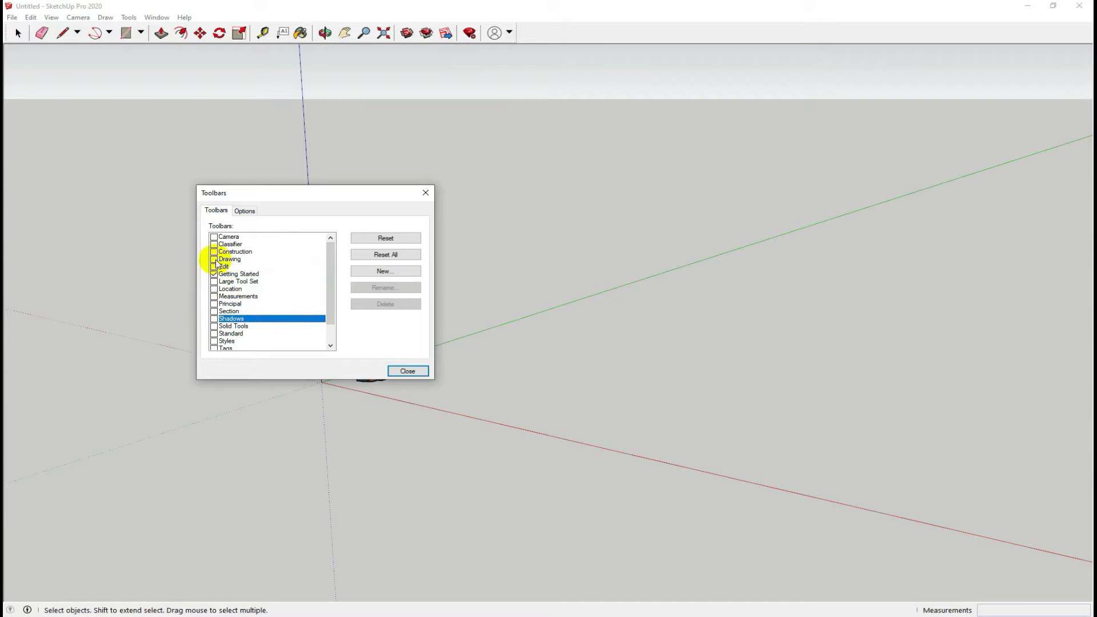
- Re-enable the Large Tool Set and Styles toolbars, moving Styles beside the other tools
click(214, 260)
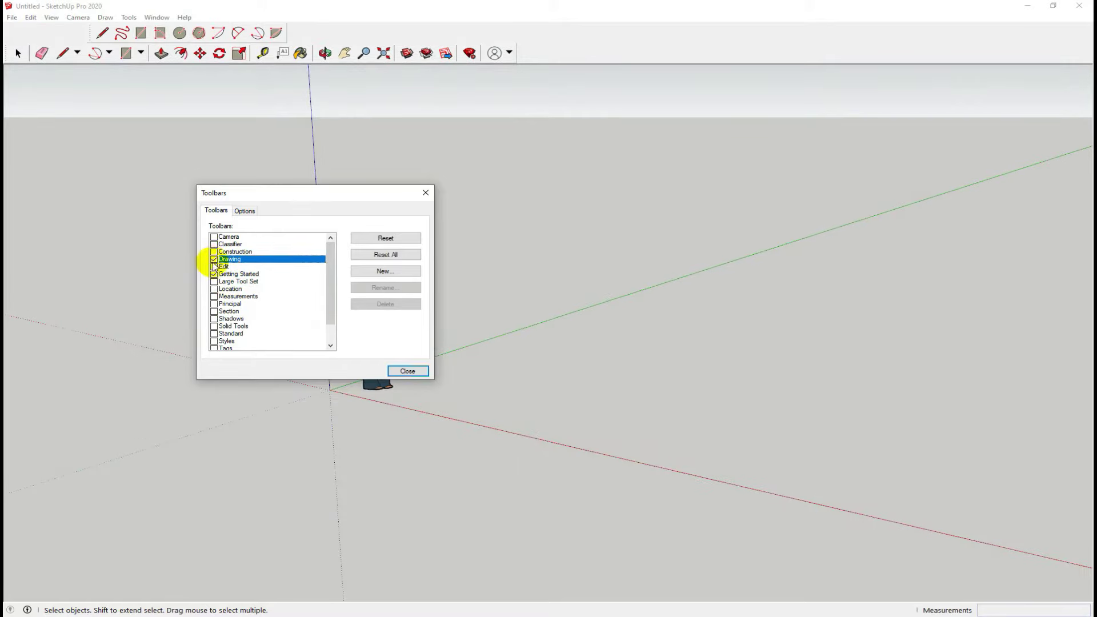
click(214, 261)
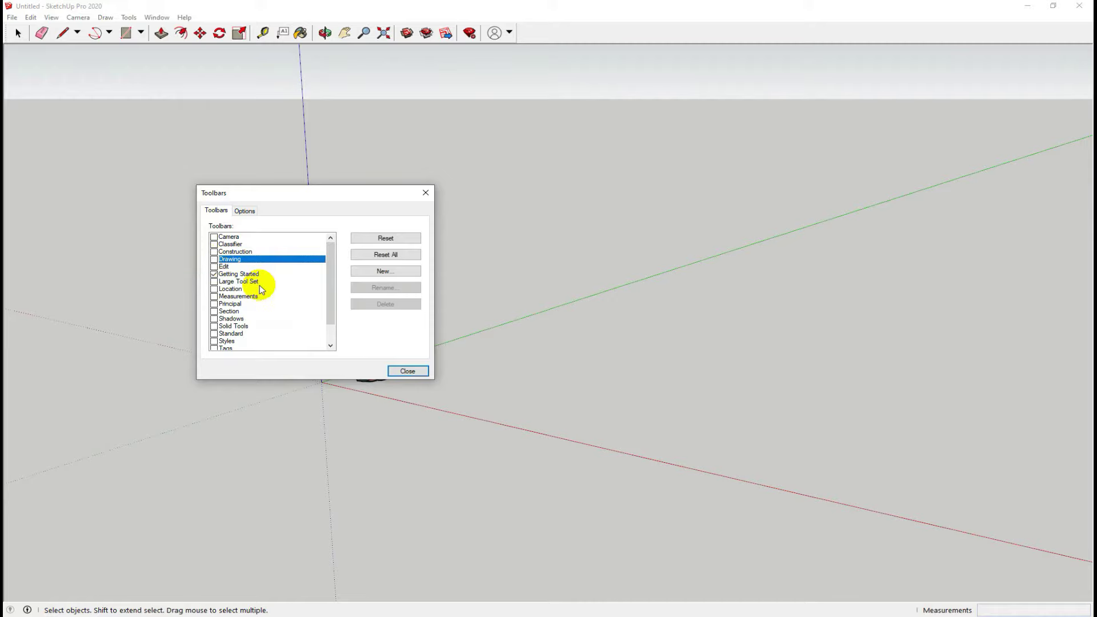
click(215, 282)
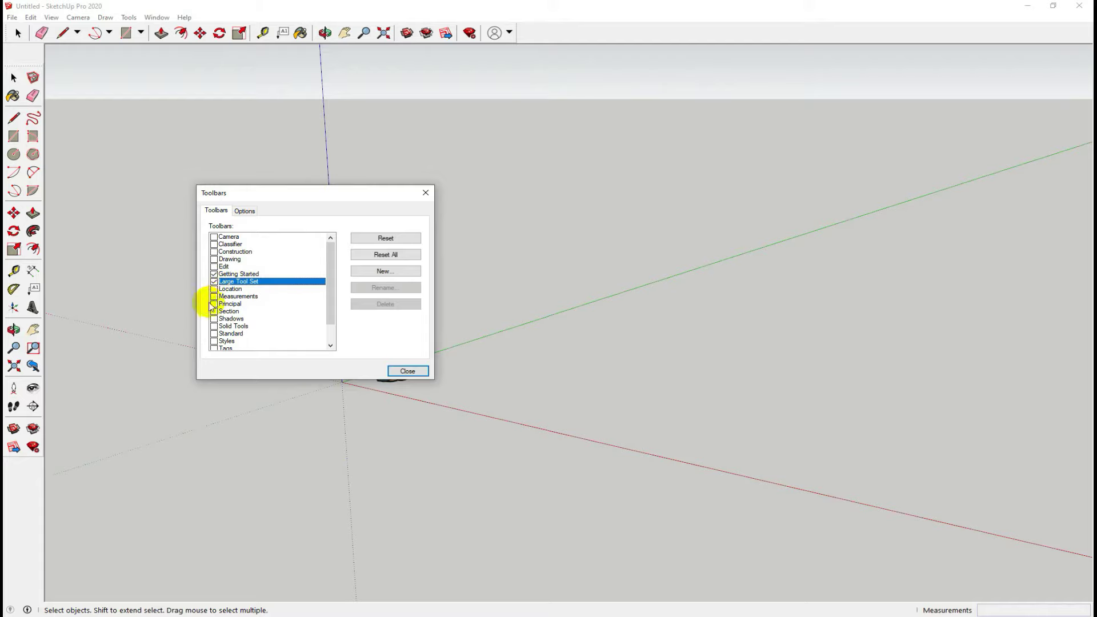
click(214, 334)
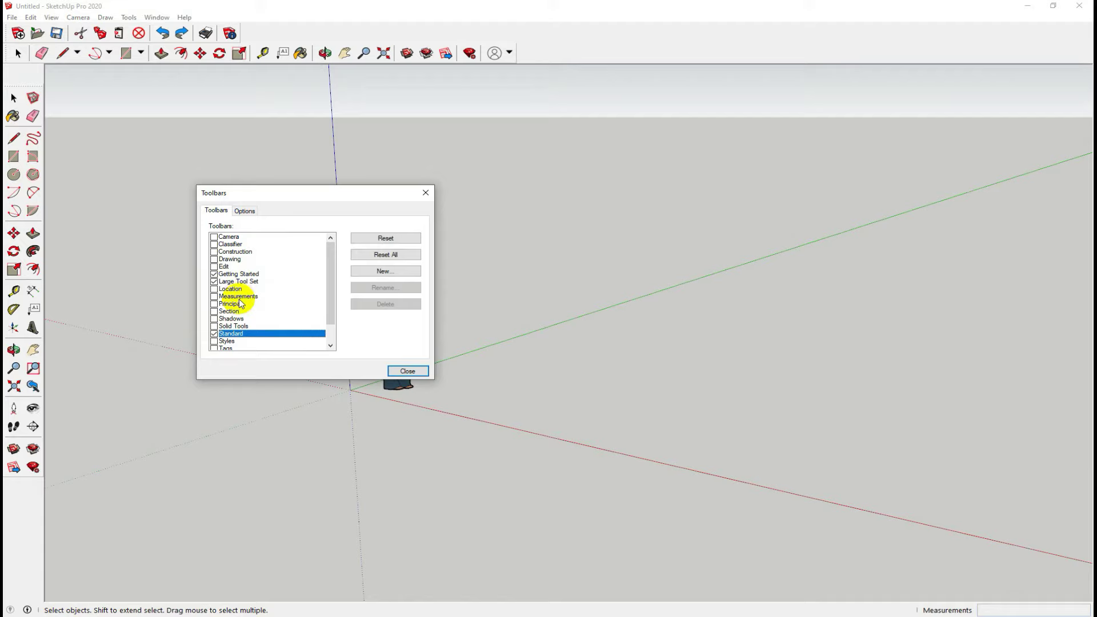
click(213, 334)
click(214, 341)
drag(795, 33, 530, 31)
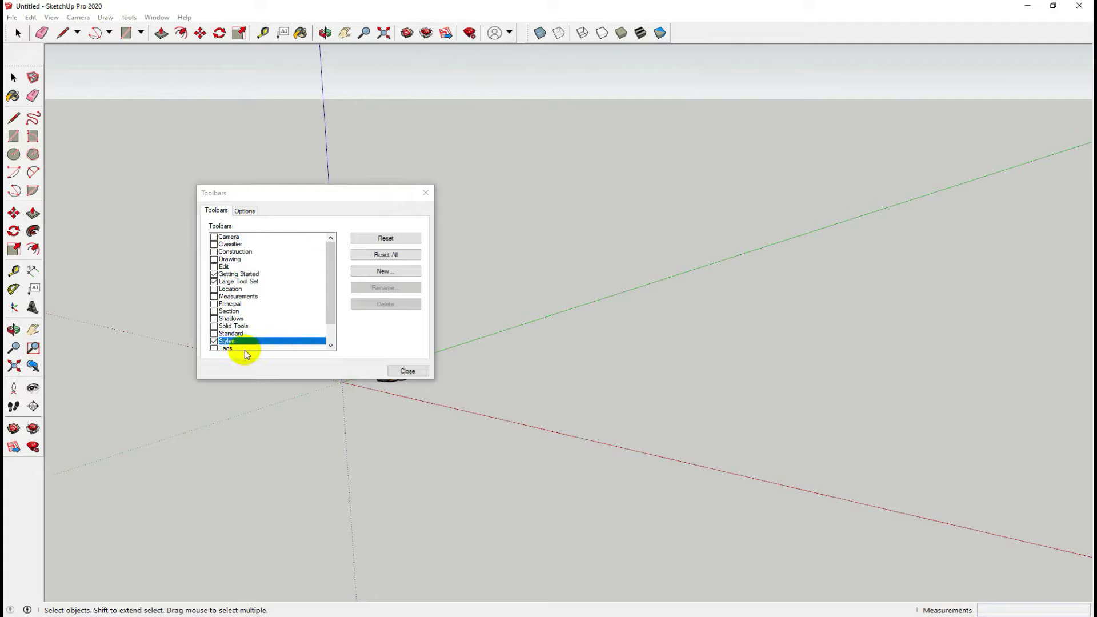
- Show and dock the Views toolbar, then close the Toolbars dialog
click(330, 345)
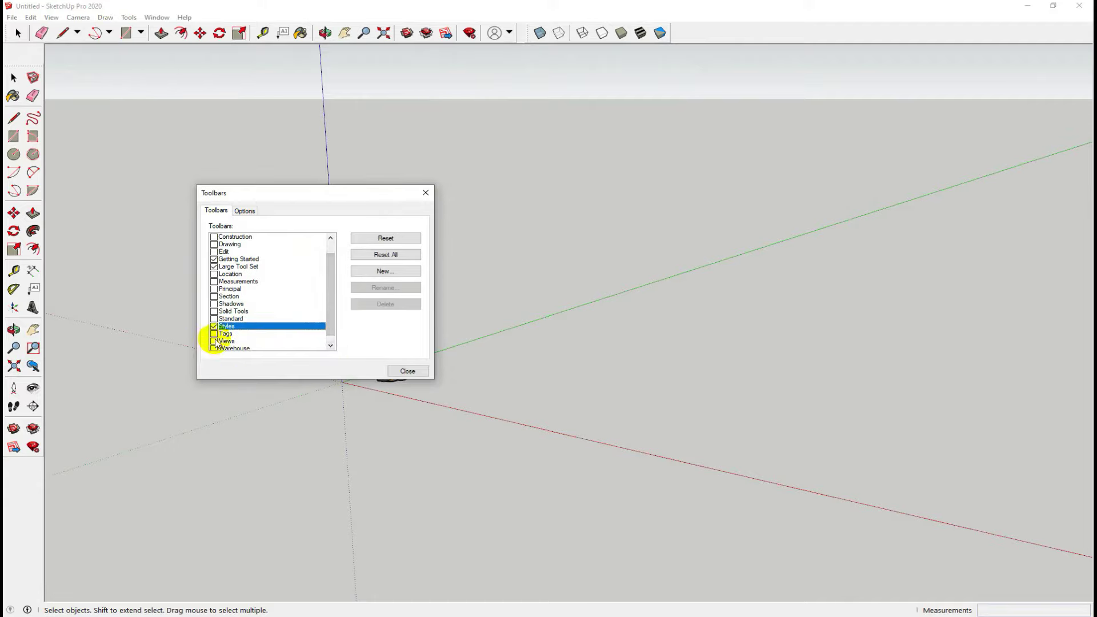
click(215, 341)
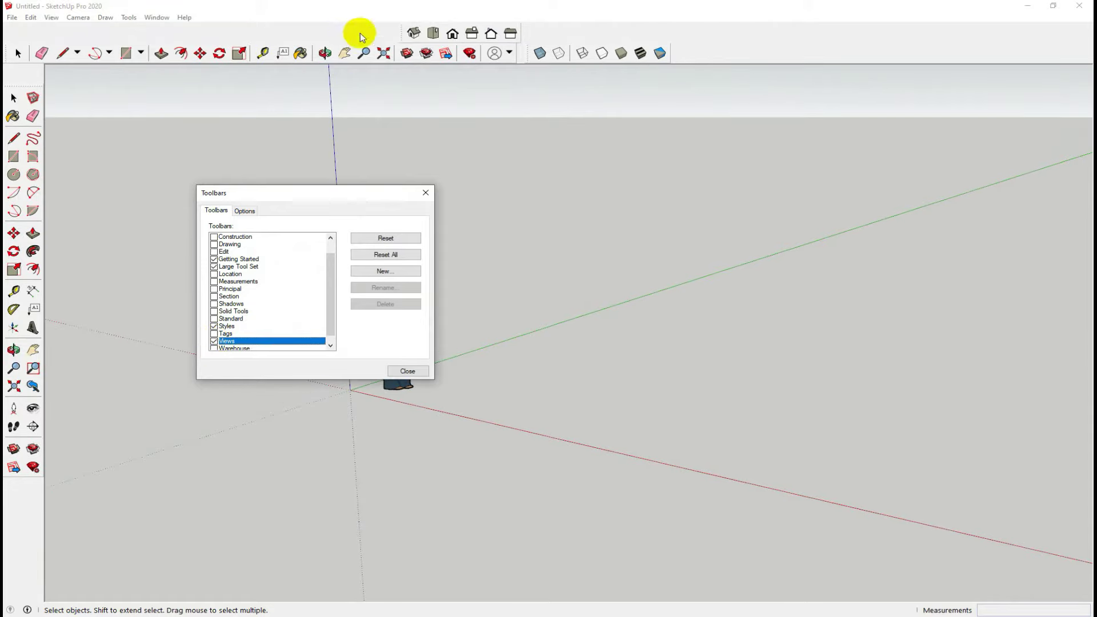
mouse_move(404, 33)
mouse_down()
mouse_move(676, 65)
mouse_move(739, 28)
mouse_move(666, 23)
mouse_up()
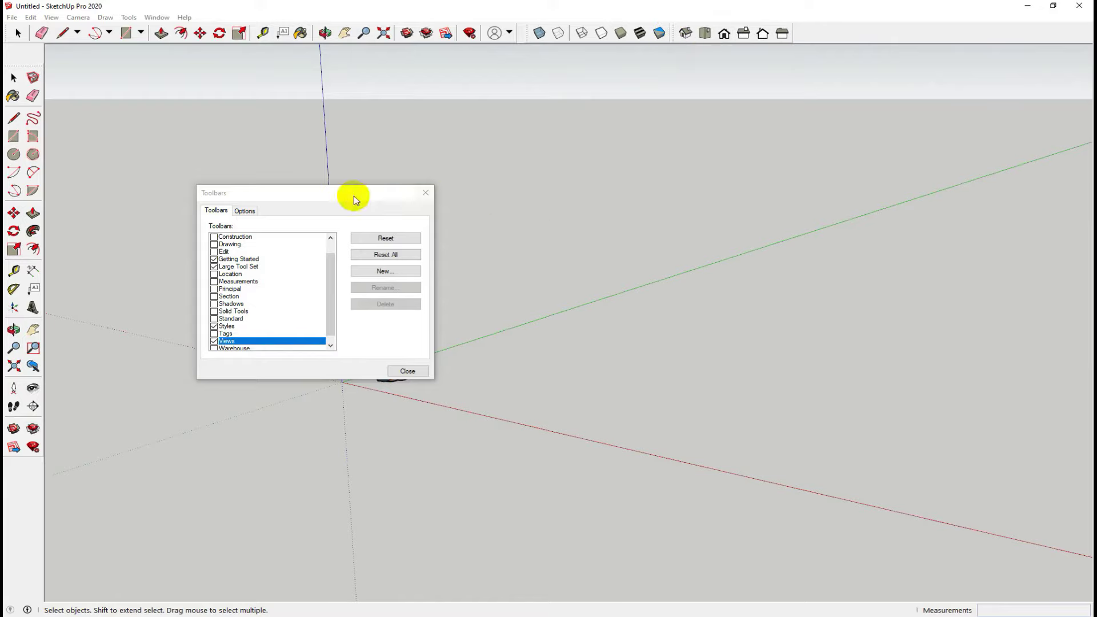
drag(321, 197, 467, 188)
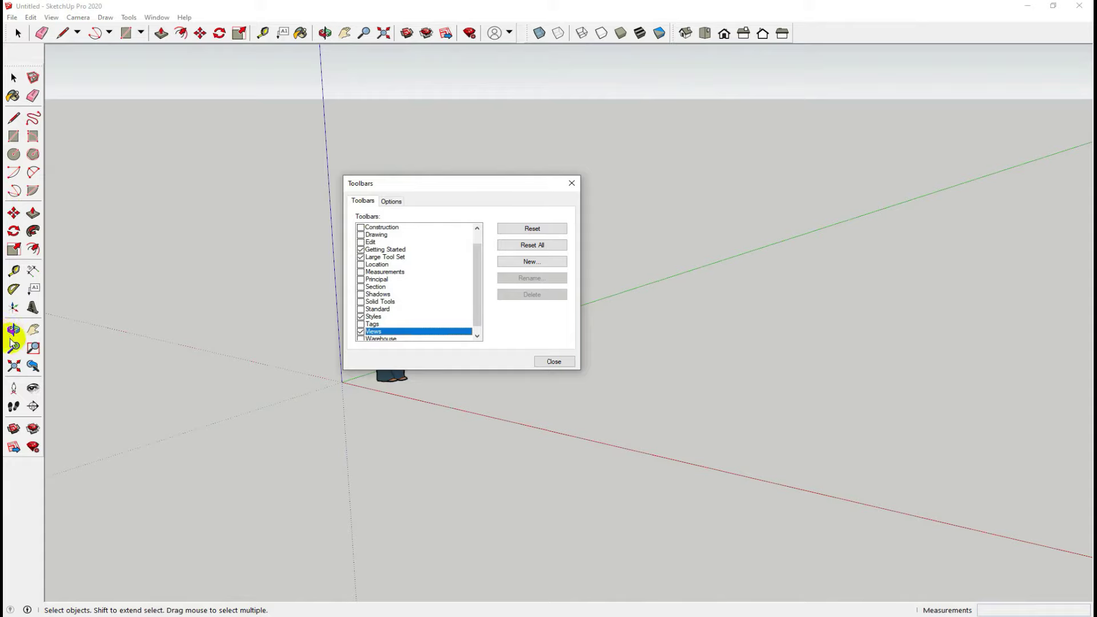
click(361, 287)
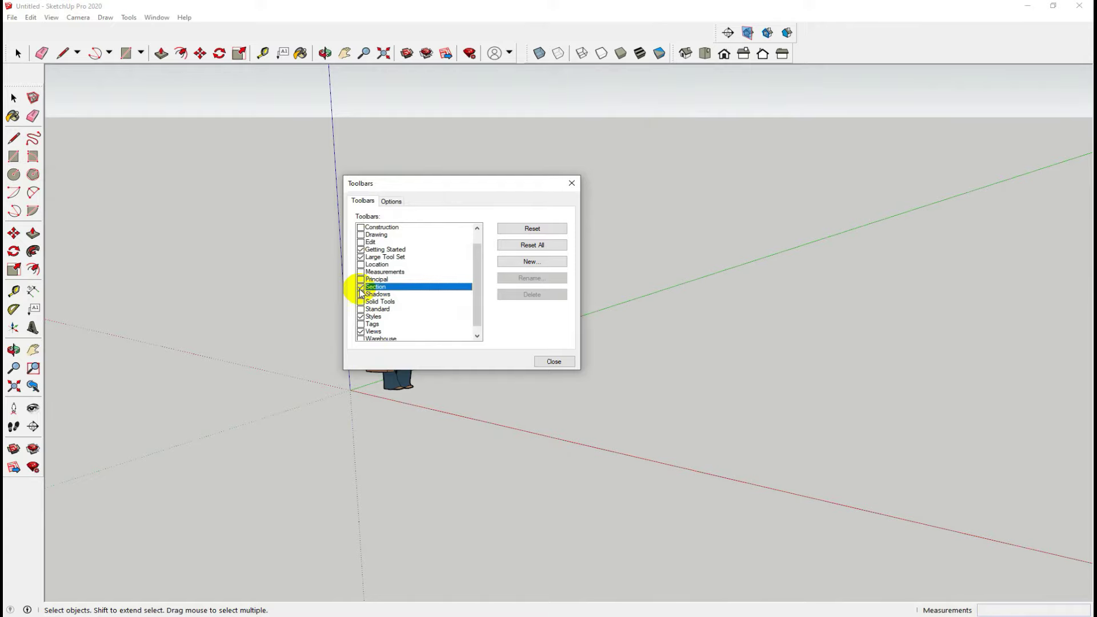
click(361, 287)
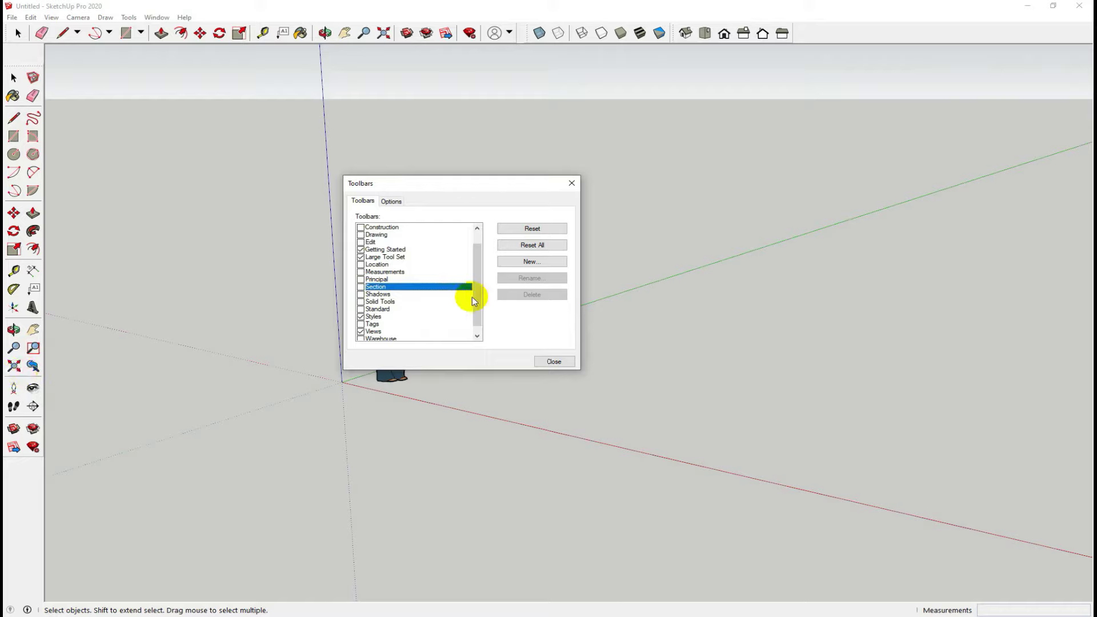
click(538, 364)
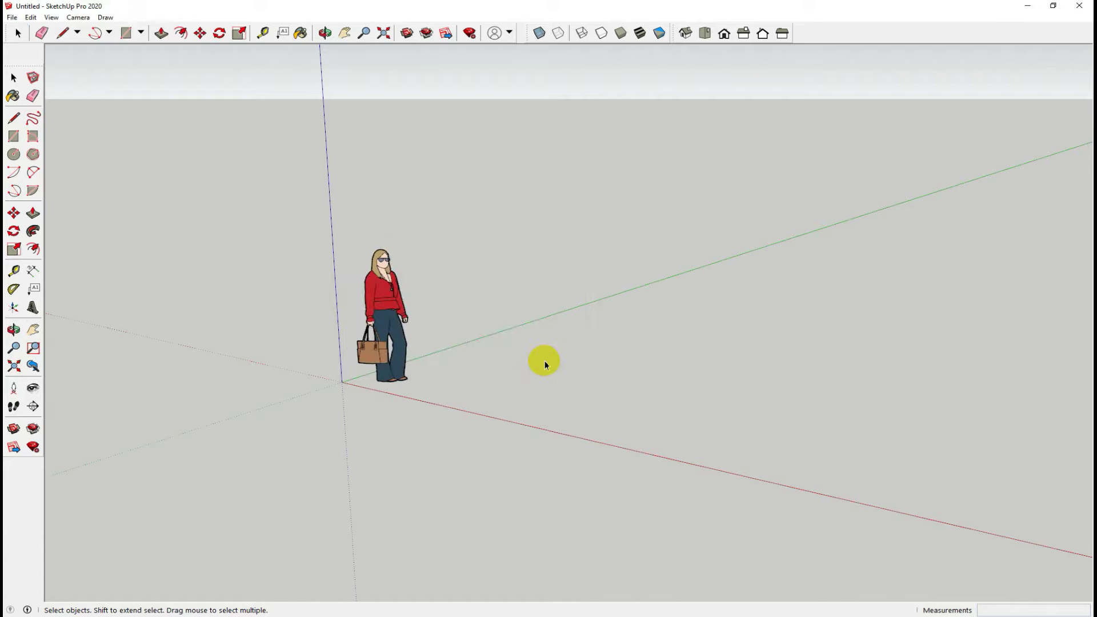
- Select and delete the standing woman scale figure
click(381, 286)
key(Delete)
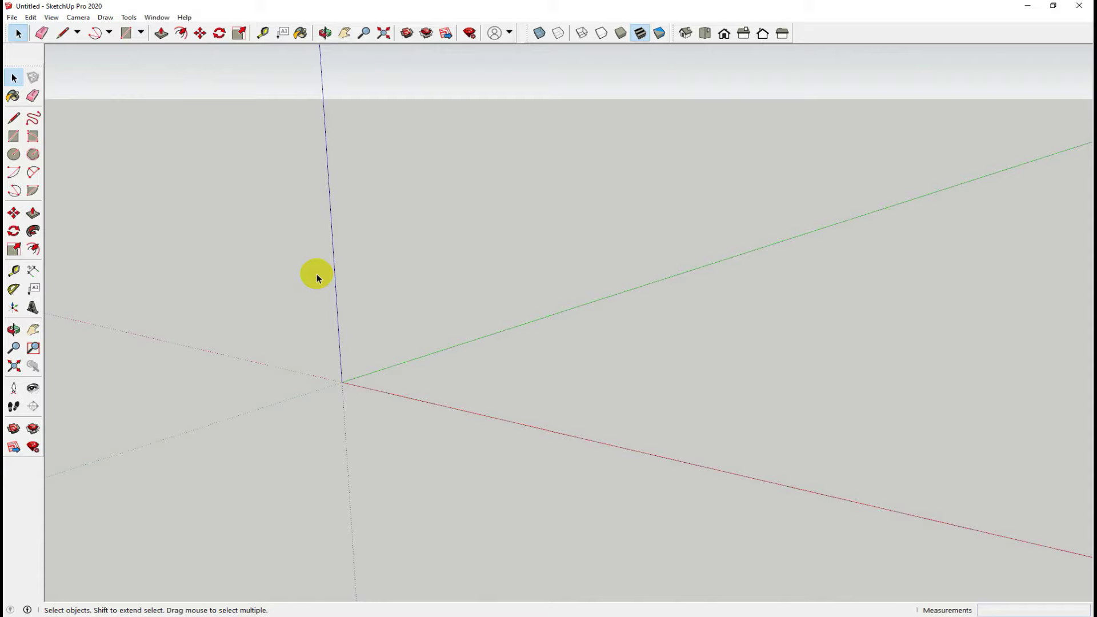
- Set the Model Info length units to Centimeters and close the dialog
click(149, 18)
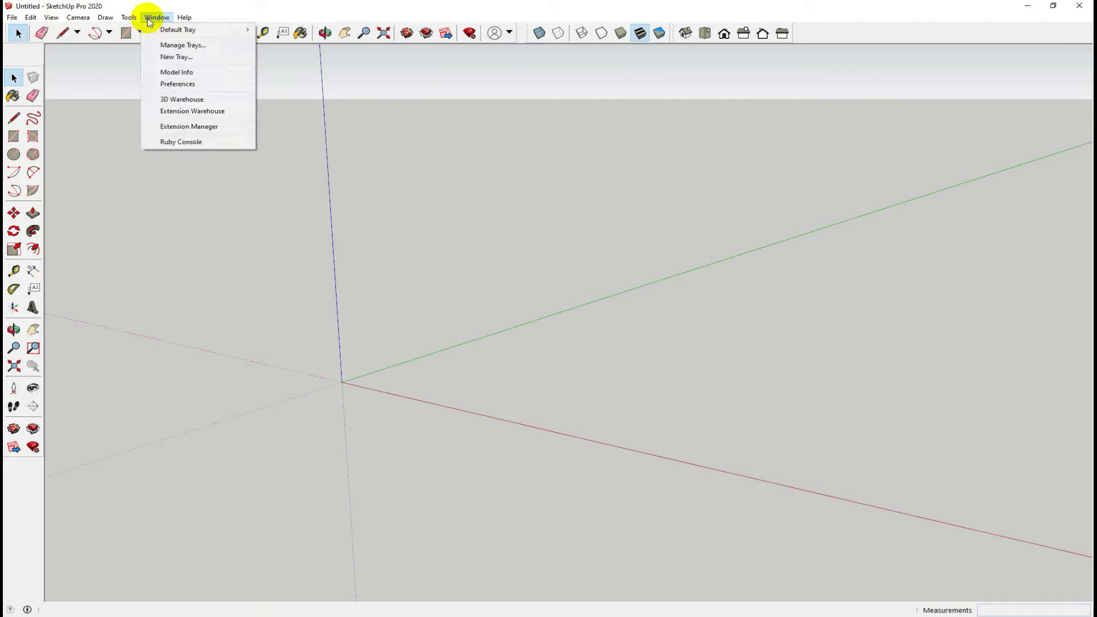
click(211, 74)
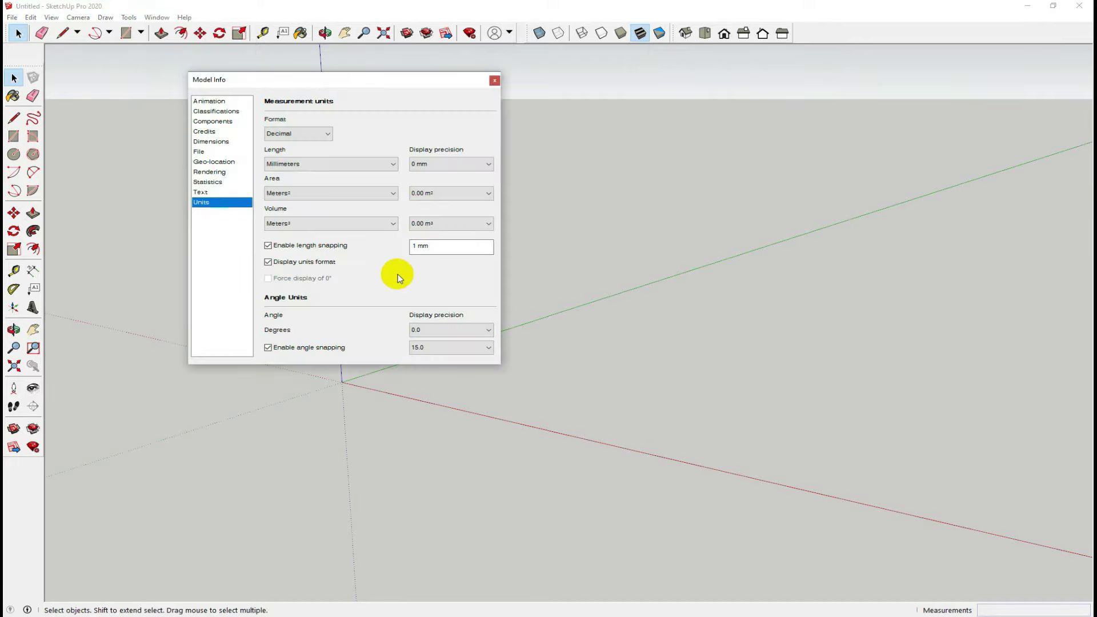
click(273, 166)
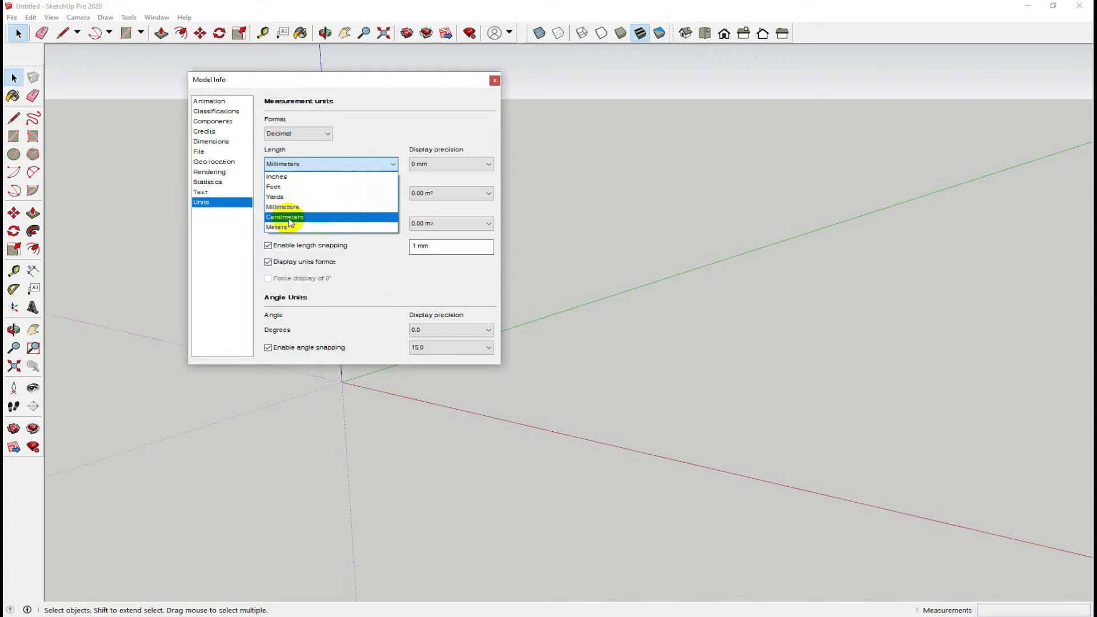
click(289, 221)
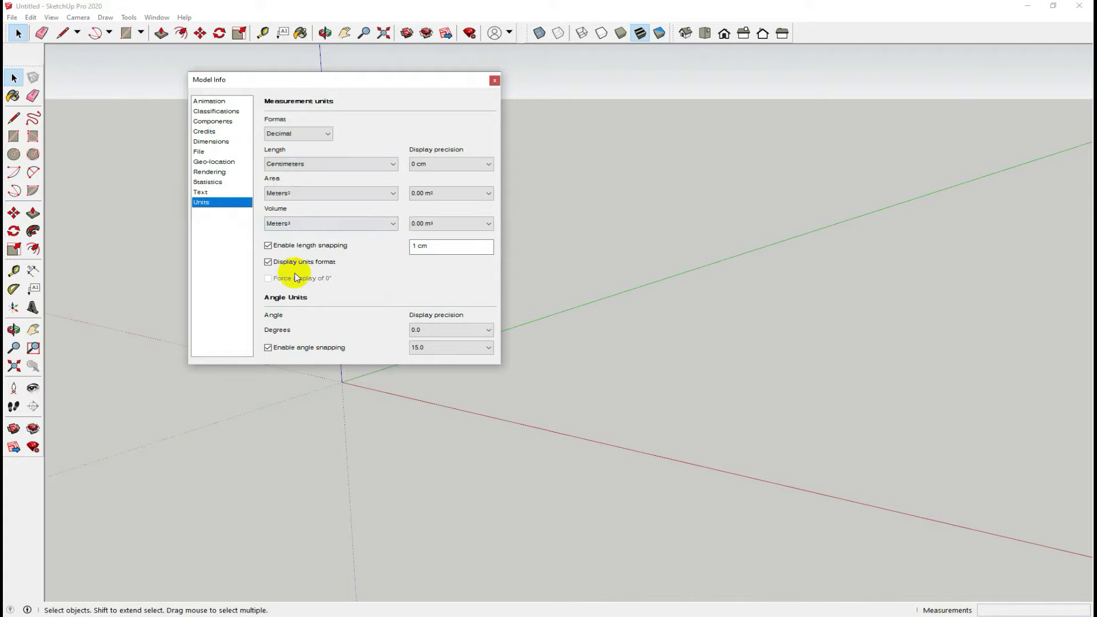
click(494, 76)
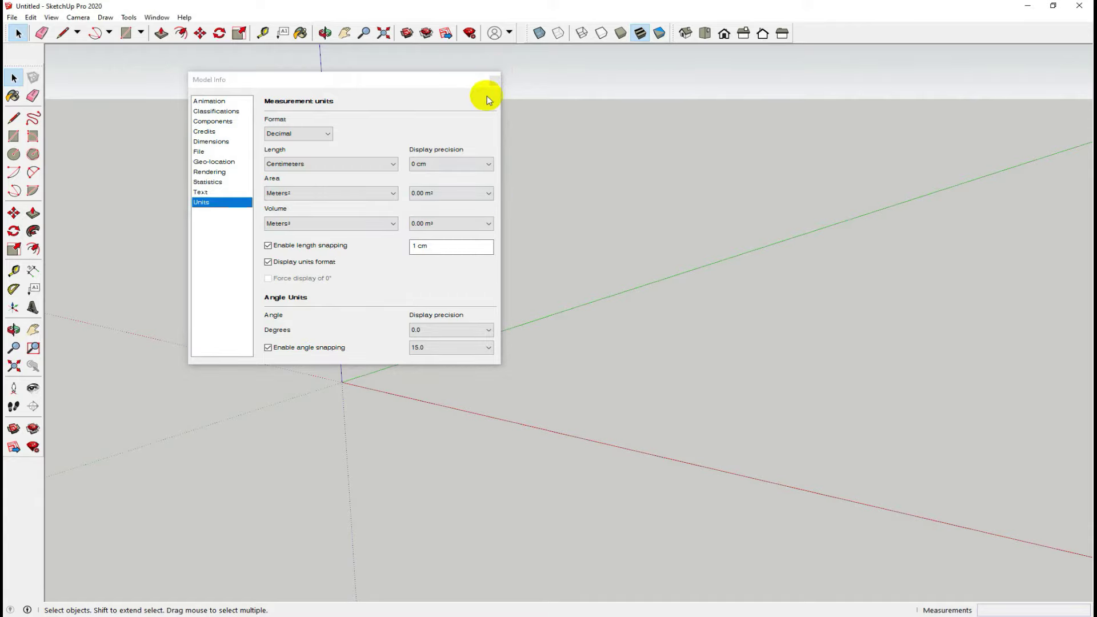
click(495, 80)
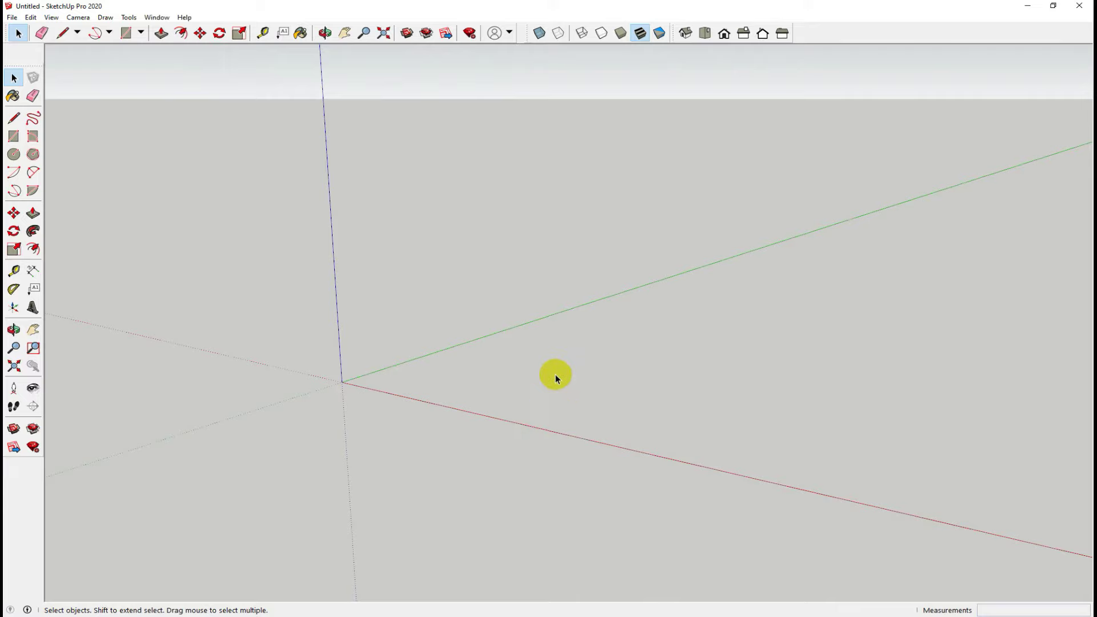
middle_drag(556, 375, 400, 375)
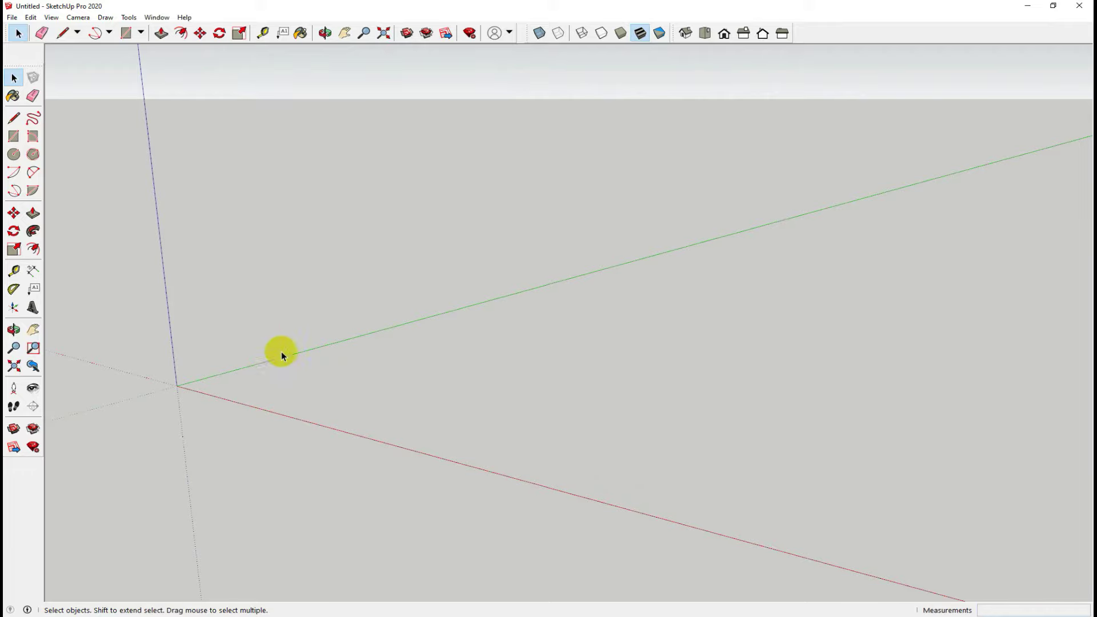
key(o)
key(shift)
mouse_move(309, 348)
shift+mouse_down()
mouse_move(566, 459)
mouse_move(409, 330)
shift+mouse_up()
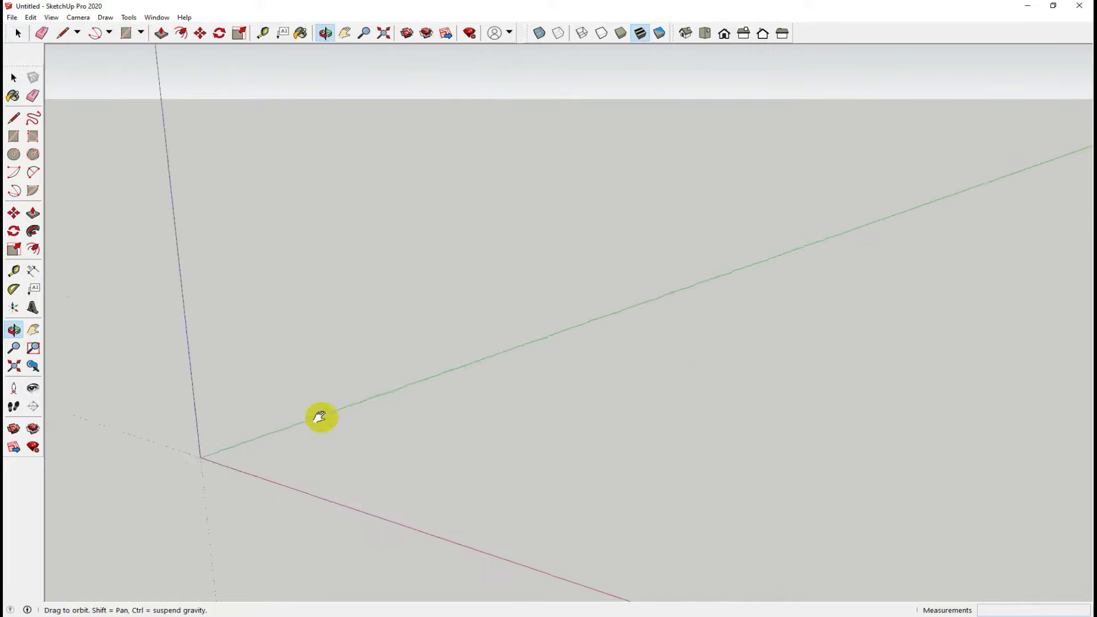
key(space)
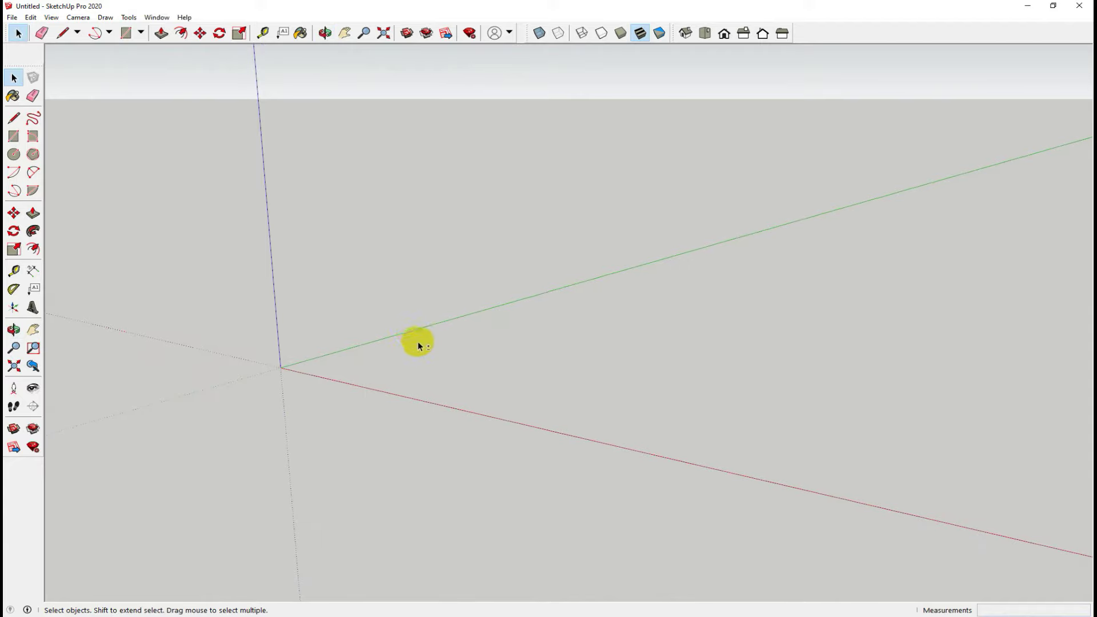
key(o)
shift+drag(420, 341, 304, 352)
key(space)
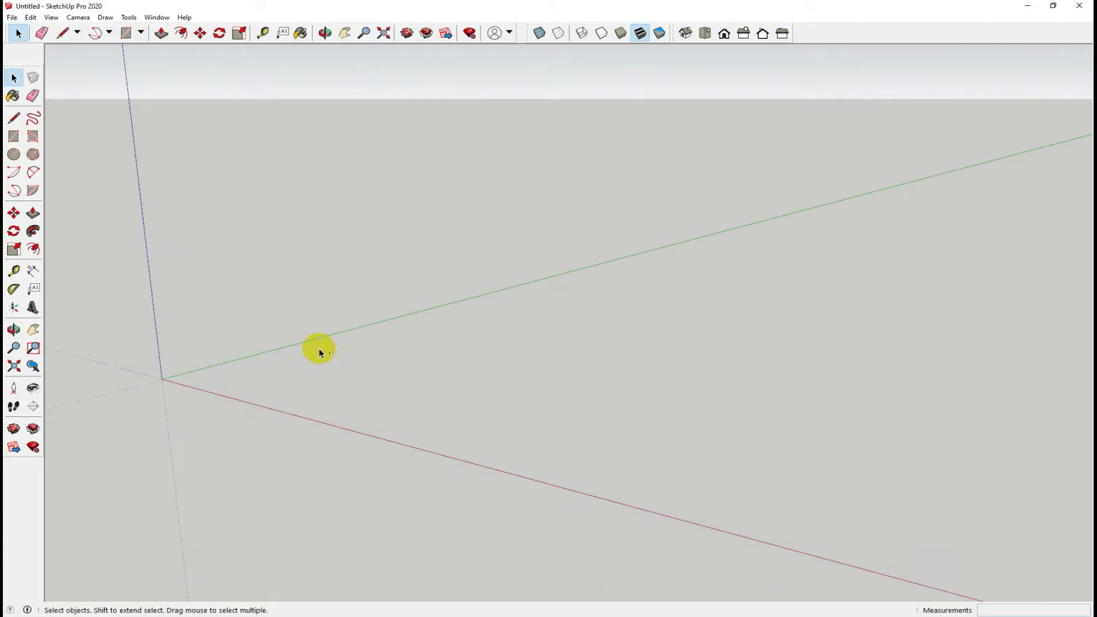
key(o)
mouse_move(317, 348)
shift+mouse_down()
mouse_move(247, 290)
mouse_move(329, 383)
mouse_move(559, 268)
mouse_move(798, 212)
mouse_move(337, 186)
mouse_move(139, 314)
mouse_move(378, 323)
mouse_move(319, 332)
mouse_move(300, 322)
shift+mouse_up()
key(space)
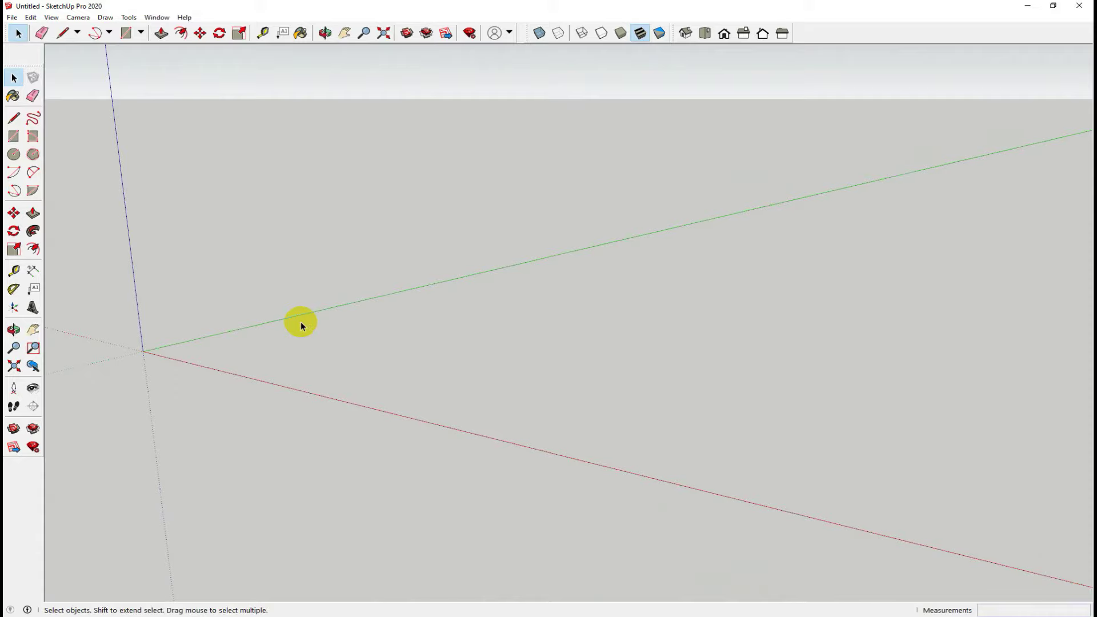
mouse_move(300, 321)
middle_down()
mouse_move(368, 385)
mouse_move(546, 389)
mouse_move(595, 284)
mouse_move(446, 280)
mouse_move(294, 399)
mouse_move(342, 456)
mouse_move(464, 356)
middle_up()
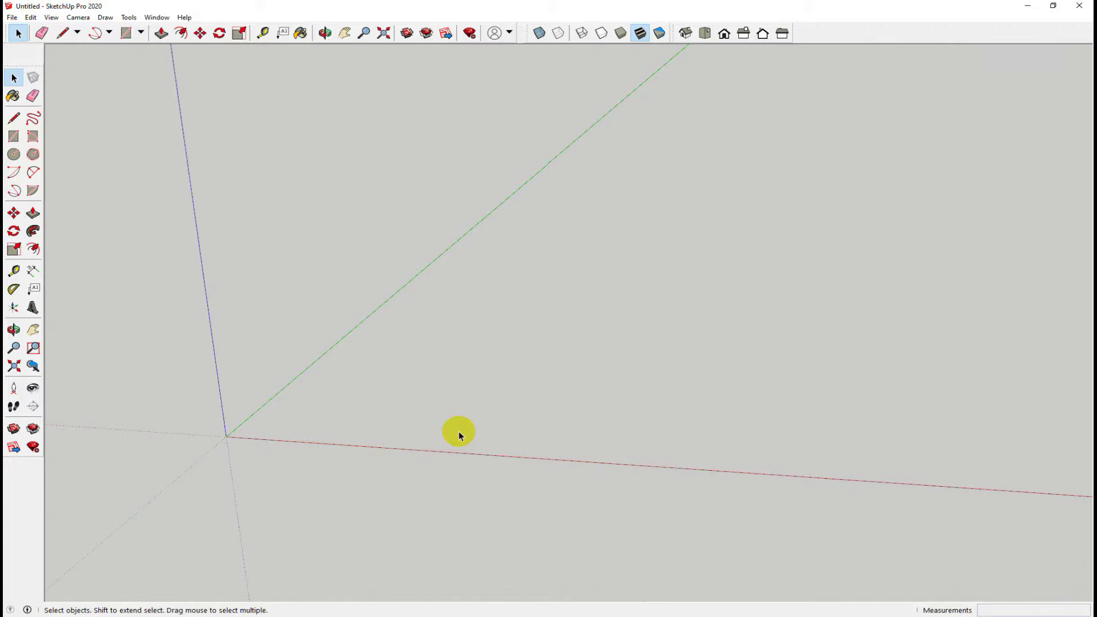
mouse_move(449, 408)
middle_down()
mouse_move(475, 279)
mouse_move(421, 444)
mouse_move(379, 400)
mouse_move(269, 338)
mouse_move(479, 457)
mouse_move(752, 387)
mouse_move(831, 345)
mouse_move(543, 387)
mouse_move(379, 392)
mouse_move(354, 378)
middle_up()
- Draw a ground rectangle beside the axes and push/pull it up into a box
click(14, 136)
click(352, 377)
click(579, 331)
click(33, 213)
mouse_move(453, 368)
mouse_down()
mouse_move(474, 309)
mouse_move(387, 225)
mouse_up()
click(14, 78)
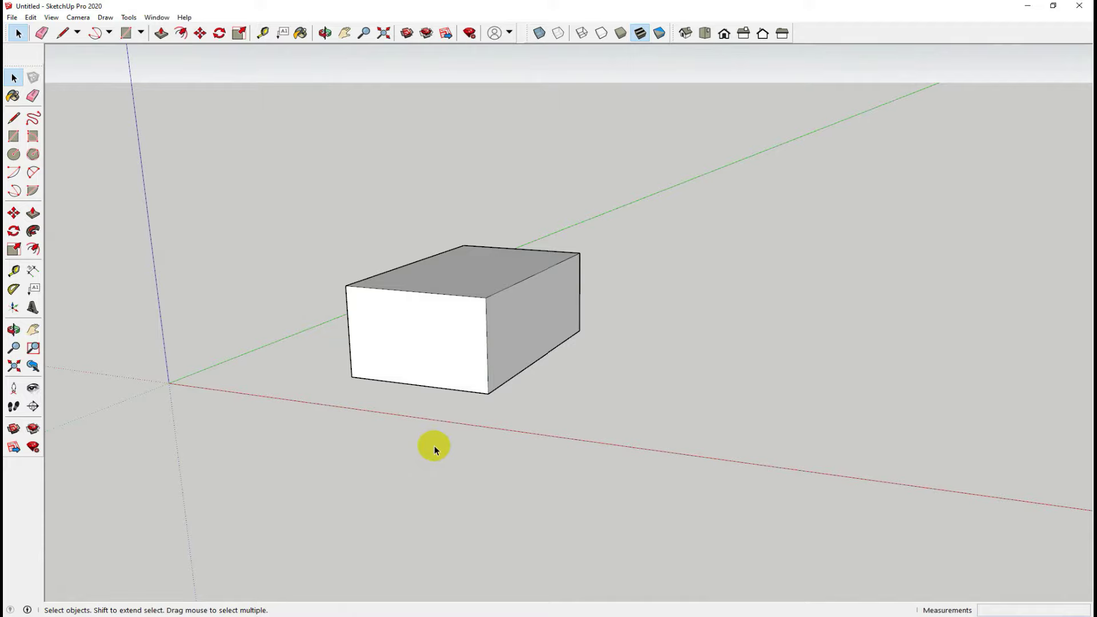
- Orbit around the new box to inspect its long side
key(o)
mouse_move(430, 436)
mouse_down()
mouse_move(485, 448)
mouse_move(637, 436)
mouse_move(838, 455)
mouse_move(977, 452)
mouse_move(661, 465)
mouse_move(519, 458)
mouse_move(223, 411)
mouse_up()
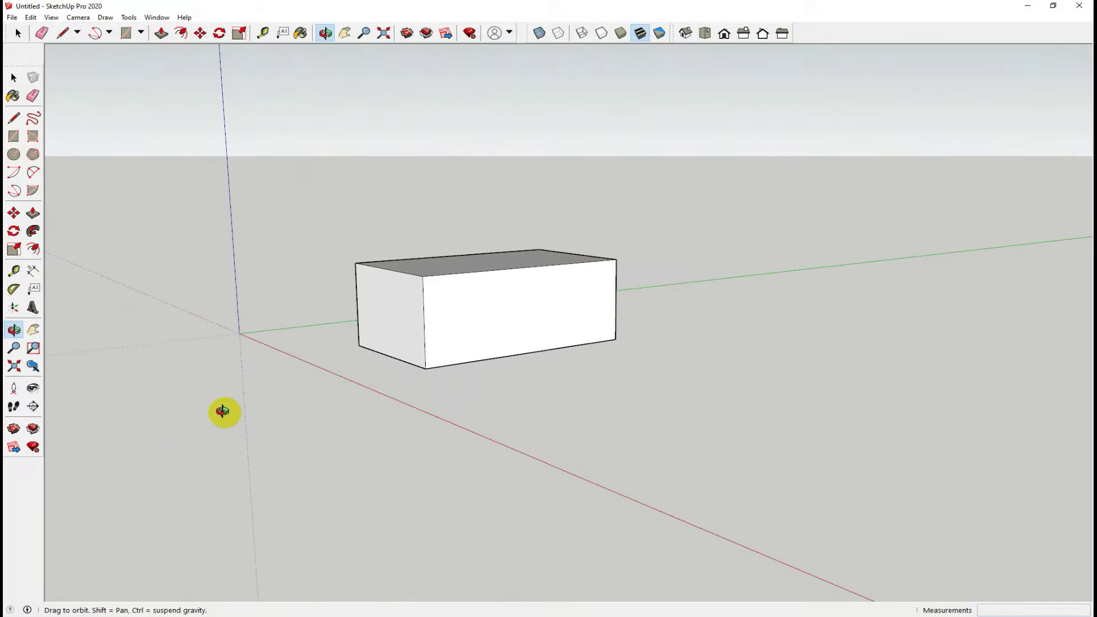
key(space)
key(o)
mouse_move(656, 350)
mouse_down()
mouse_move(431, 372)
mouse_move(245, 360)
mouse_move(612, 385)
mouse_move(823, 345)
mouse_move(791, 204)
mouse_move(646, 365)
mouse_move(783, 421)
mouse_move(910, 292)
mouse_move(698, 225)
mouse_move(710, 233)
mouse_move(777, 465)
mouse_move(811, 473)
mouse_up()
key(space)
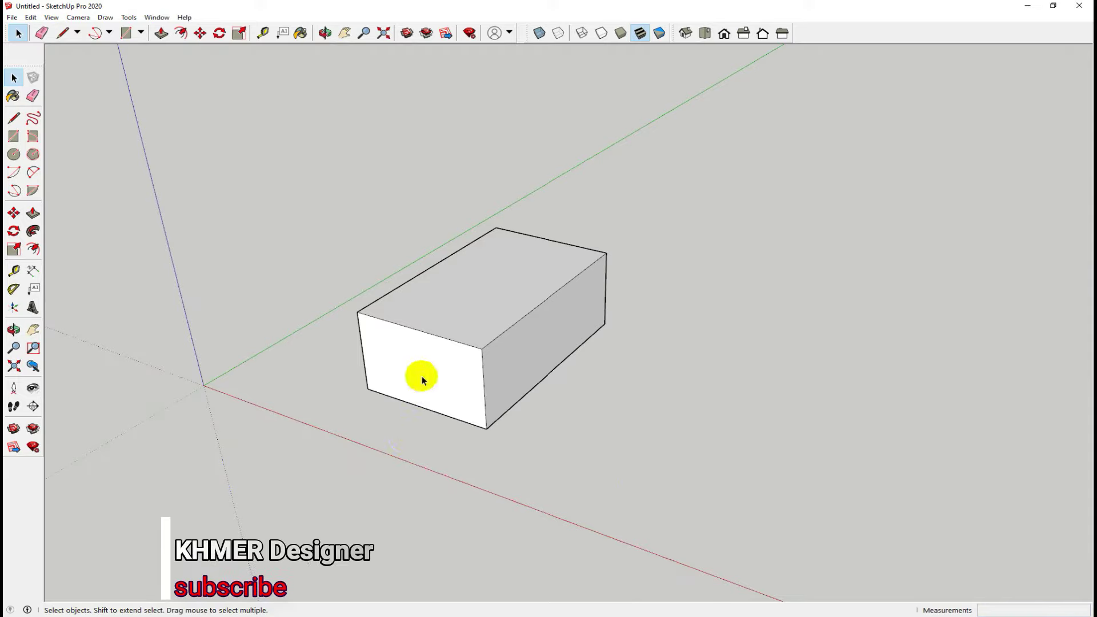
click(517, 391)
click(529, 425)
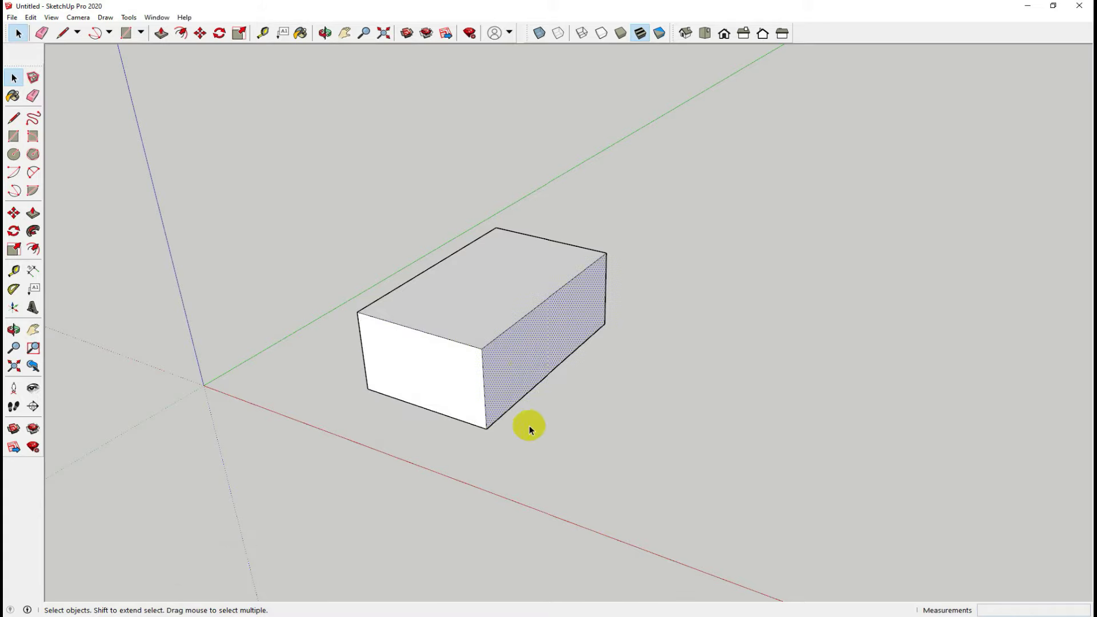
right_click(469, 315)
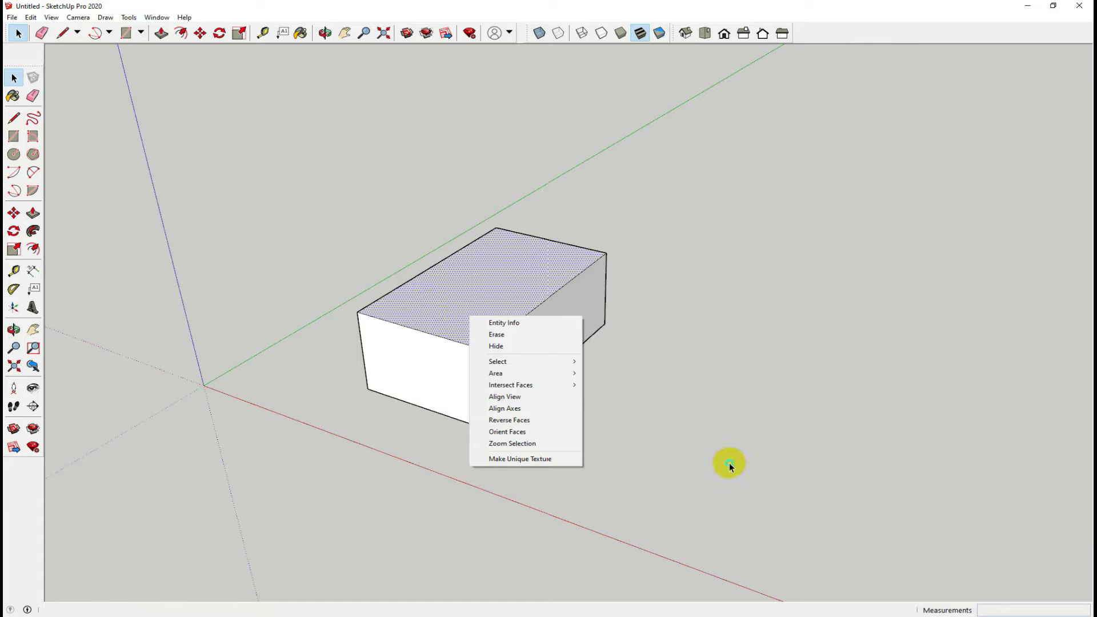
click(725, 462)
right_click(447, 321)
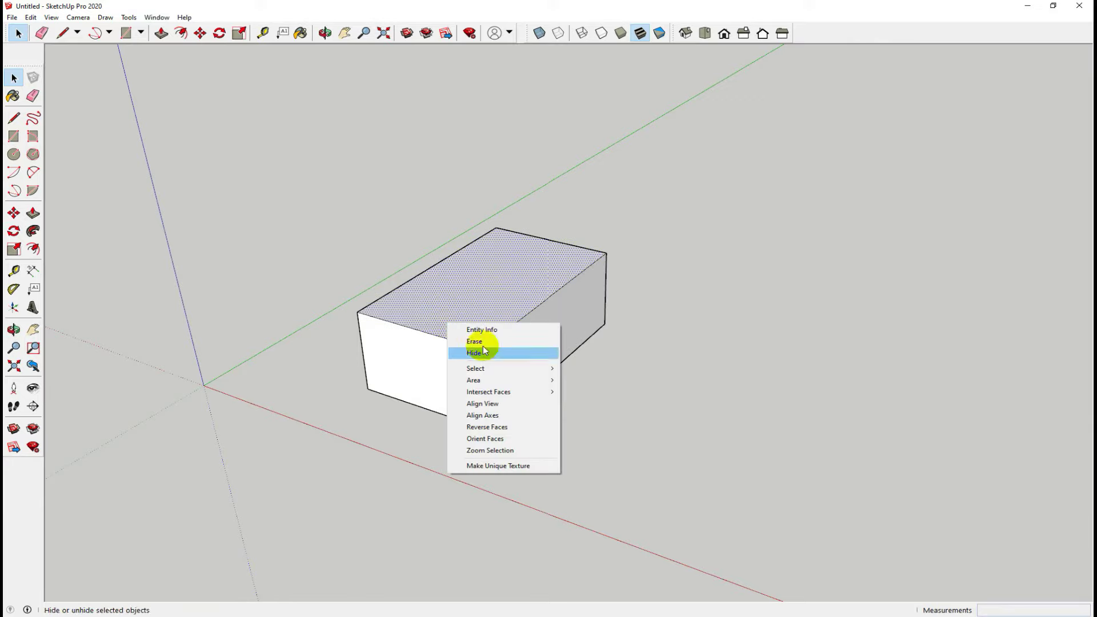
click(627, 512)
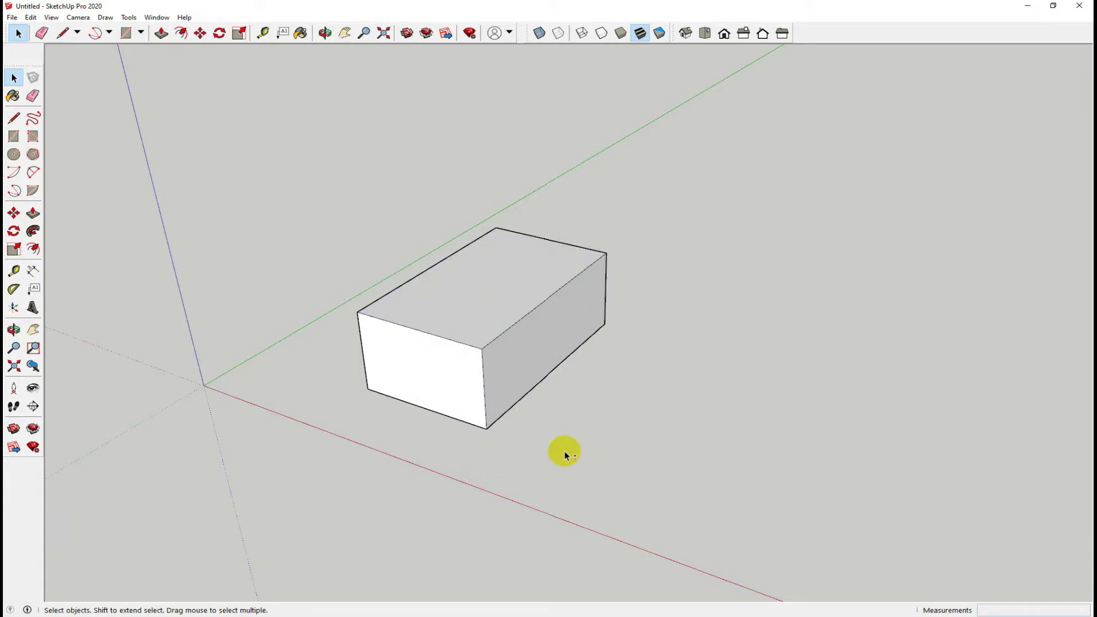
mouse_move(571, 430)
middle_down()
mouse_move(394, 427)
mouse_move(537, 369)
mouse_move(343, 374)
mouse_move(446, 366)
mouse_move(510, 377)
mouse_move(605, 430)
mouse_move(542, 327)
mouse_move(502, 370)
mouse_move(470, 375)
middle_up()
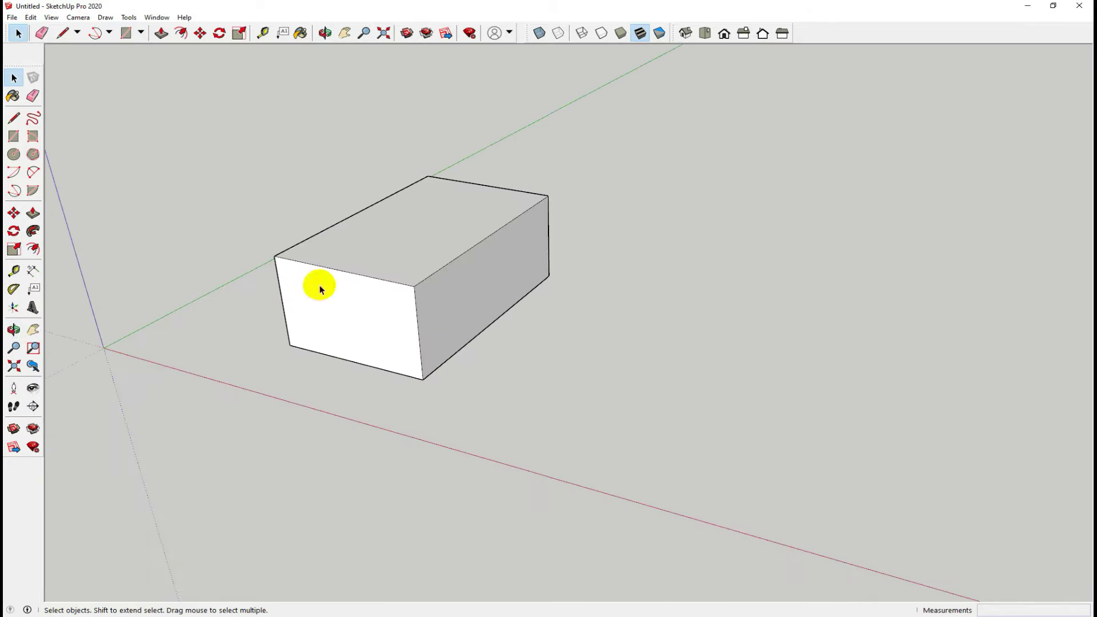
drag(211, 135, 348, 186)
drag(187, 93, 686, 416)
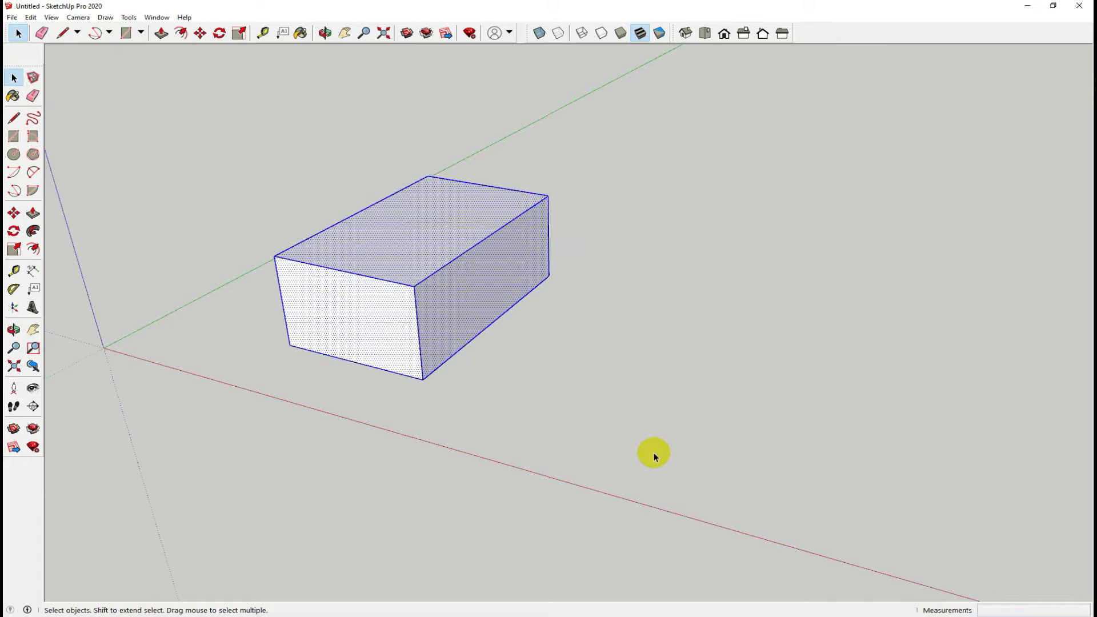
click(636, 434)
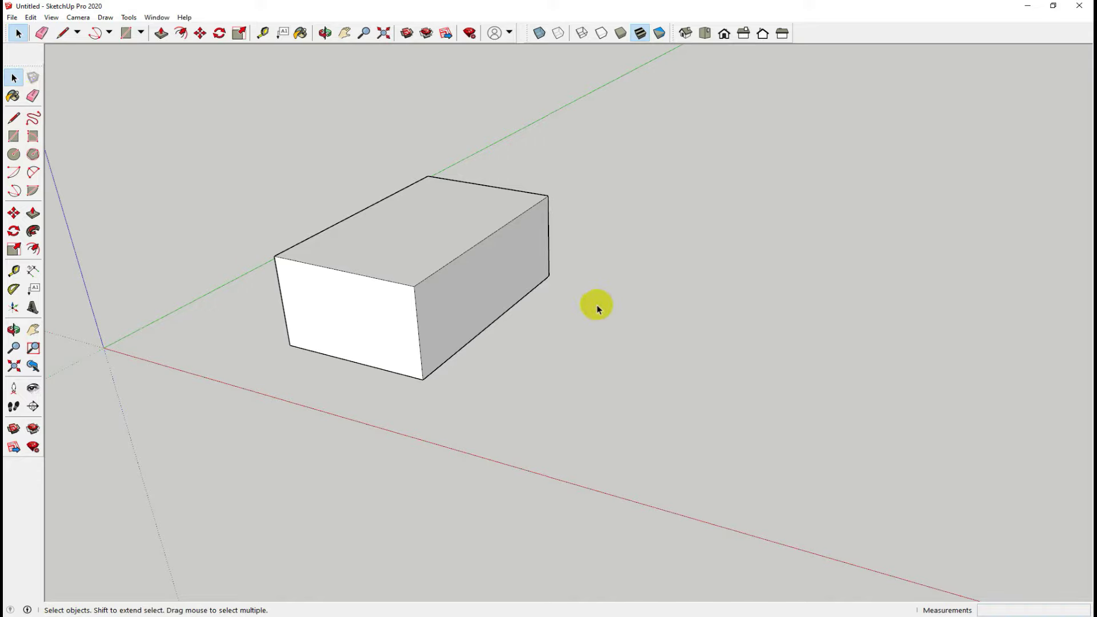
click(342, 319)
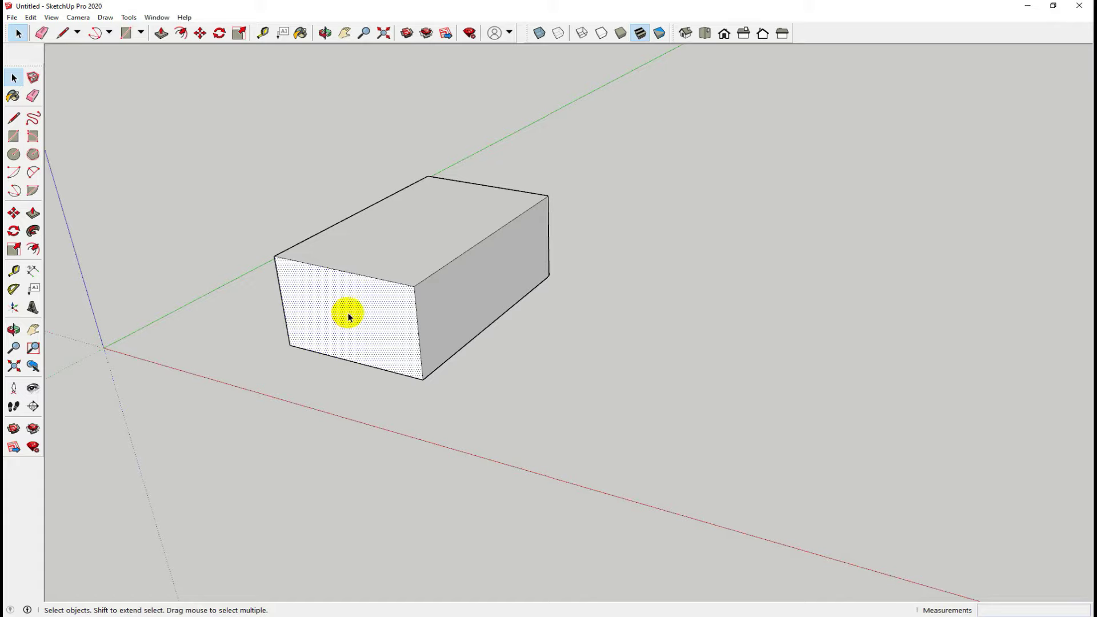
click(462, 297)
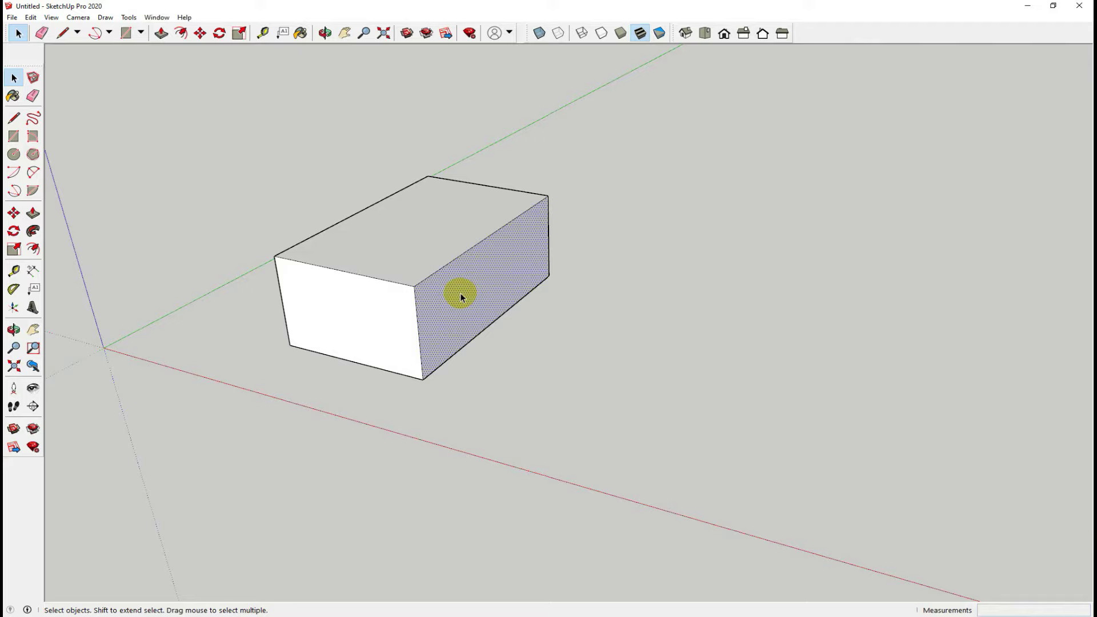
key(Delete)
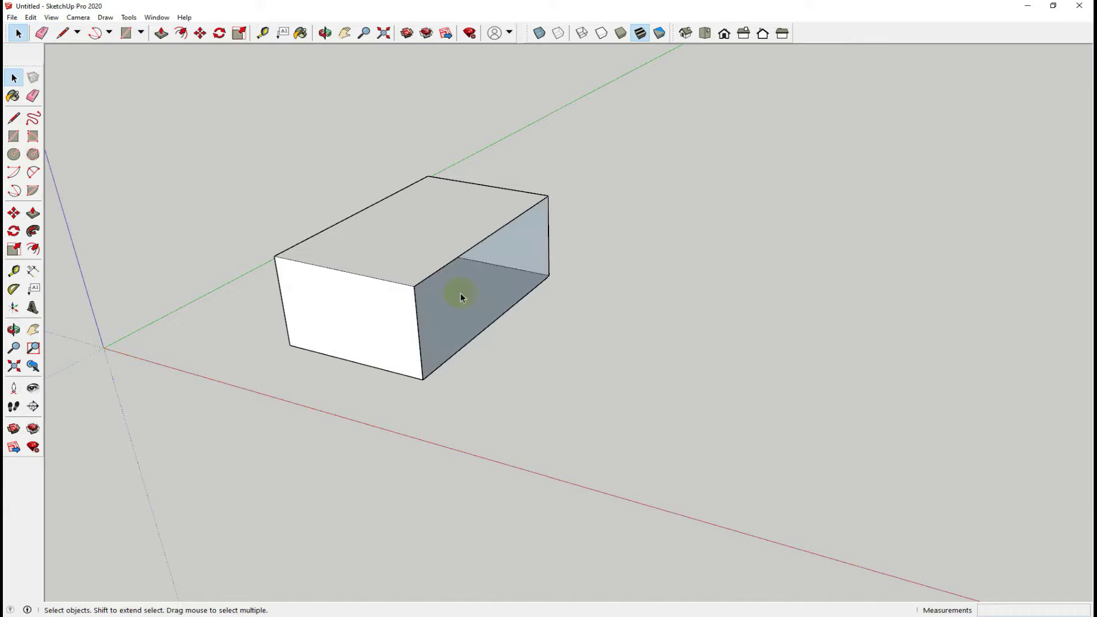
key(ctrl+z)
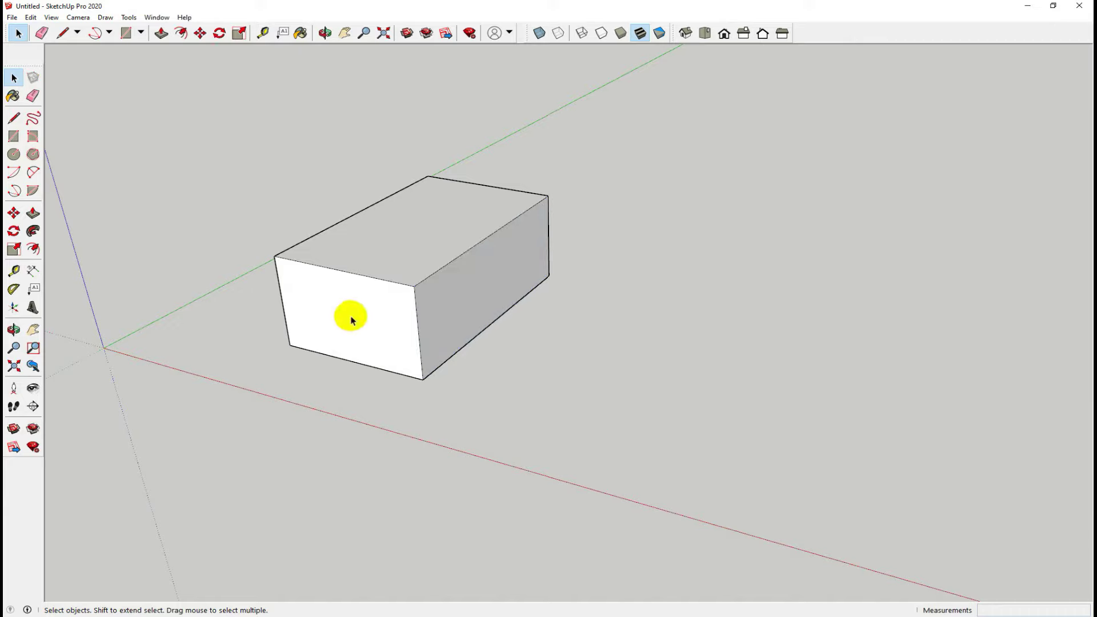
click(347, 317)
key(Delete)
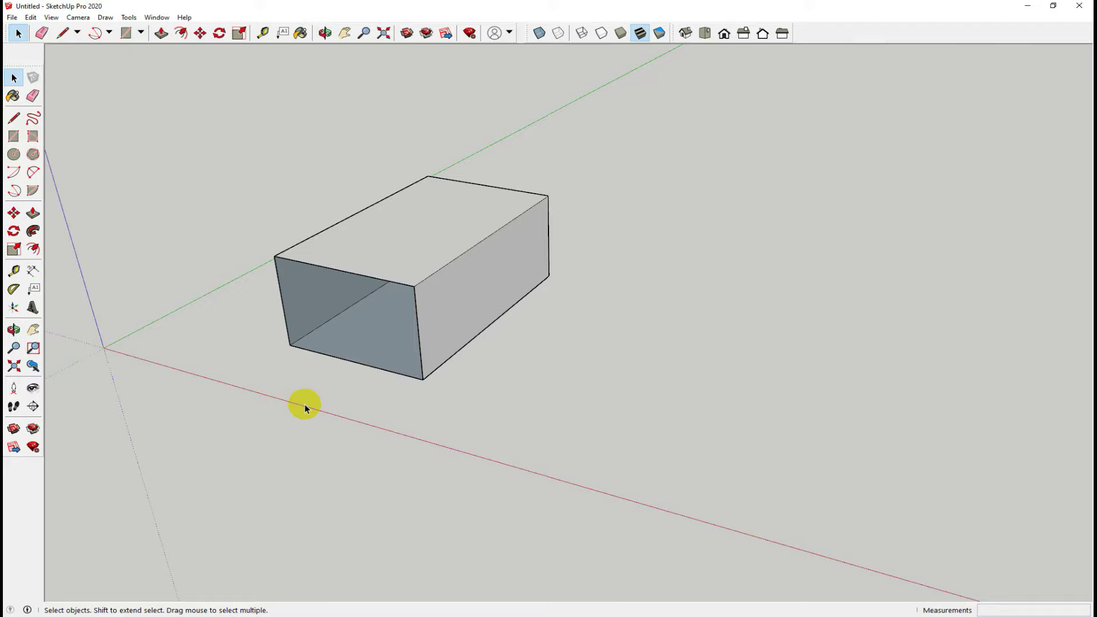
key(ctrl+z)
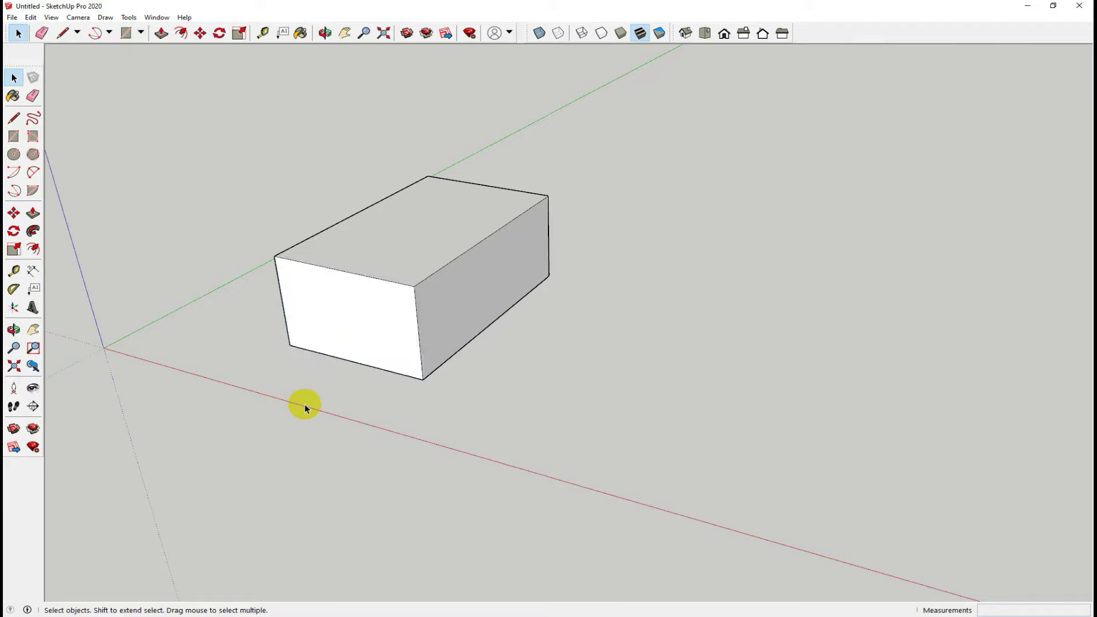
drag(177, 107, 706, 433)
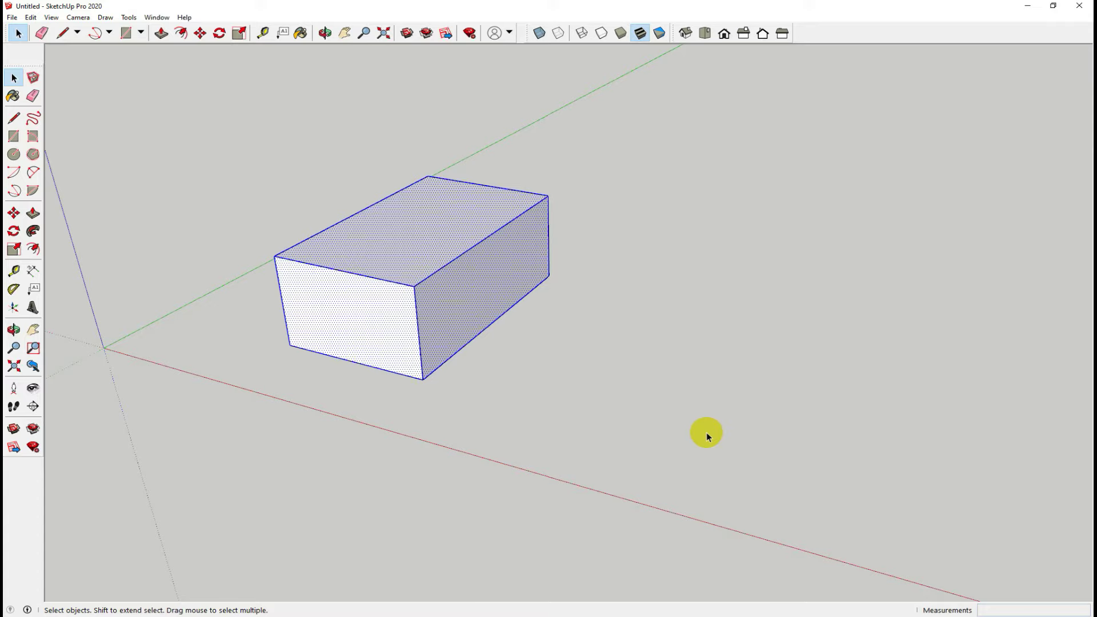
key(Delete)
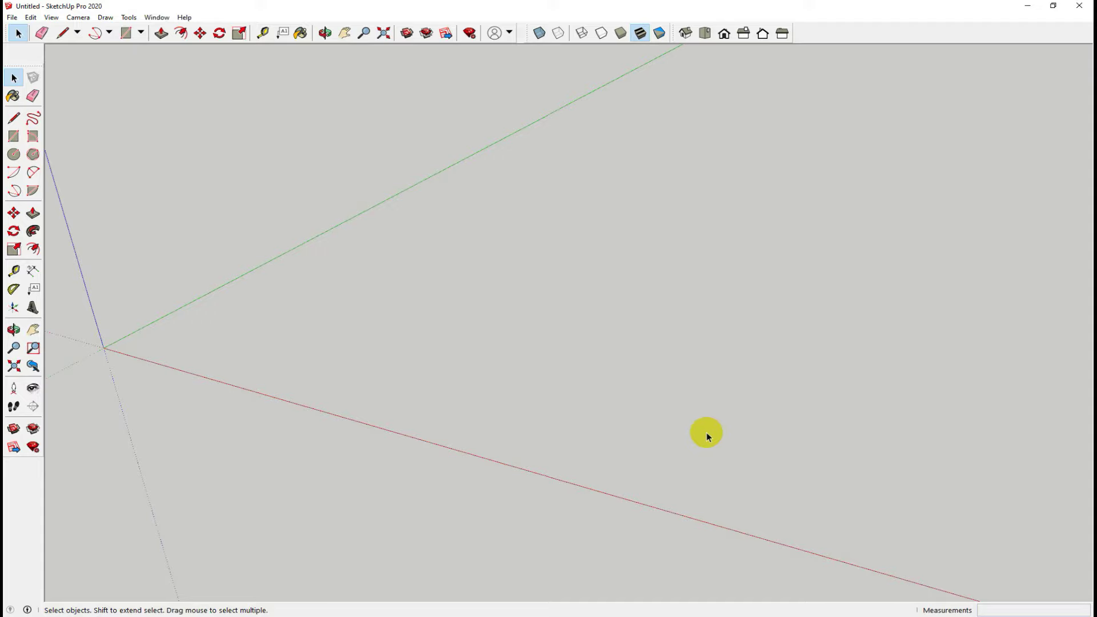
key(ctrl+z)
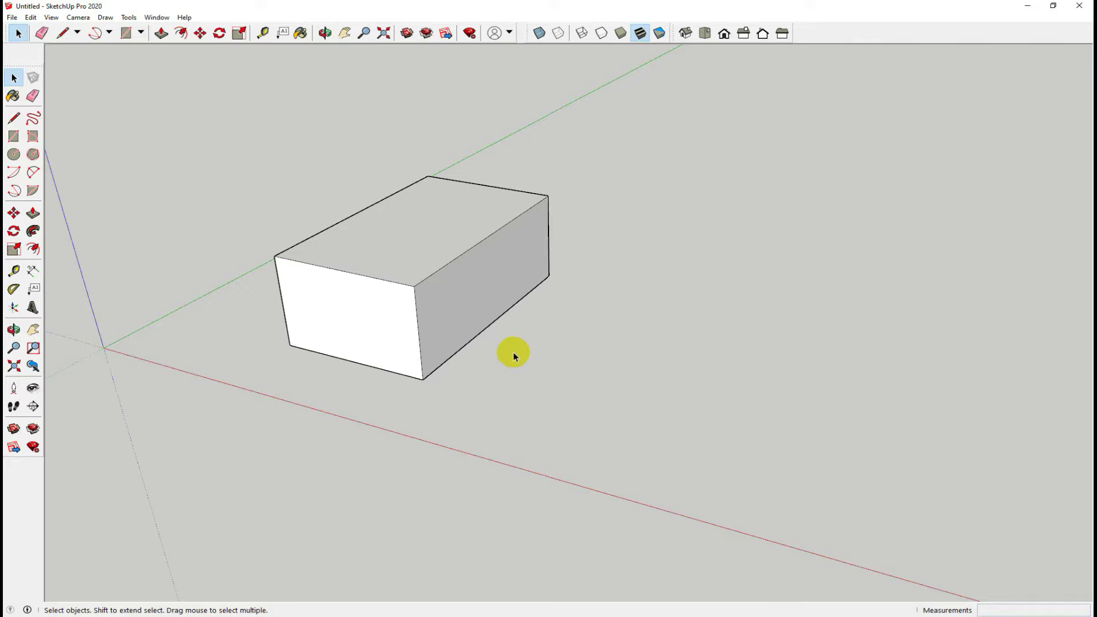
drag(127, 125, 786, 435)
click(626, 147)
drag(648, 152, 220, 413)
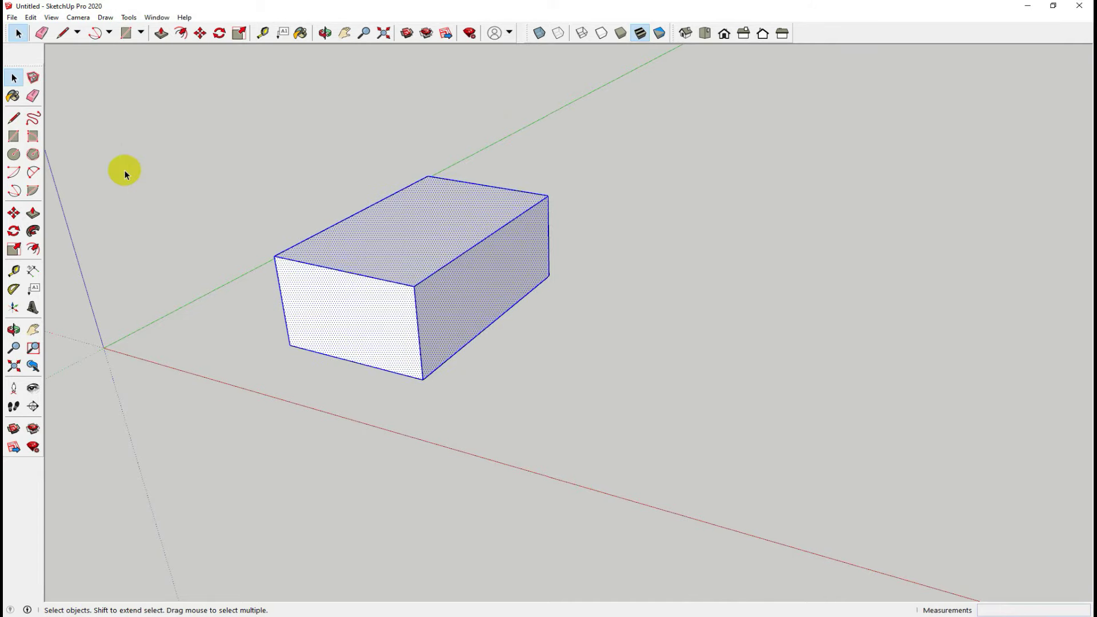
key(Delete)
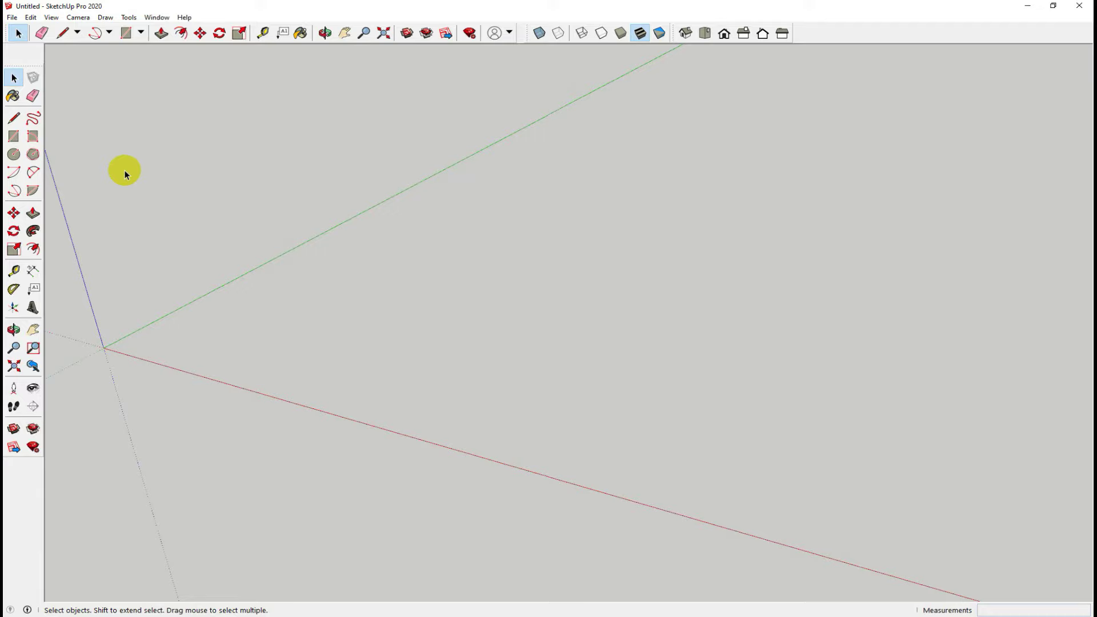
key(ctrl+z)
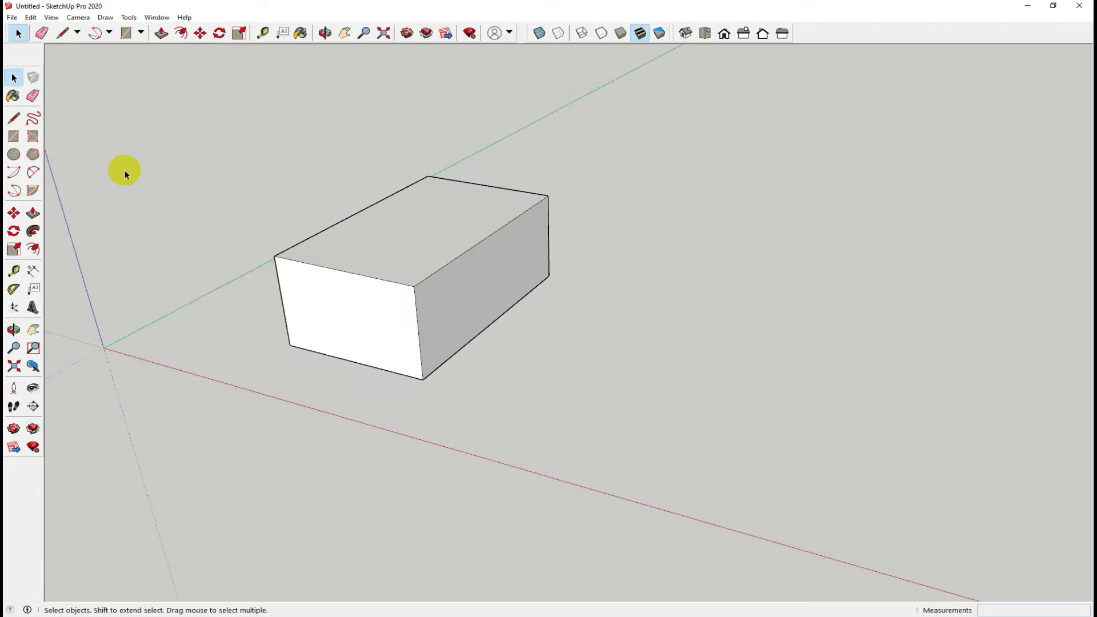
mouse_move(174, 95)
mouse_down()
mouse_move(645, 457)
mouse_move(175, 101)
mouse_up()
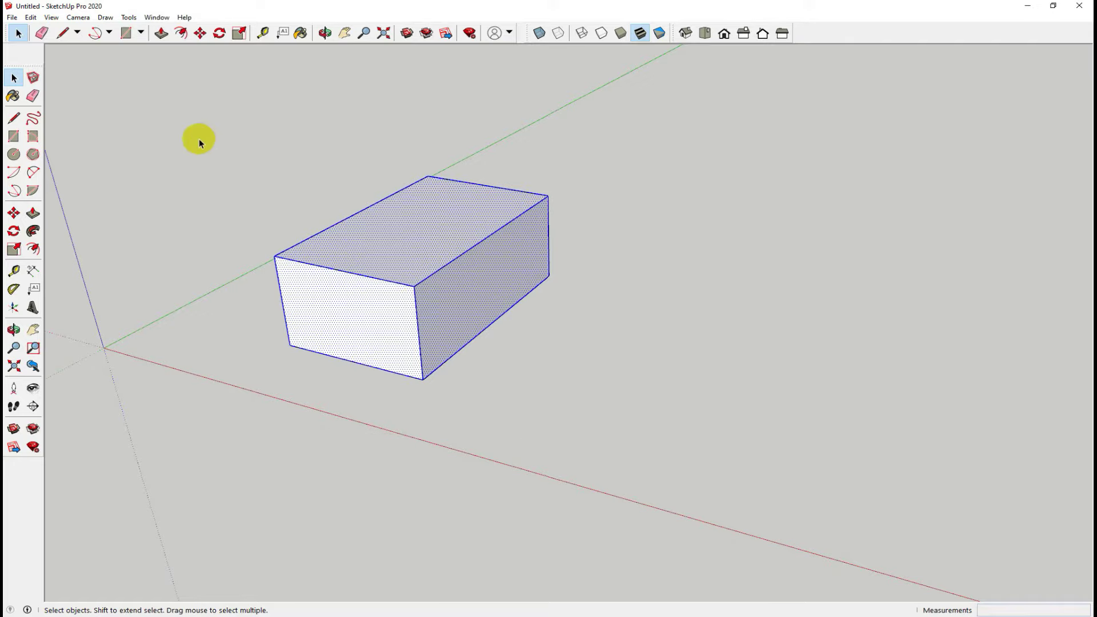
click(179, 235)
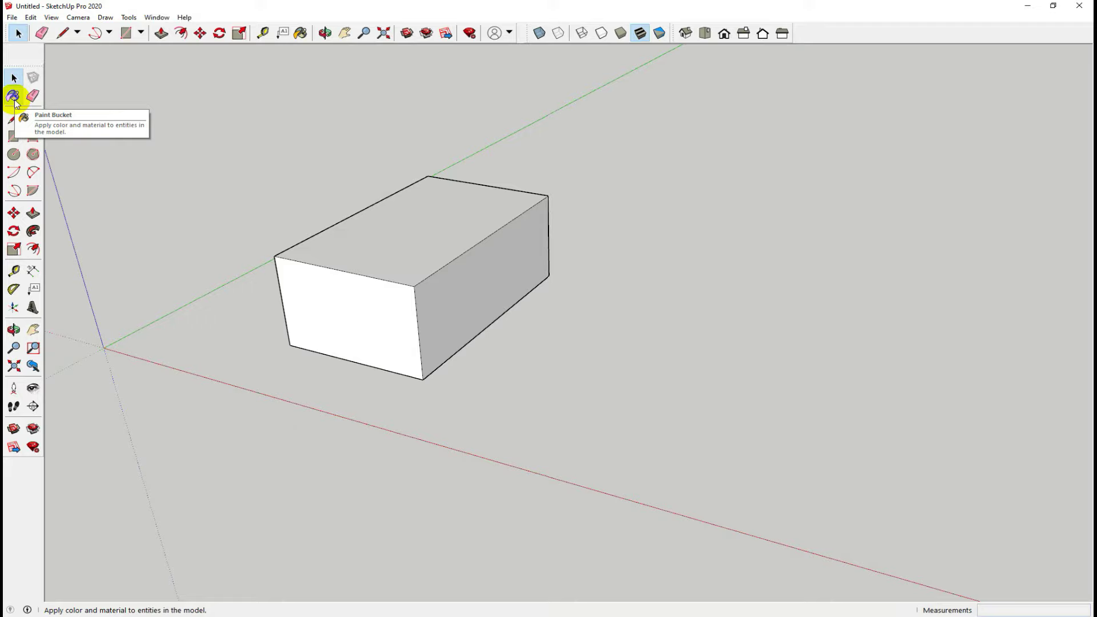
- Test red Color A06 on two box faces, undo it, and window-select the box
click(14, 97)
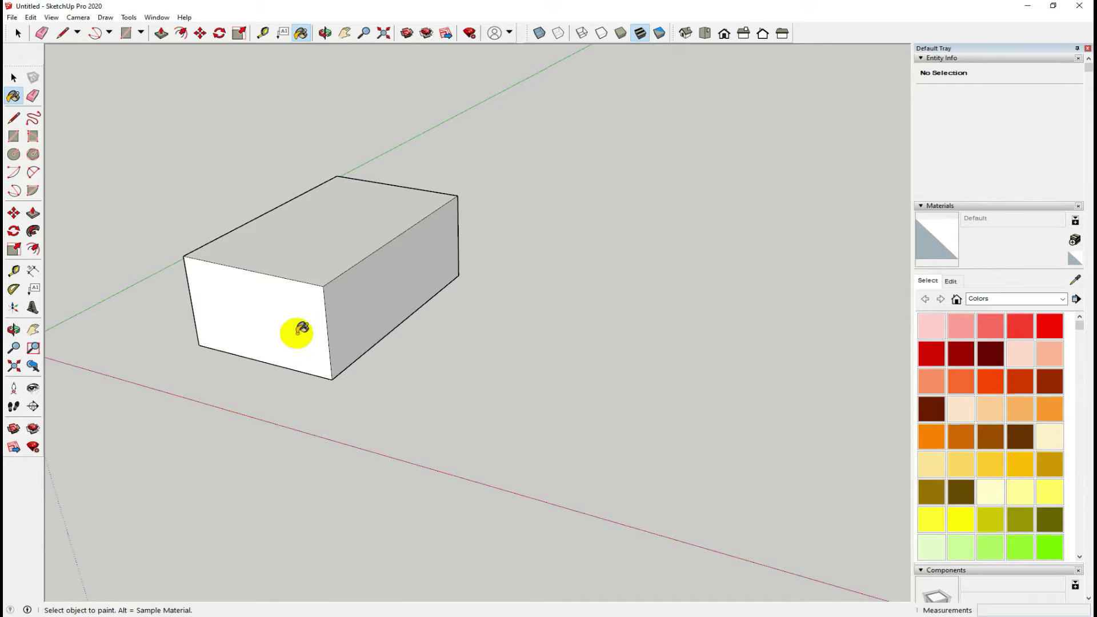
click(932, 353)
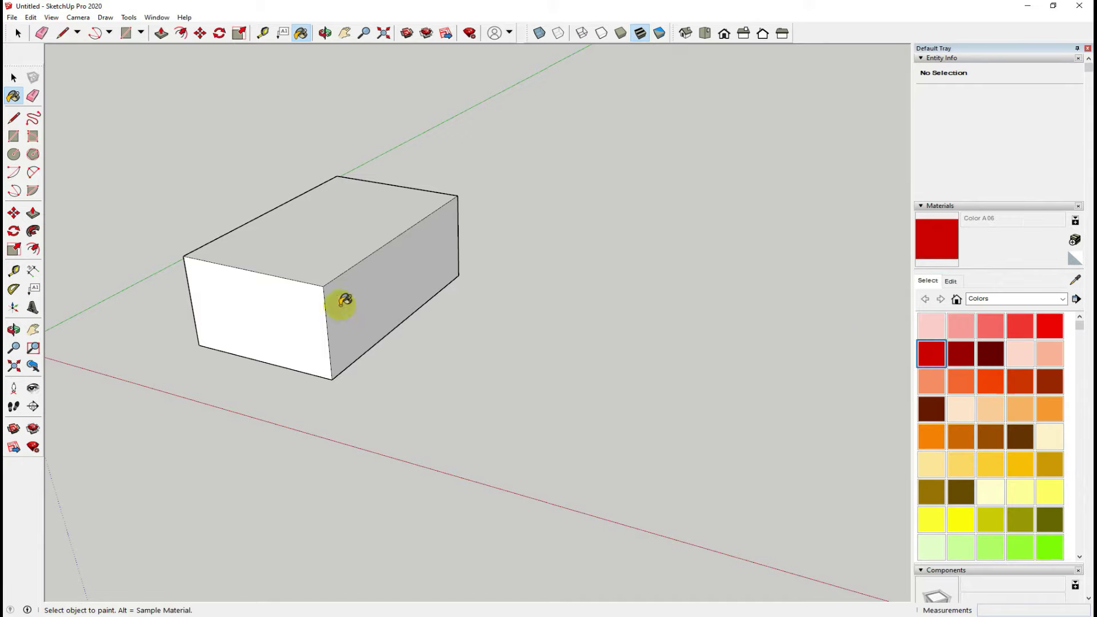
click(289, 306)
click(372, 303)
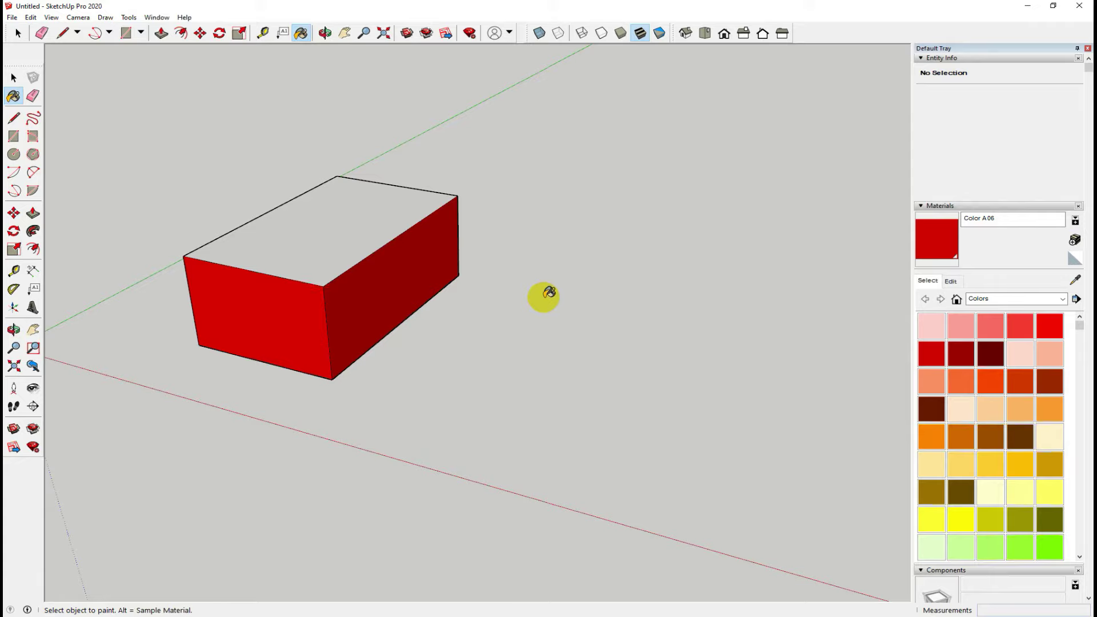
key(ctrl+z)
key(ctrl+z)
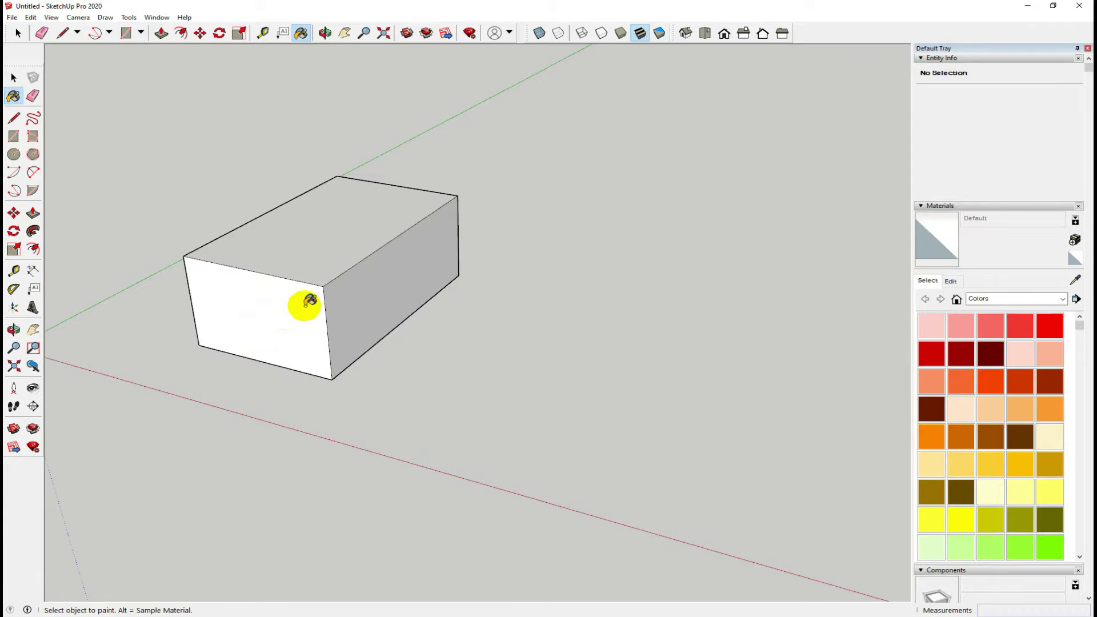
click(14, 77)
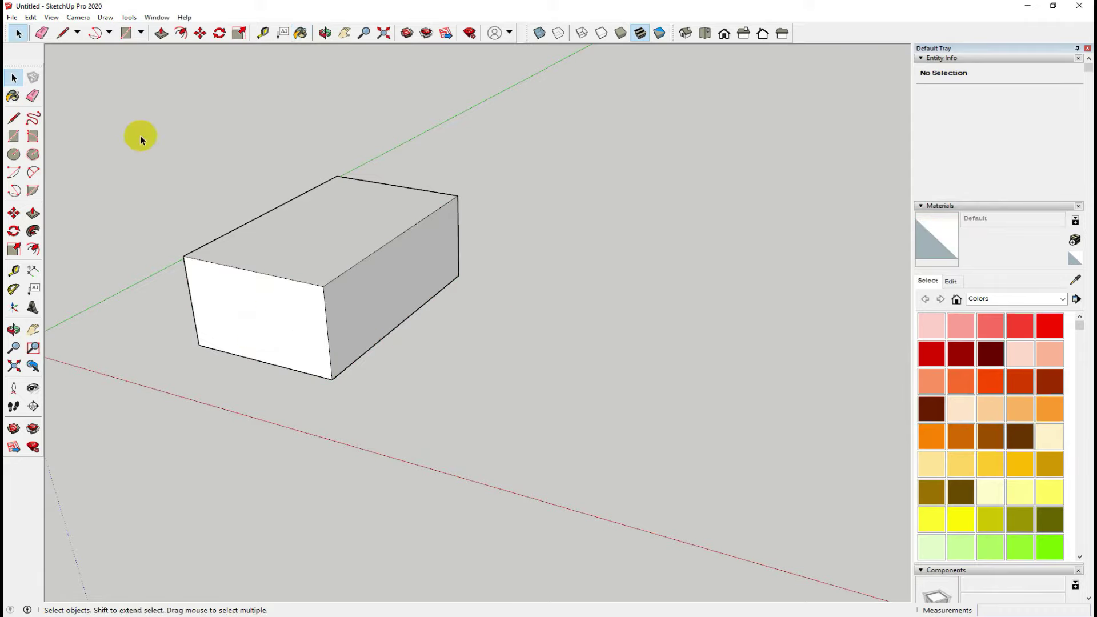
drag(121, 114, 571, 445)
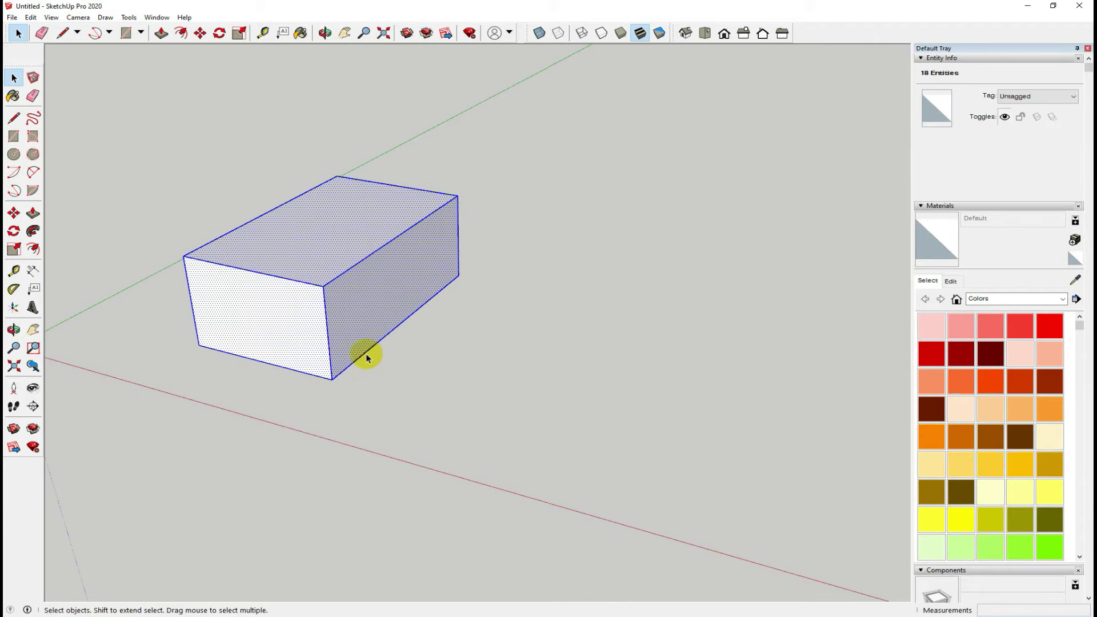
- Select the whole box and paint it pink with Color A02
drag(110, 103, 574, 442)
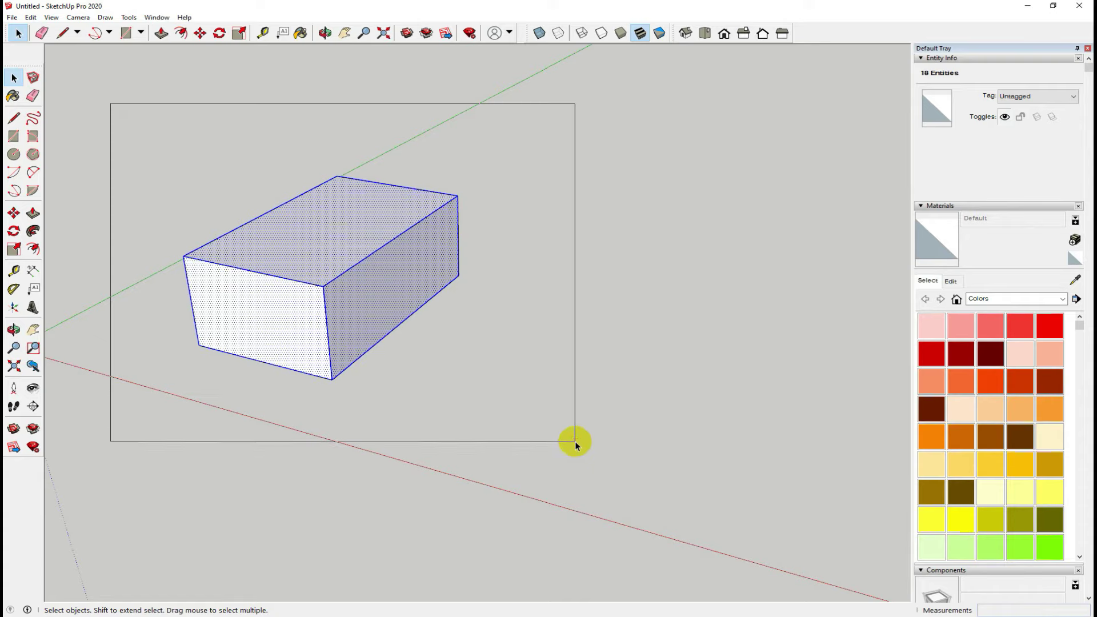
click(961, 327)
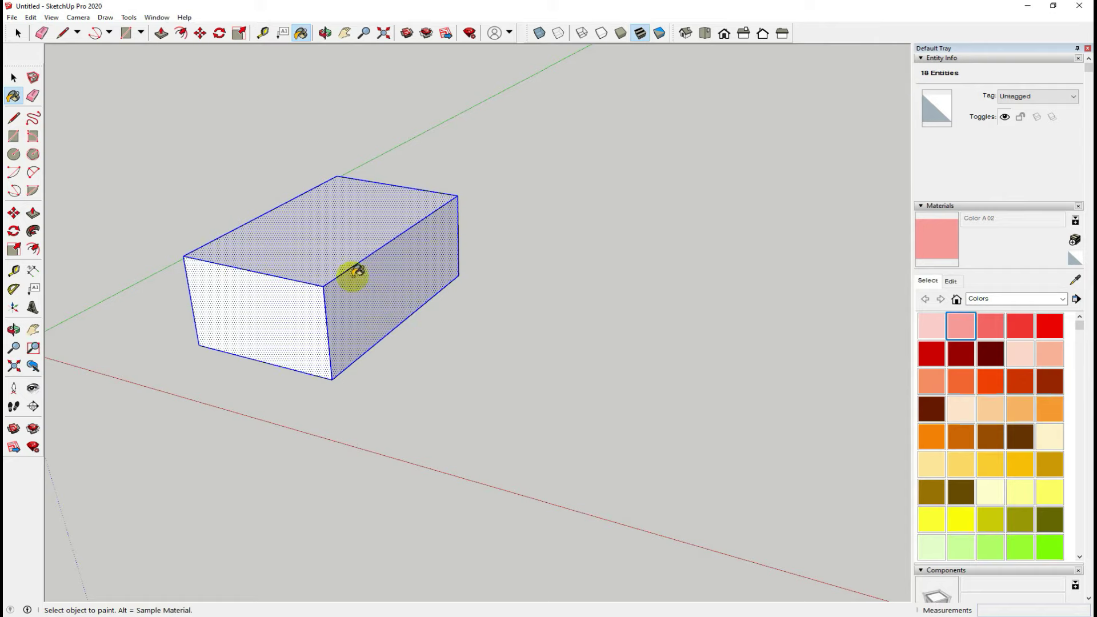
click(334, 238)
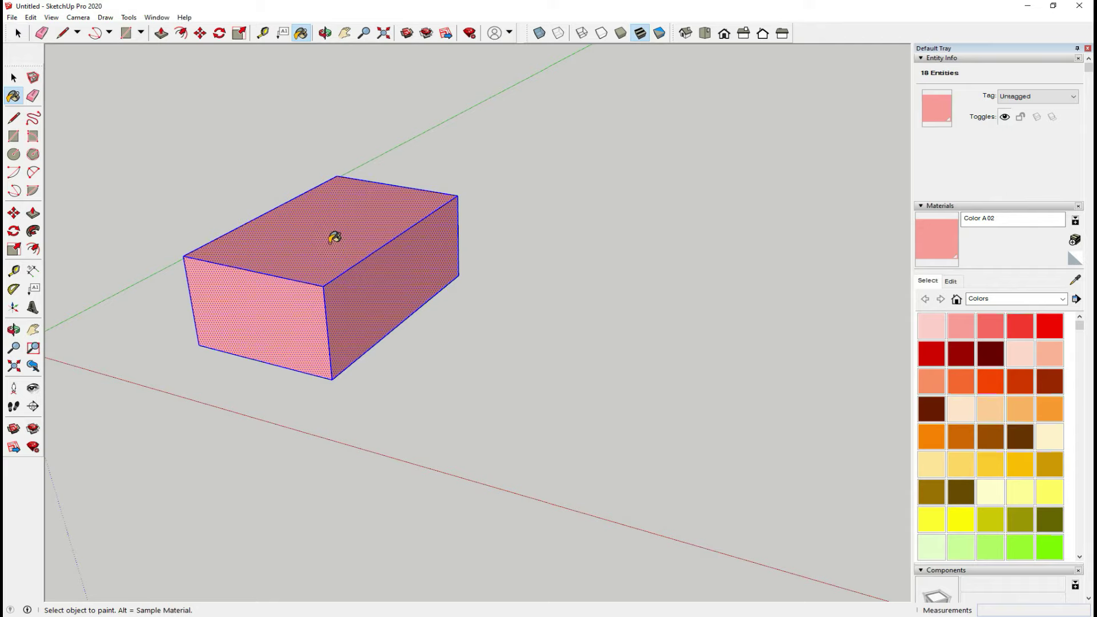
click(830, 345)
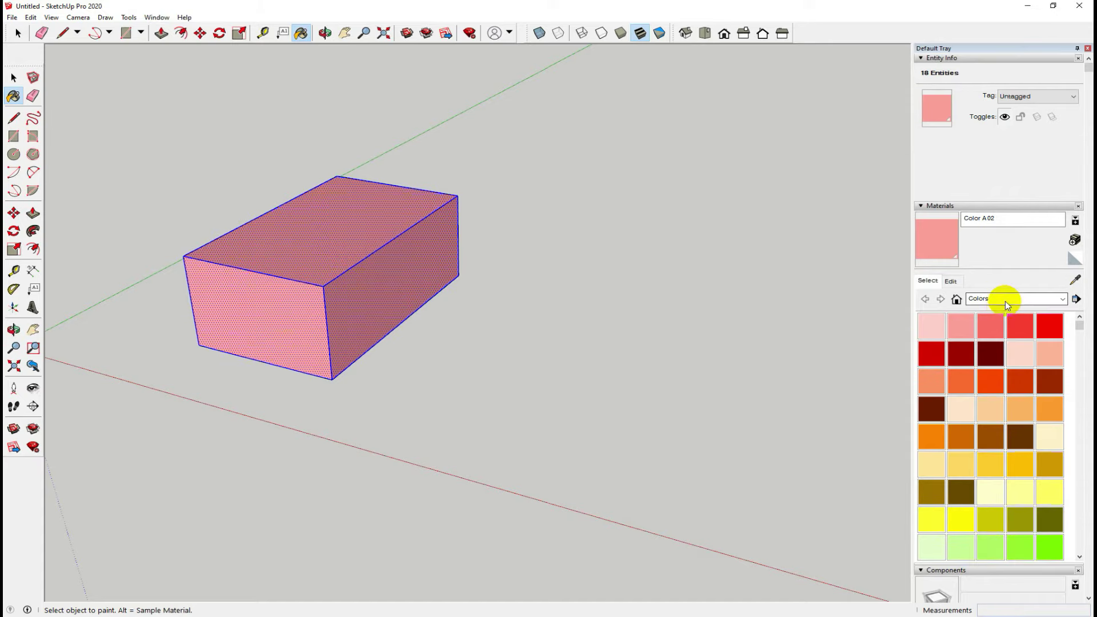
- Paint the box with Stone Marble from the Stone collection
click(1014, 299)
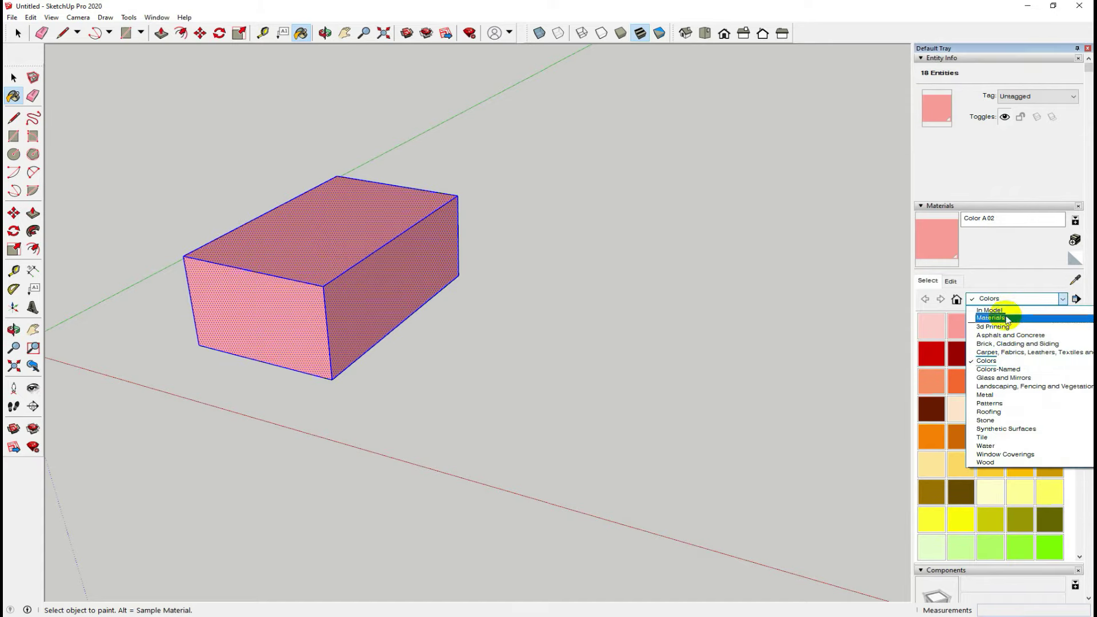
click(998, 422)
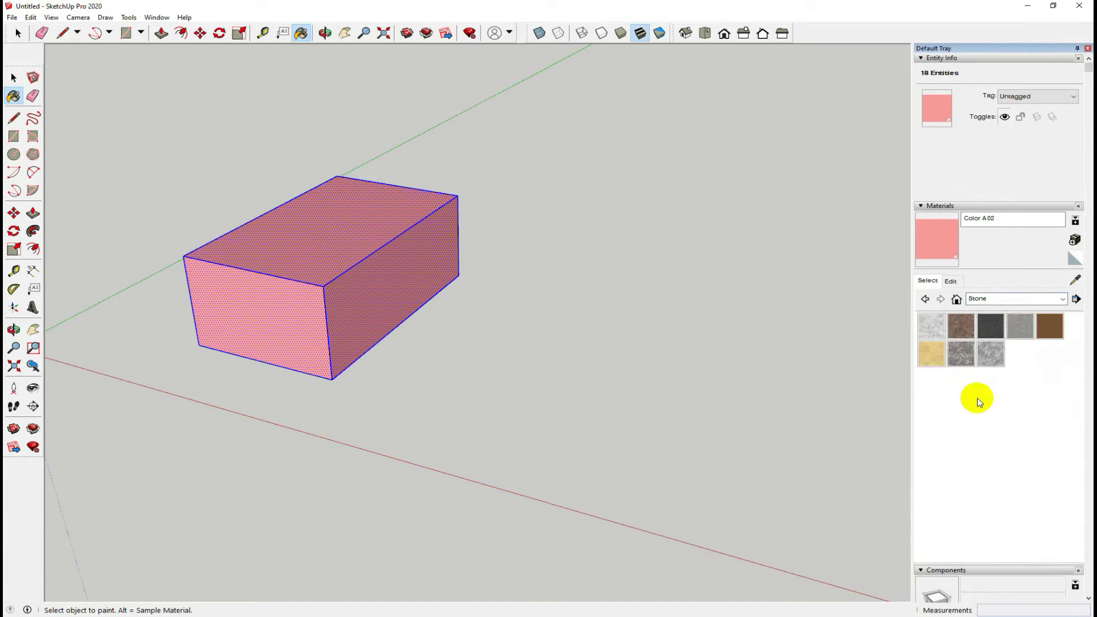
click(961, 354)
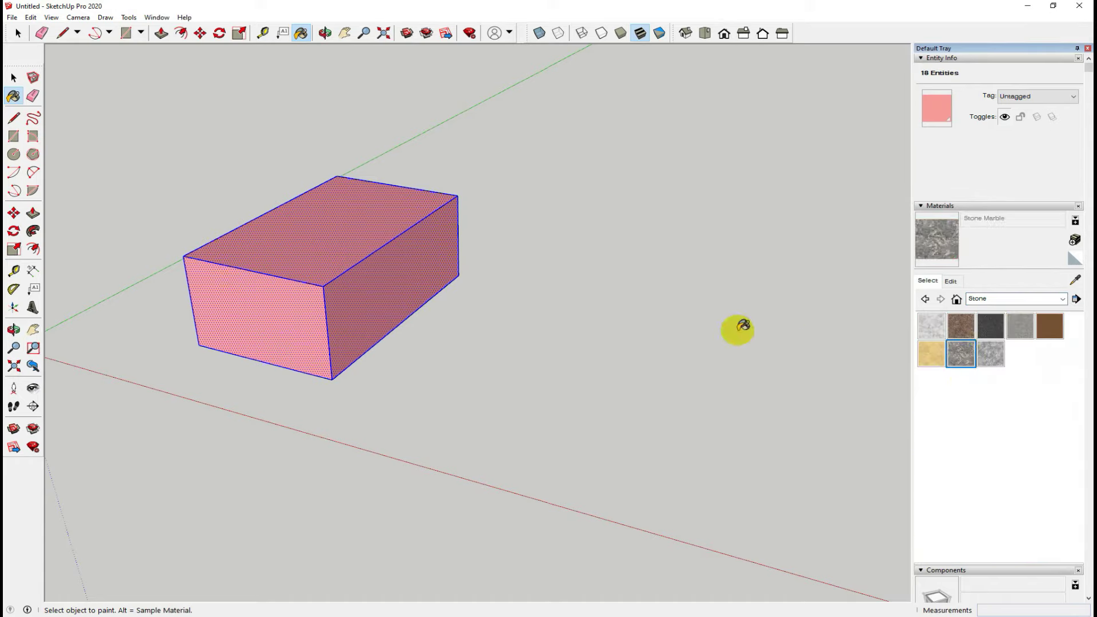
click(354, 289)
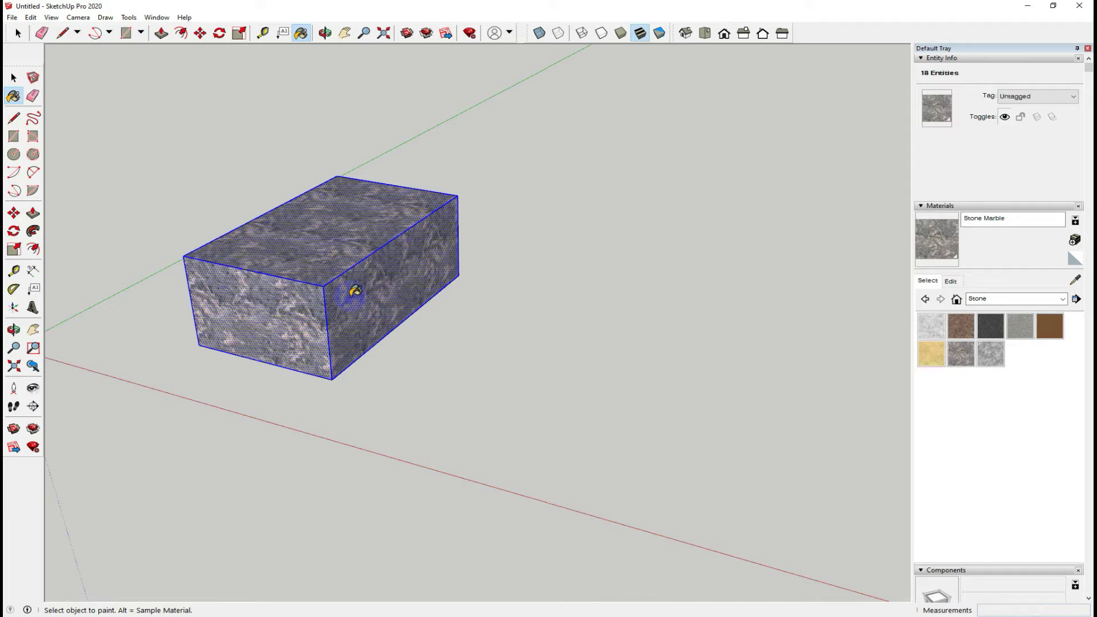
click(1062, 299)
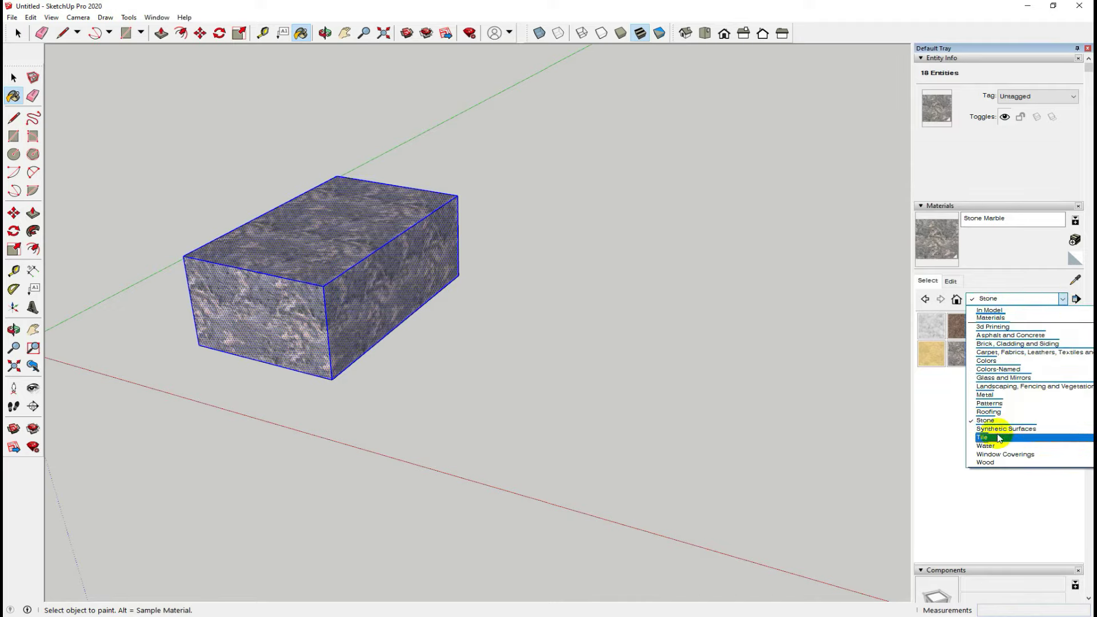
- From the Wood collection, try Wood Floor Dark and Wood Bamboo, finishing with Wood Veneer 02
click(988, 462)
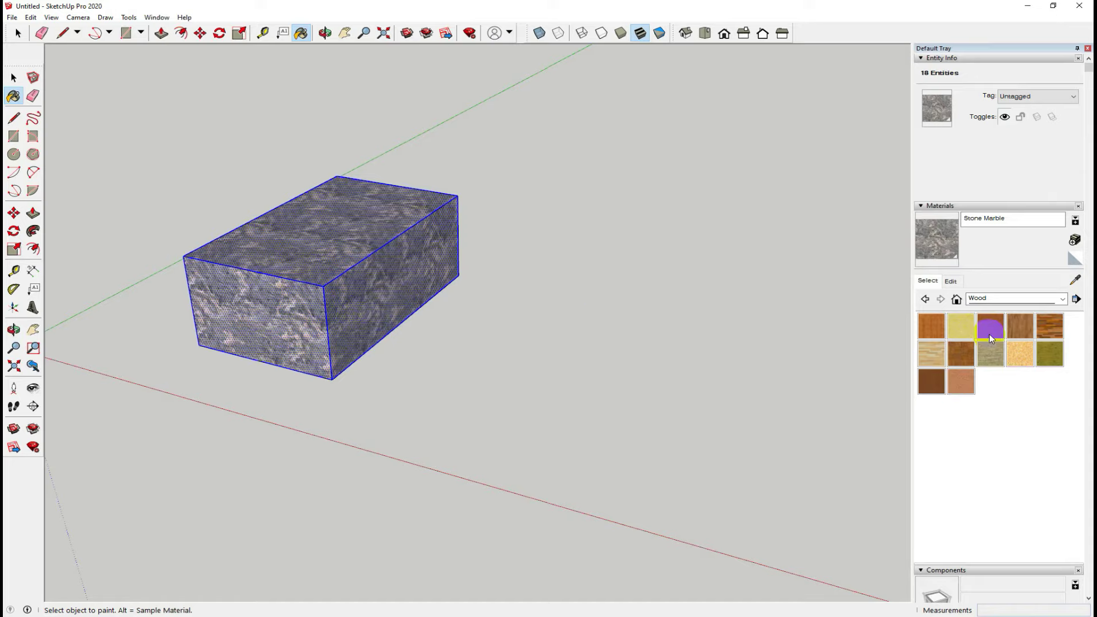
click(1050, 333)
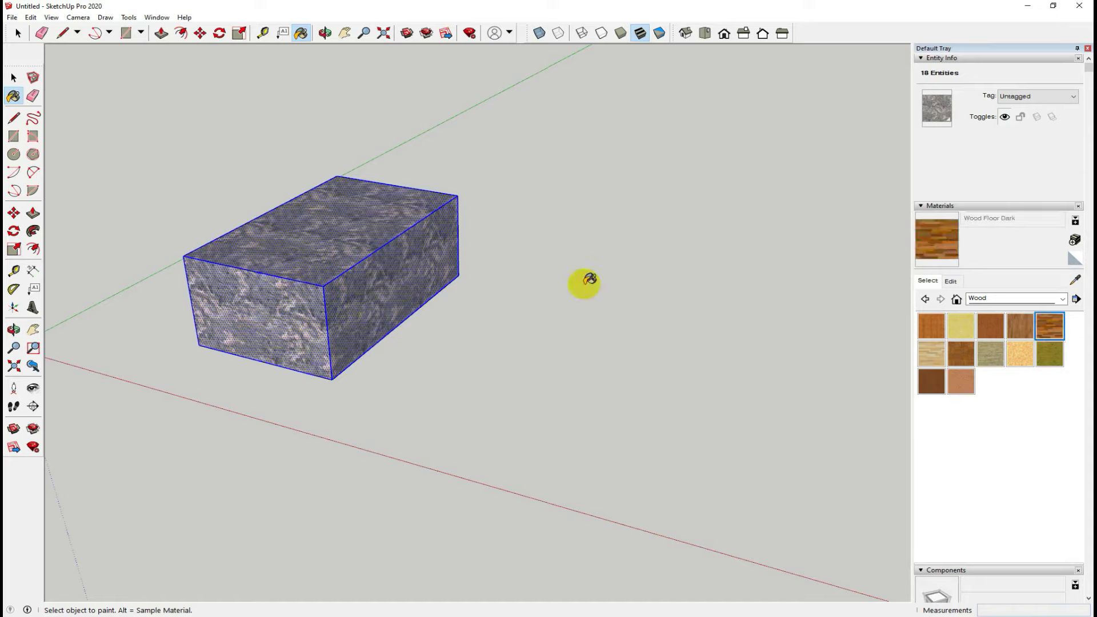
click(374, 282)
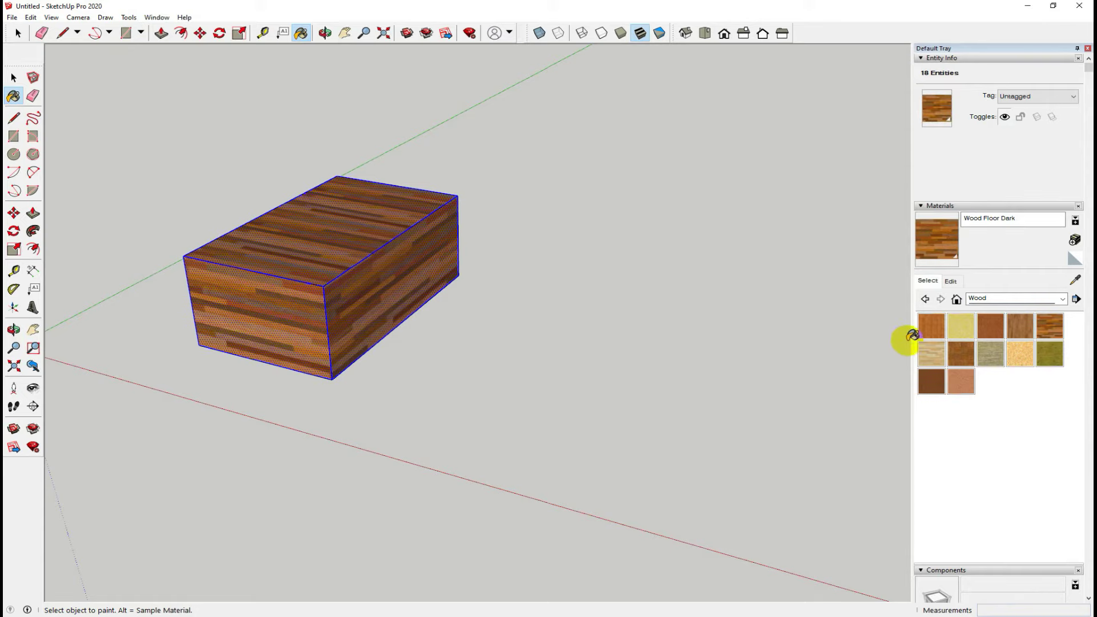
click(365, 298)
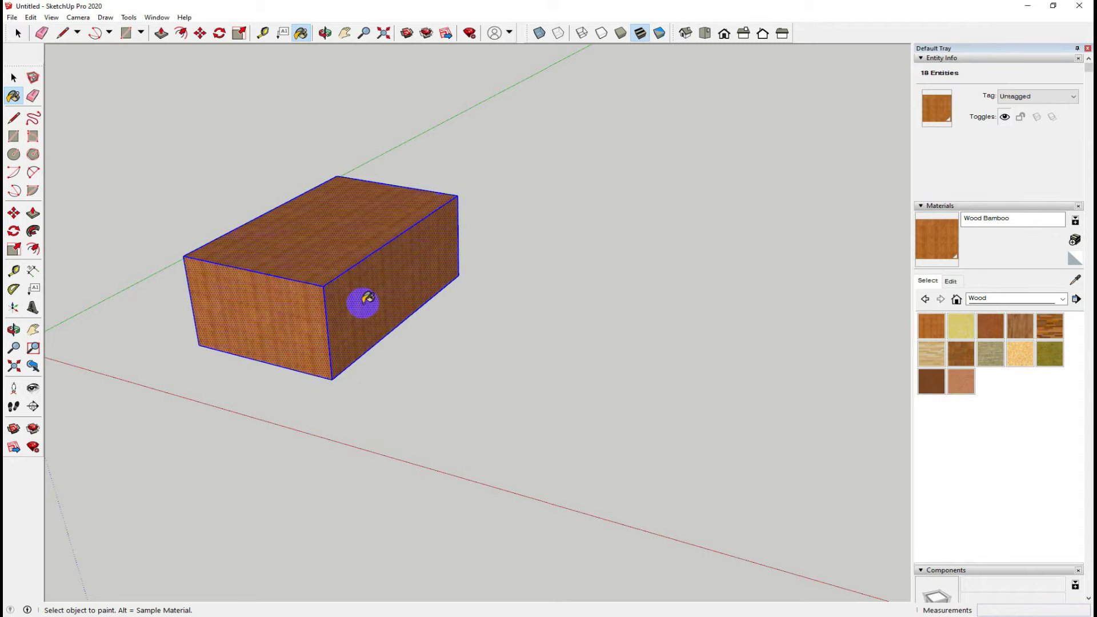
click(962, 385)
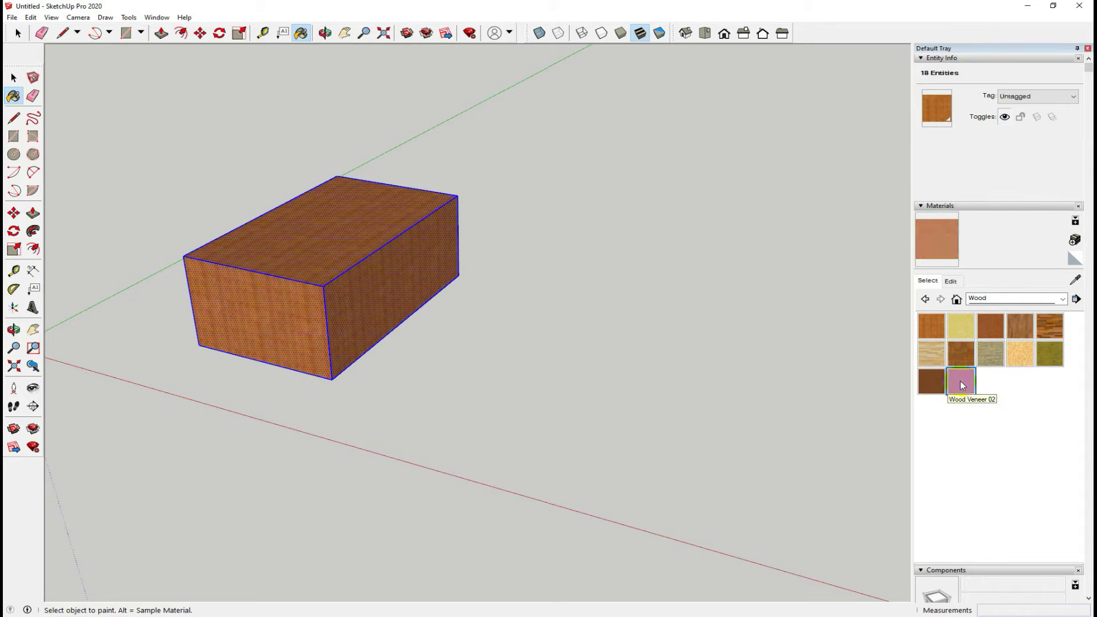
click(366, 294)
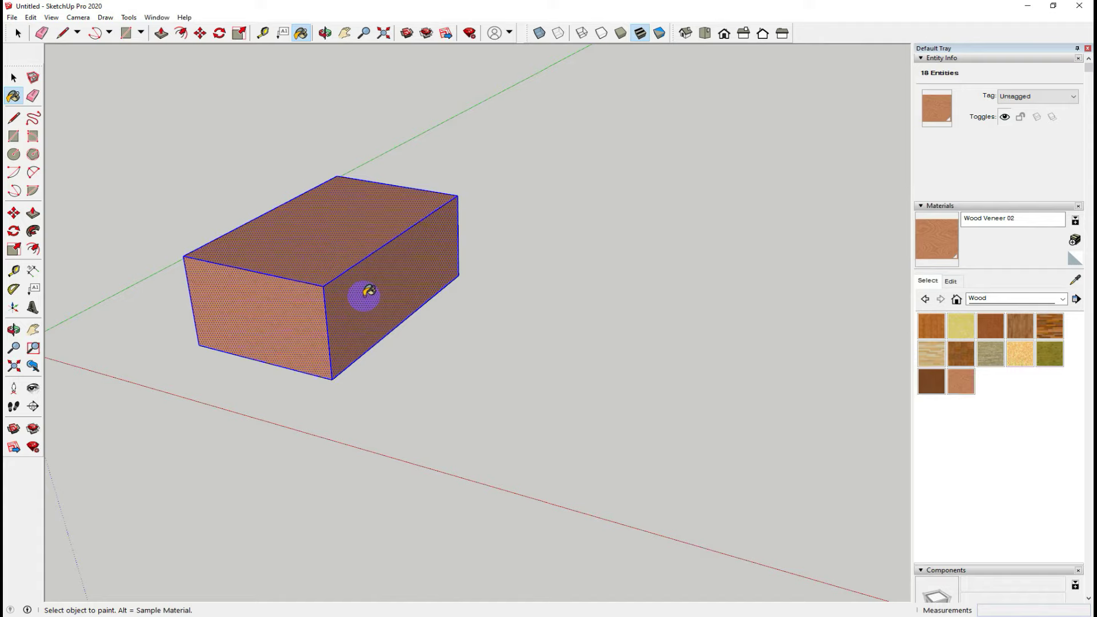
- Paint the box with Translucent Glass Sky Reflection from Glass and Mirrors
click(1061, 299)
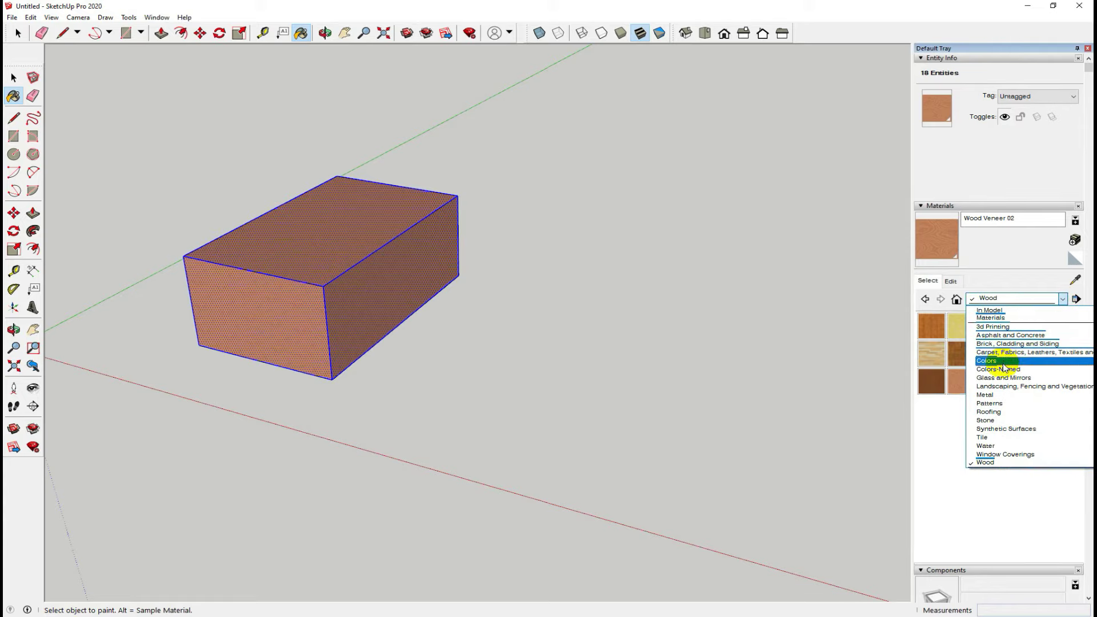
click(994, 377)
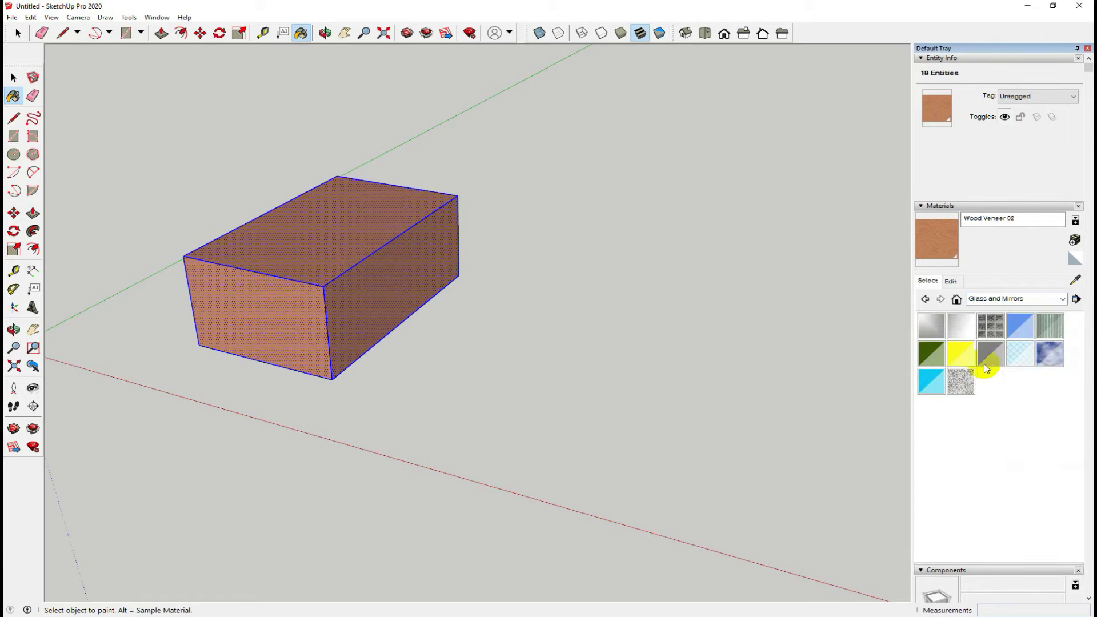
click(1044, 354)
click(359, 301)
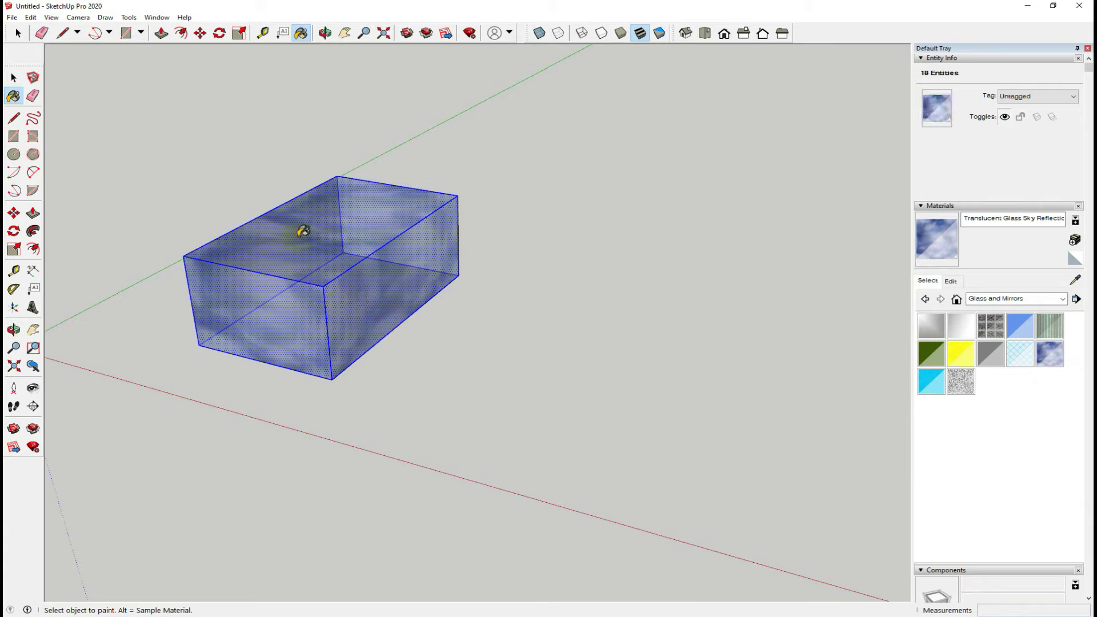
- Reselect the box and repaint it pale pink Color A01 from the Colors collection
click(13, 77)
click(297, 197)
click(800, 307)
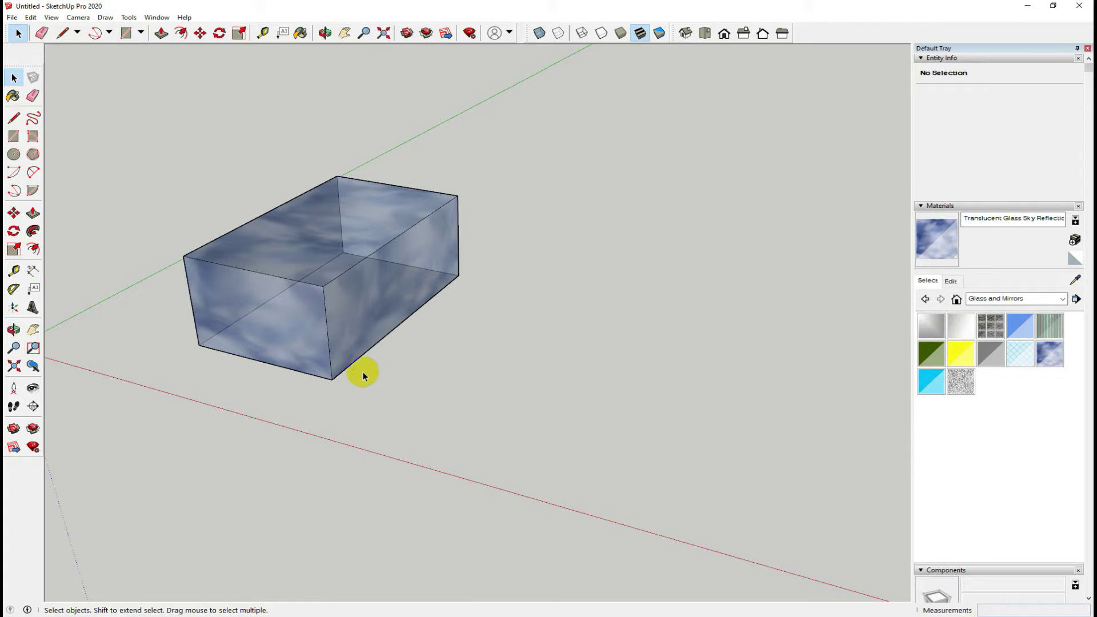
drag(540, 154, 172, 420)
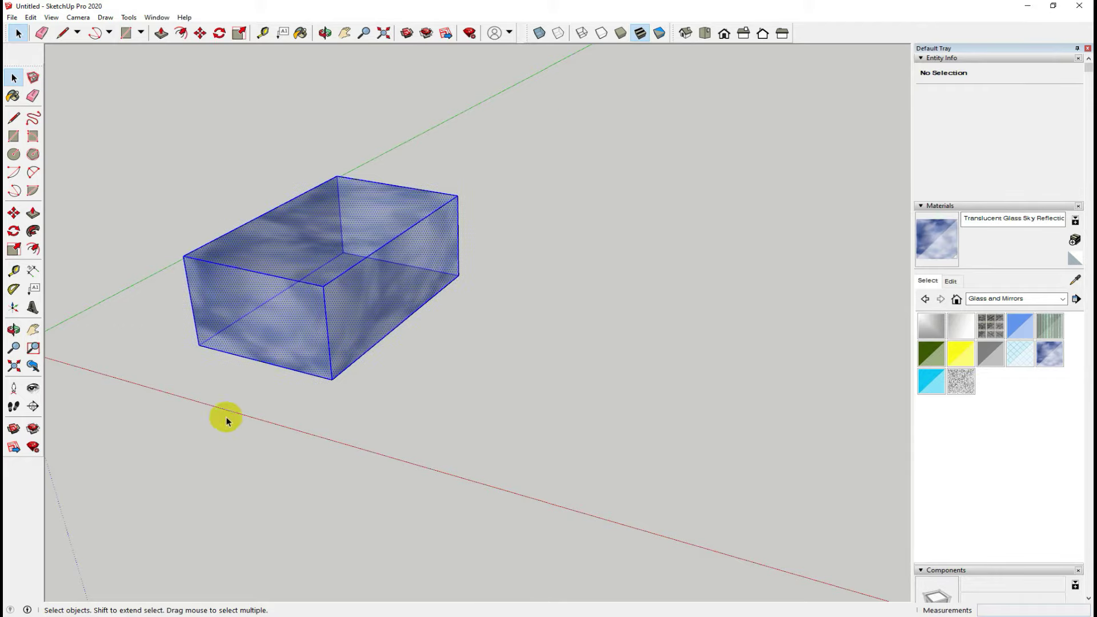
click(1005, 299)
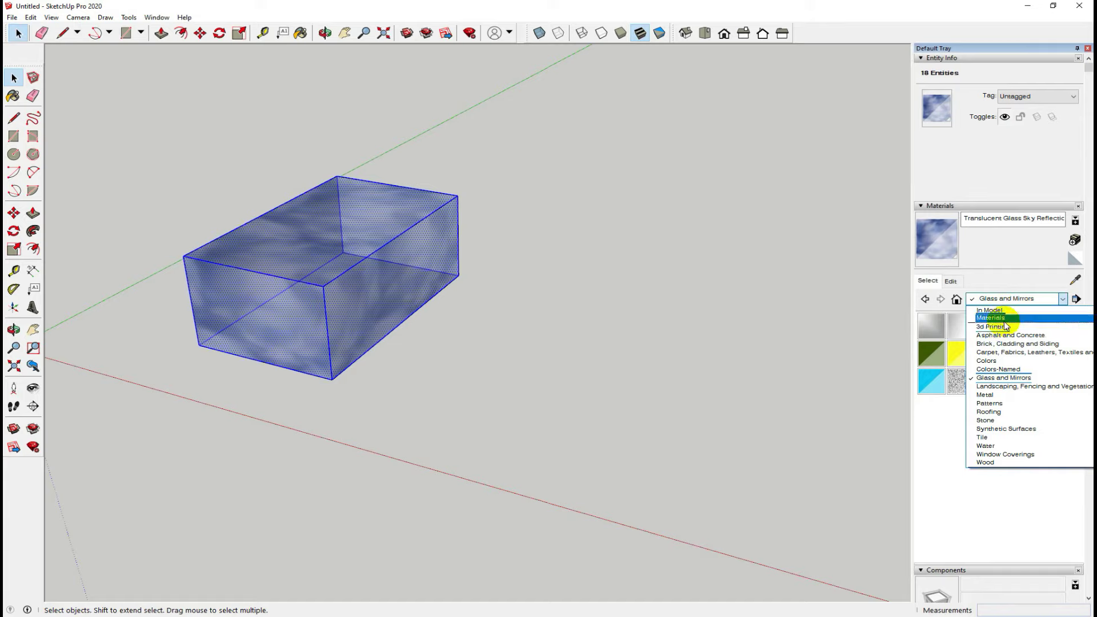
click(986, 361)
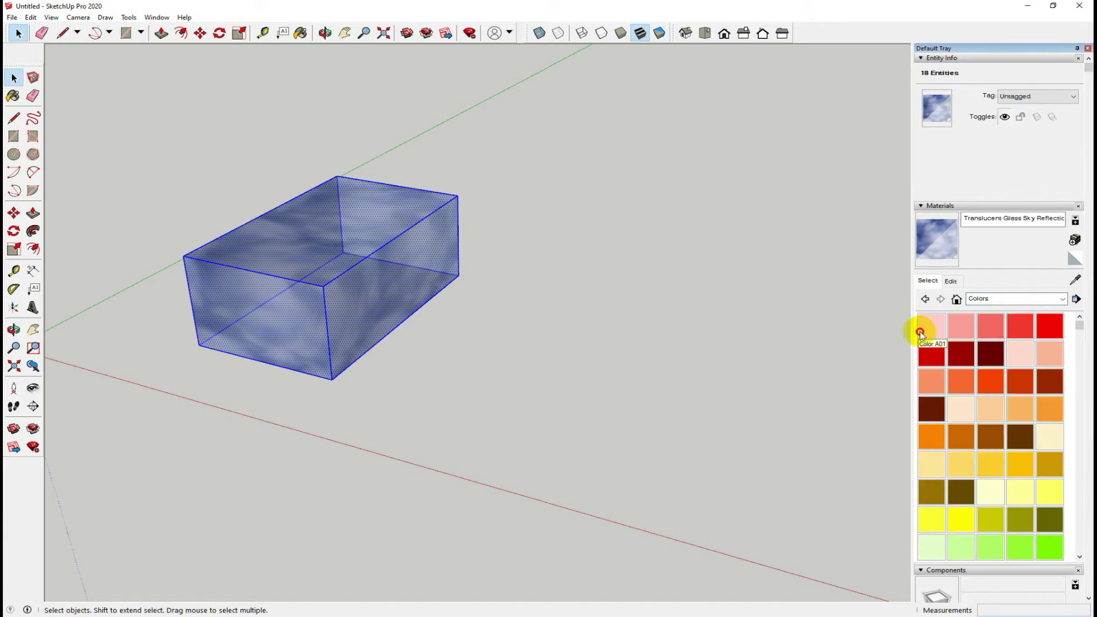
click(924, 328)
click(361, 286)
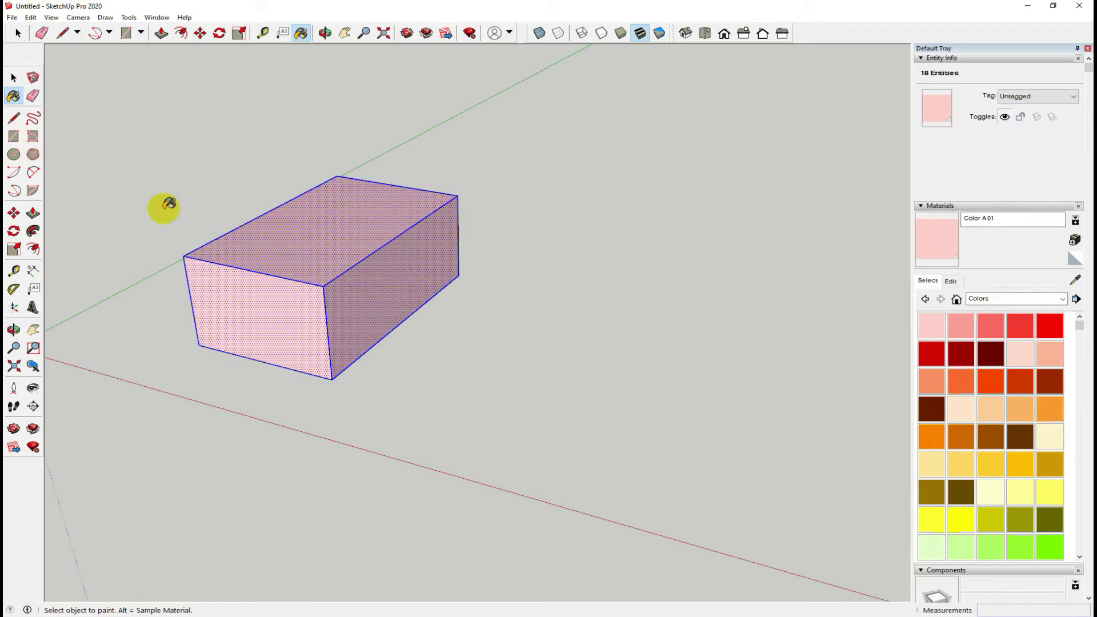
click(13, 81)
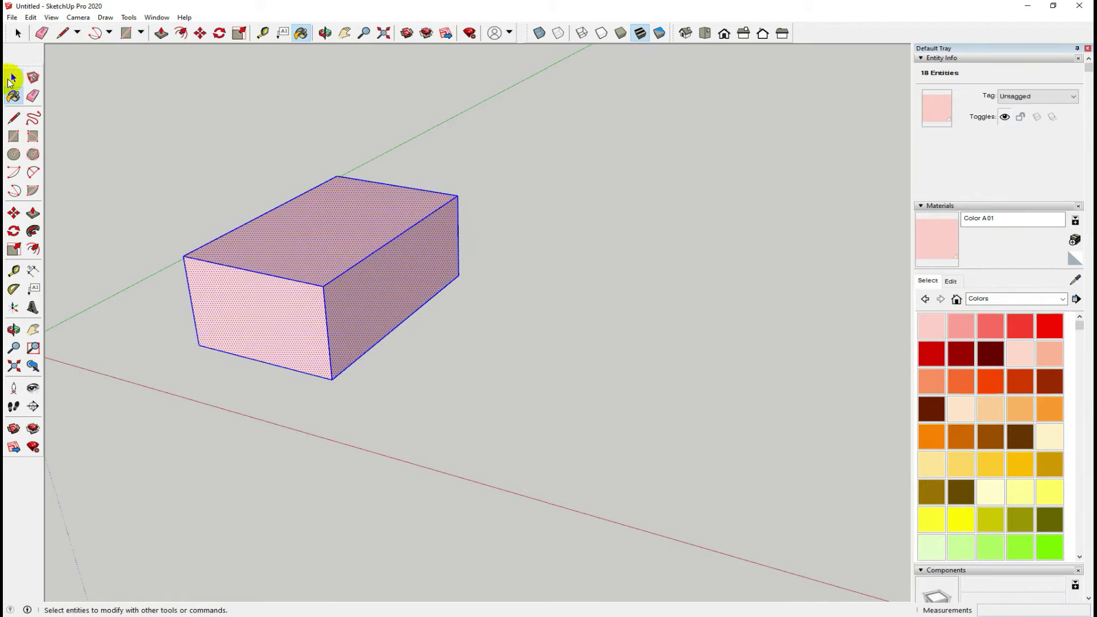
click(163, 171)
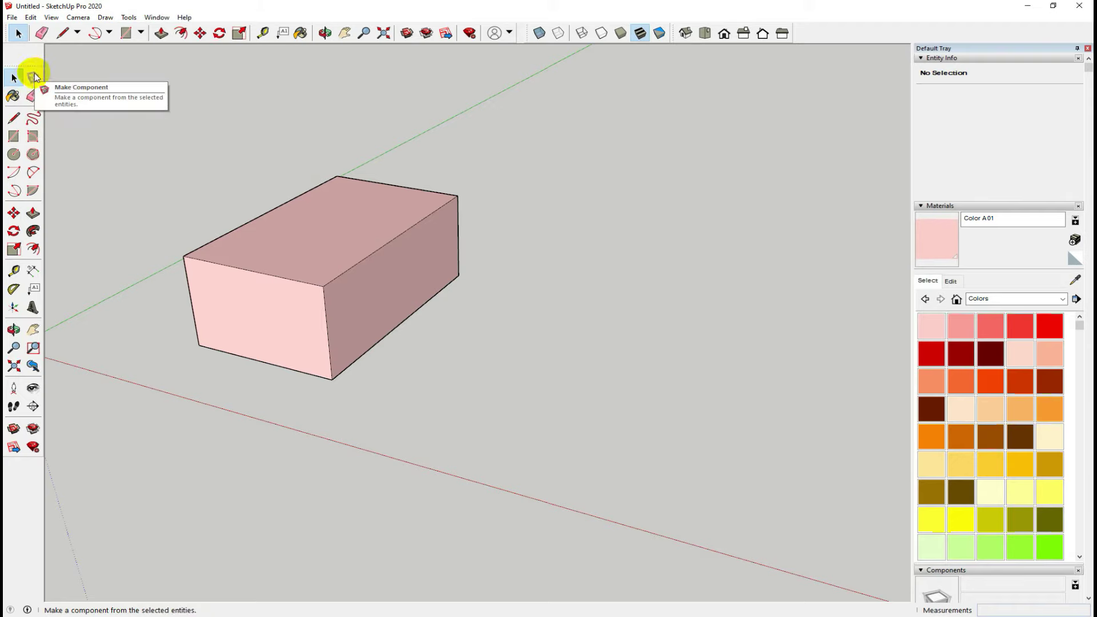
drag(99, 127, 511, 423)
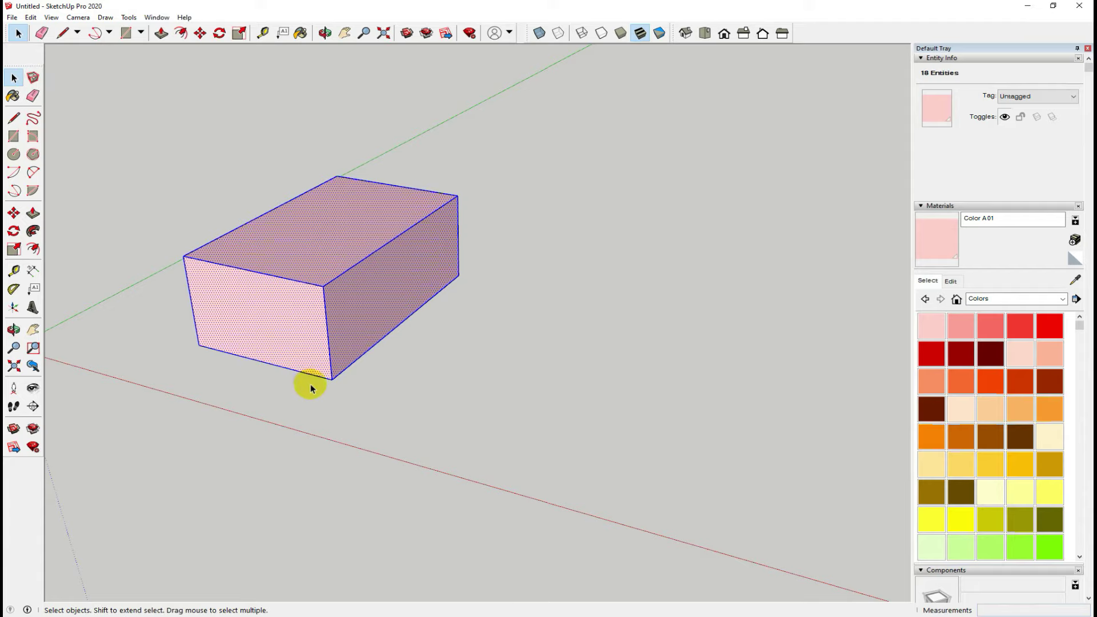
click(252, 372)
click(259, 318)
click(363, 303)
click(338, 251)
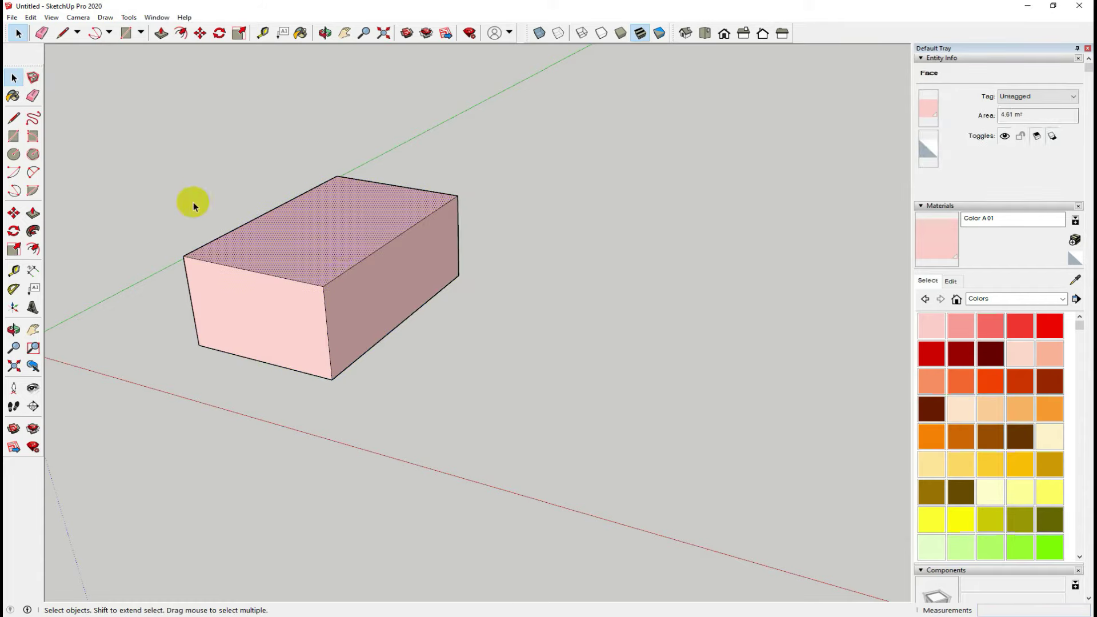
click(286, 325)
drag(128, 125, 609, 452)
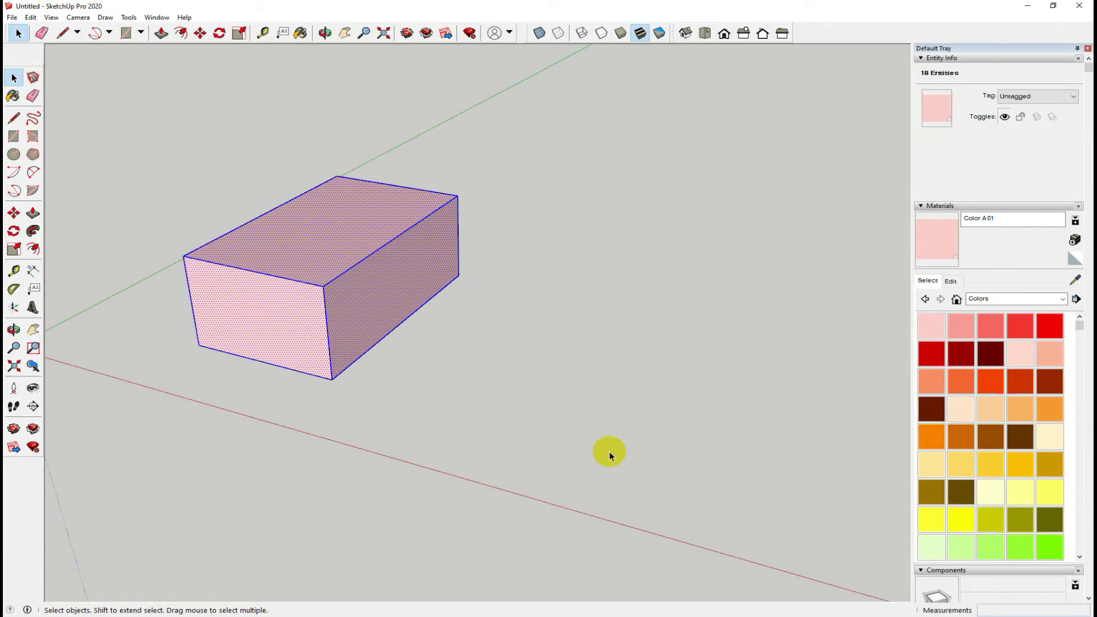
click(33, 79)
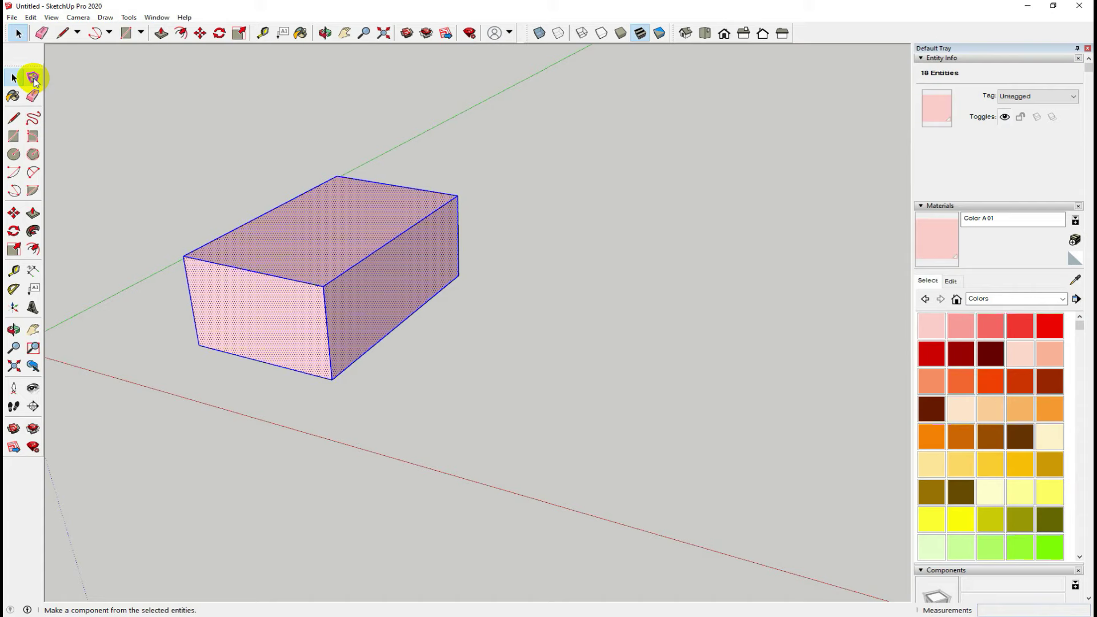
- Make the pink box a component with its axes at the front-left bottom corner
click(33, 79)
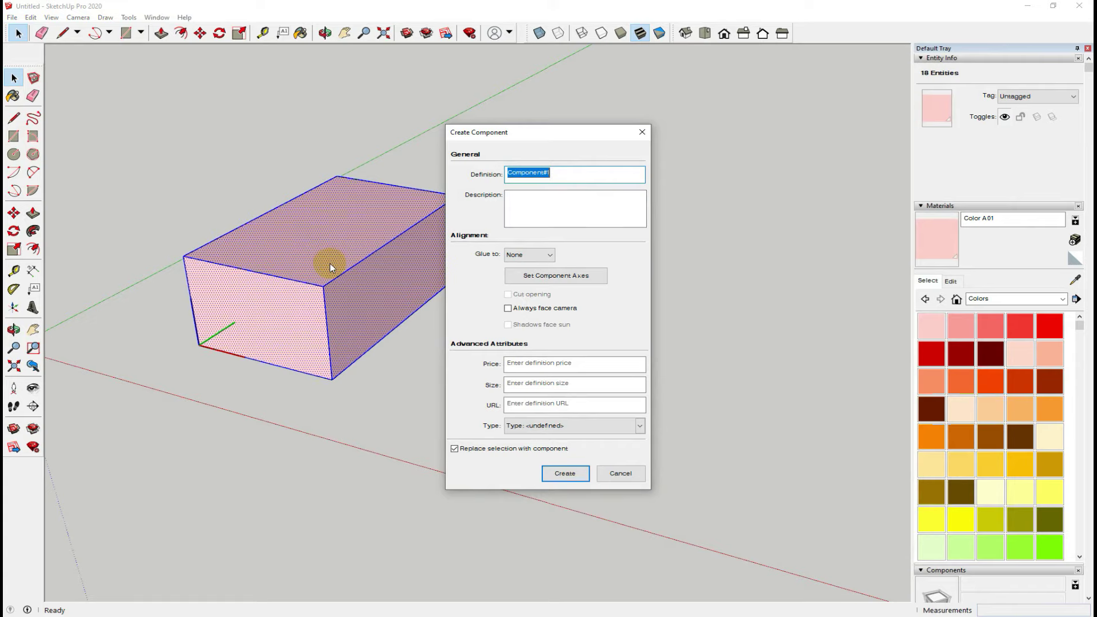
drag(560, 174, 451, 176)
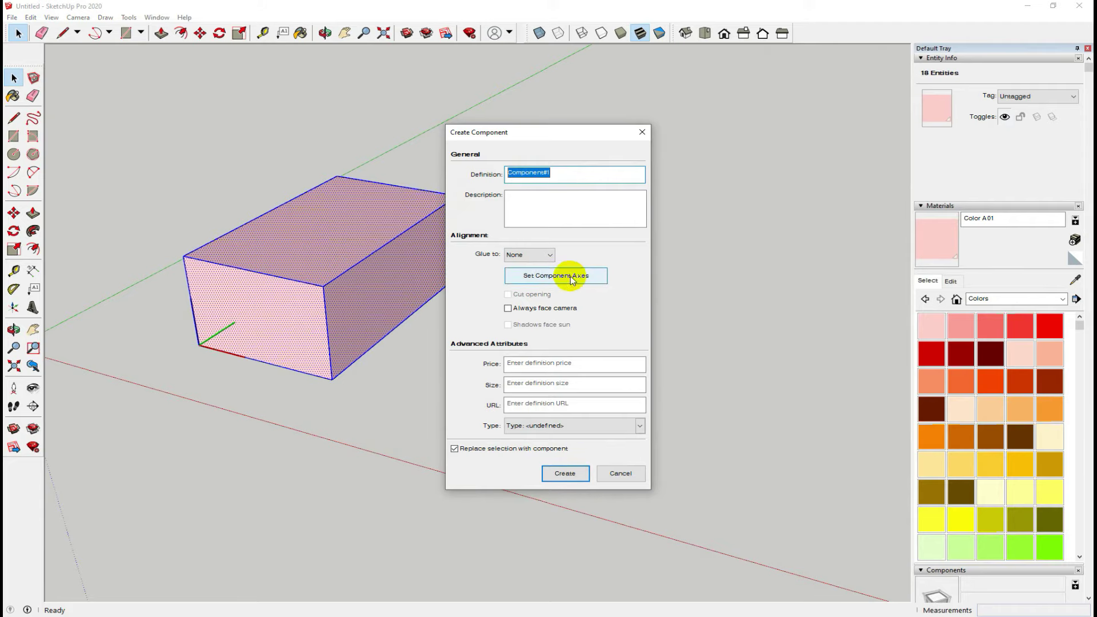
click(207, 342)
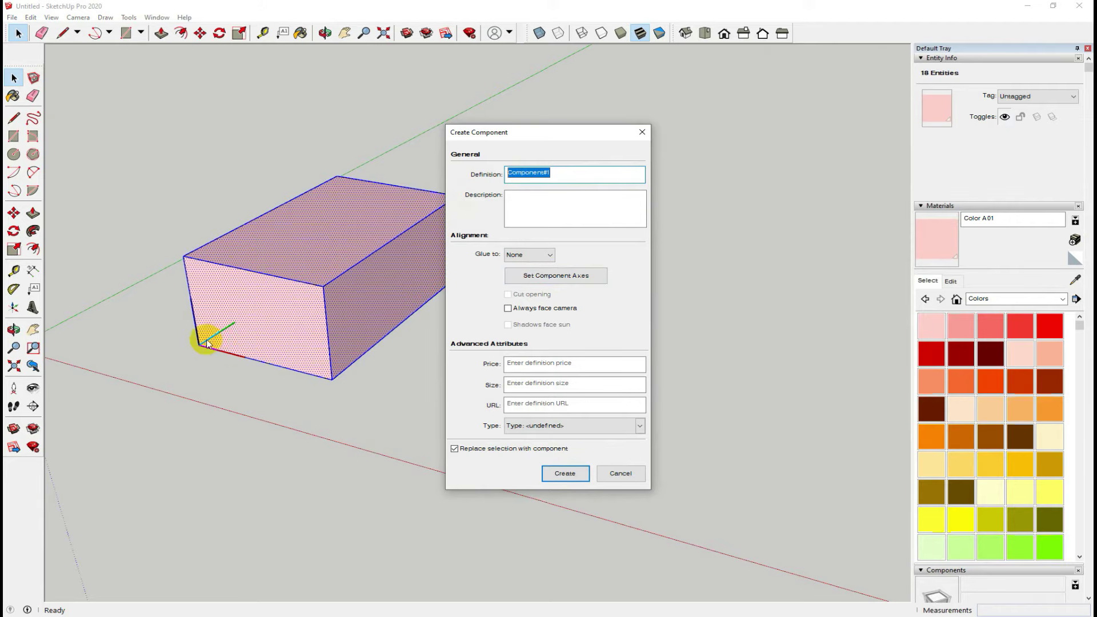
click(555, 276)
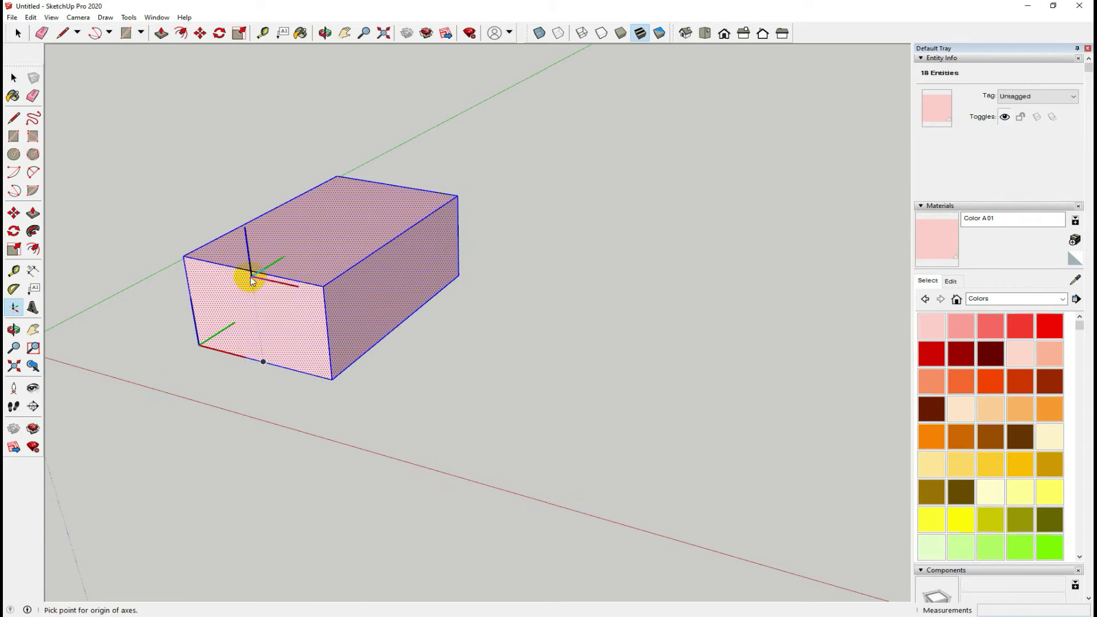
click(199, 346)
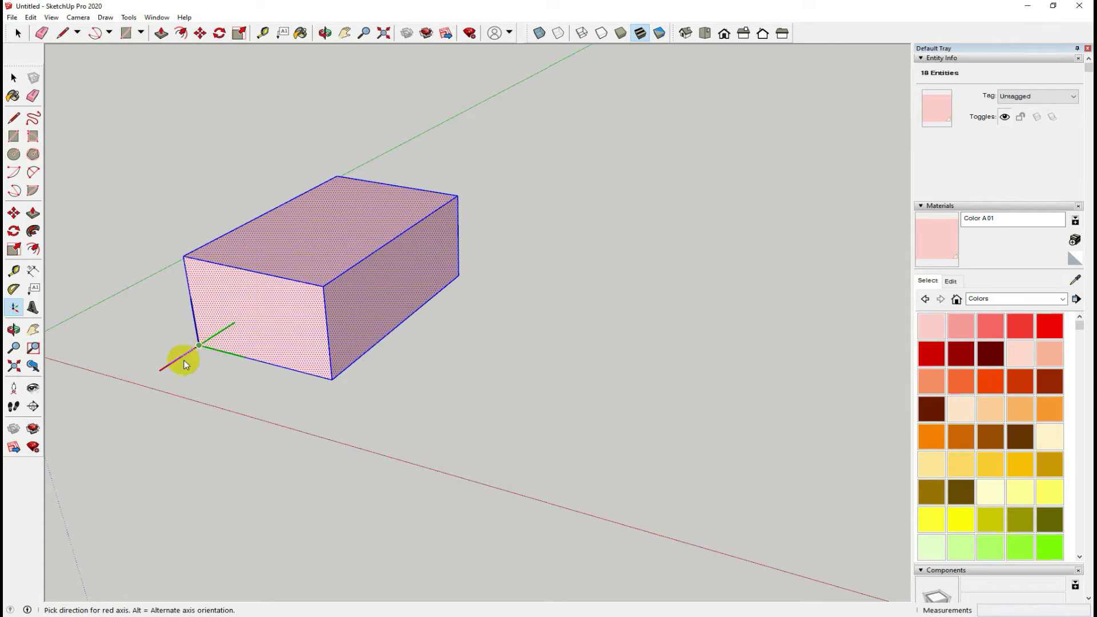
click(332, 378)
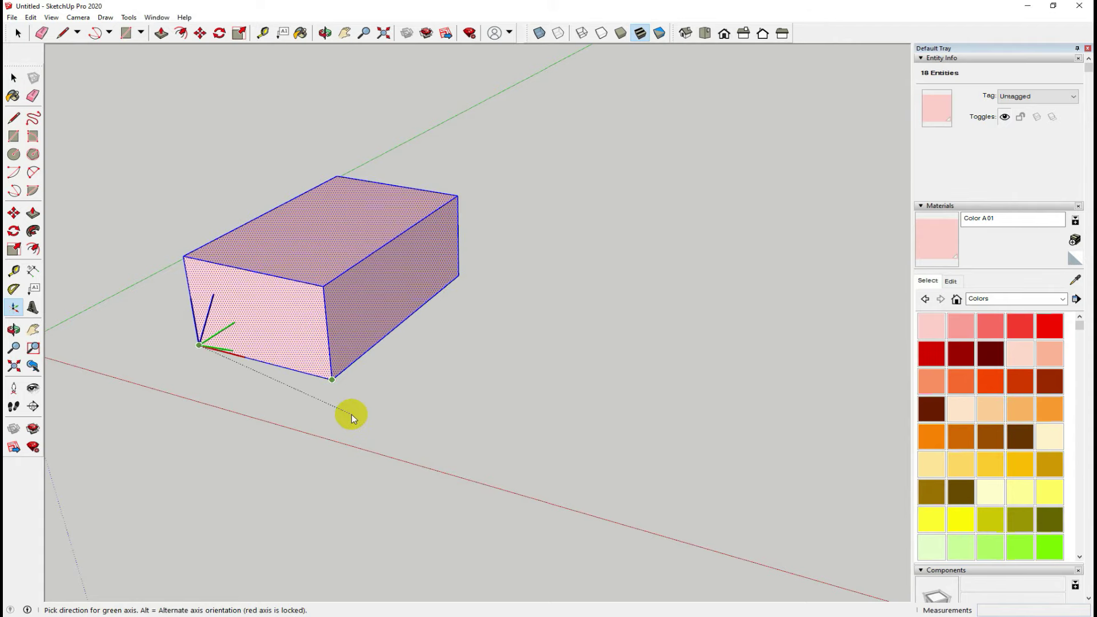
click(352, 414)
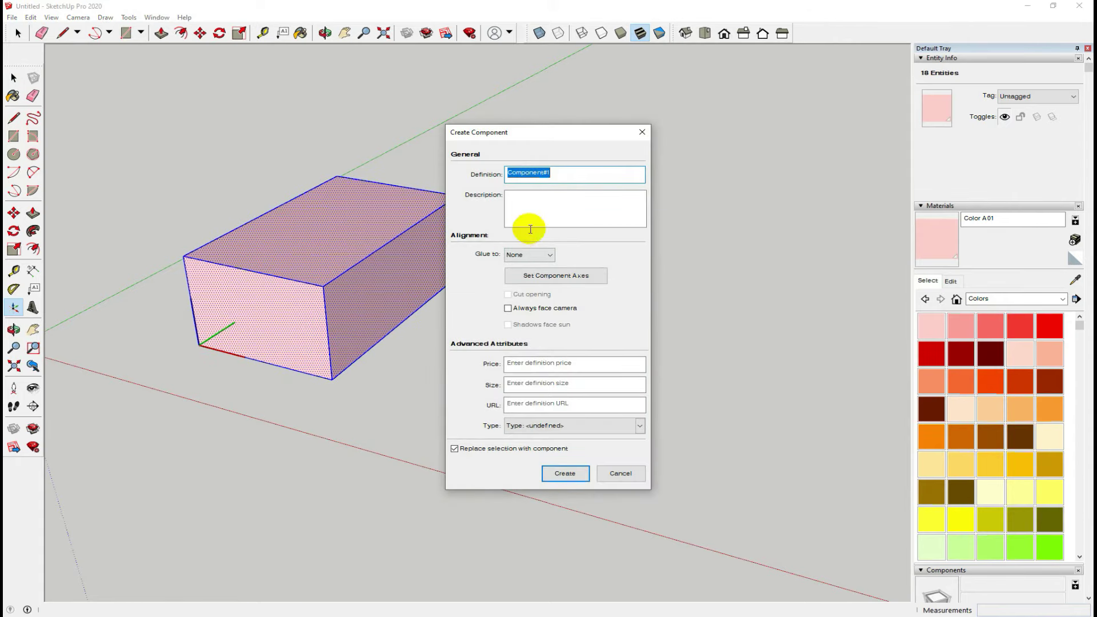
click(565, 474)
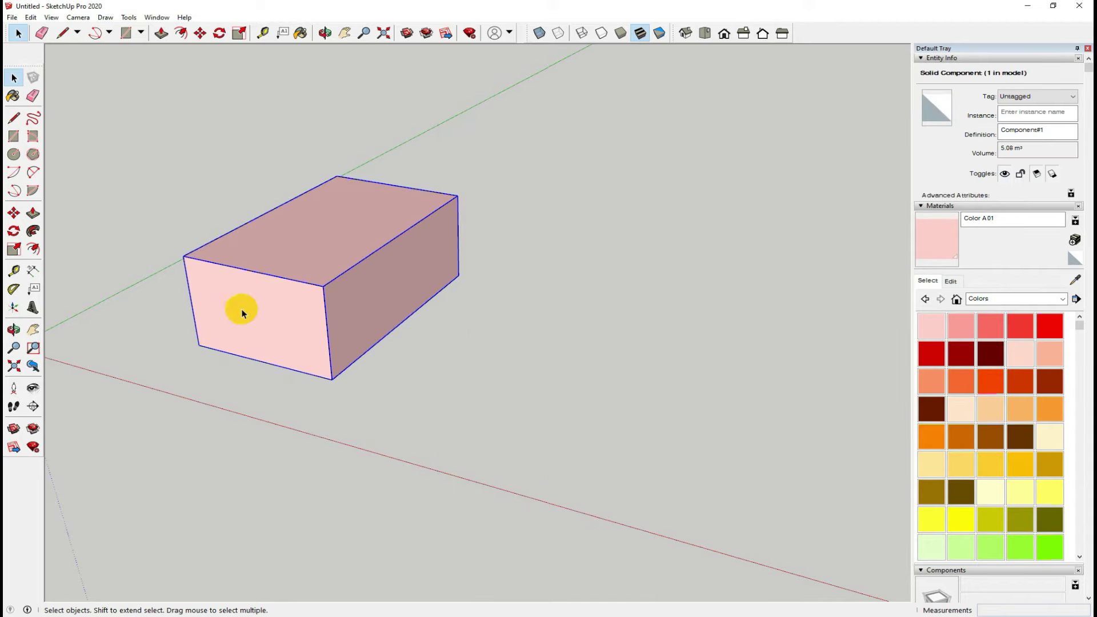
- Select the box component and paint it the dark maroon colour (Color A08)
click(497, 384)
click(375, 279)
click(441, 351)
click(357, 294)
click(990, 353)
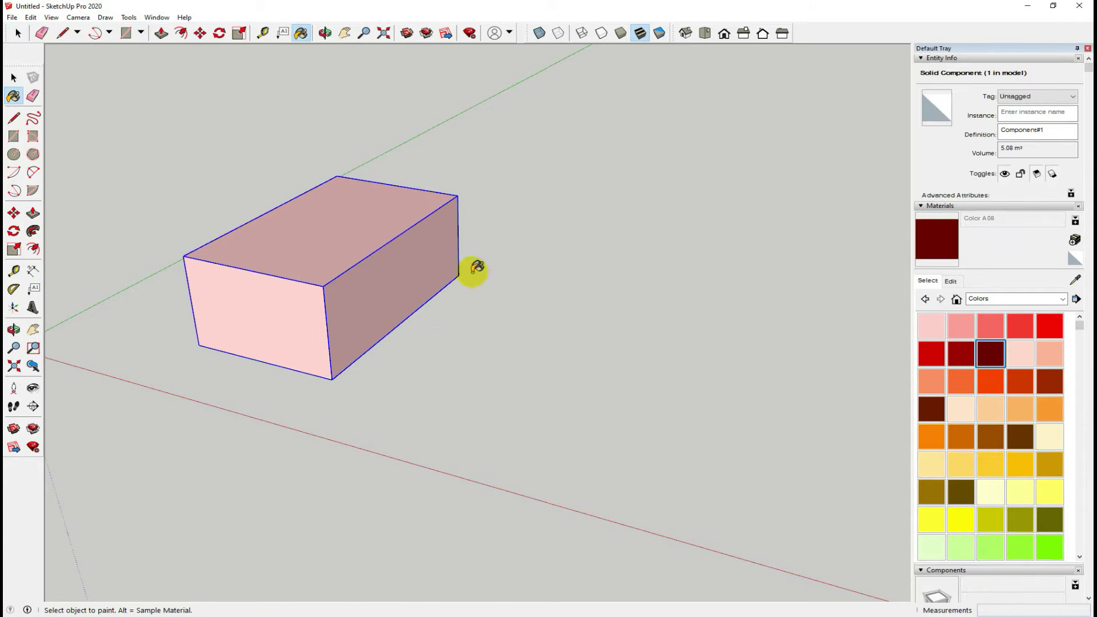
click(367, 293)
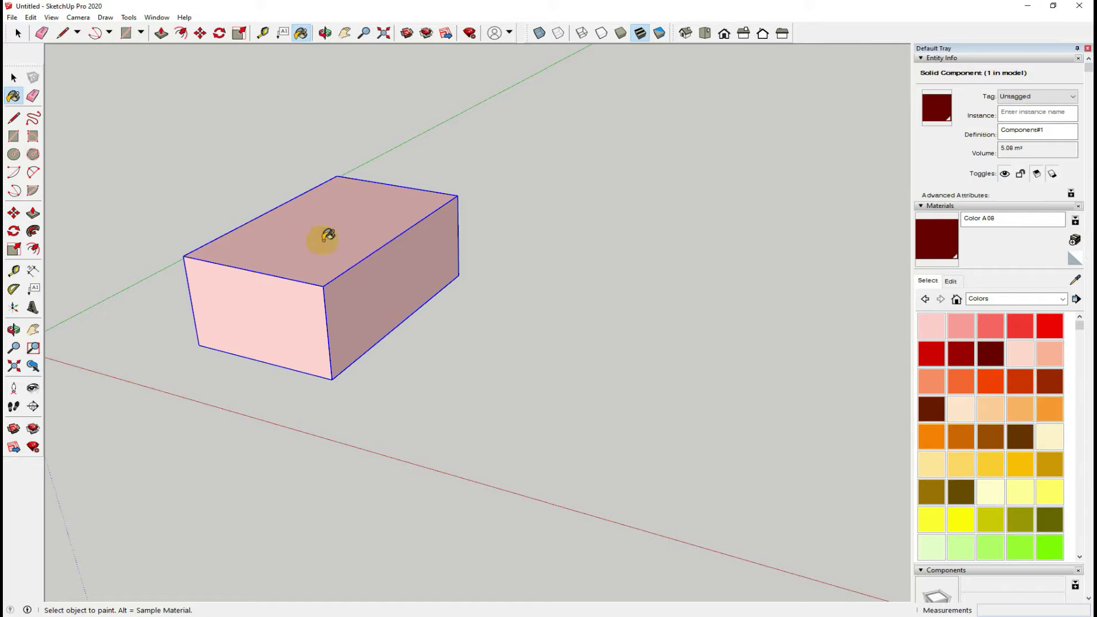
click(12, 78)
- Reselect the box component and apply the maroon colour to it again
click(12, 79)
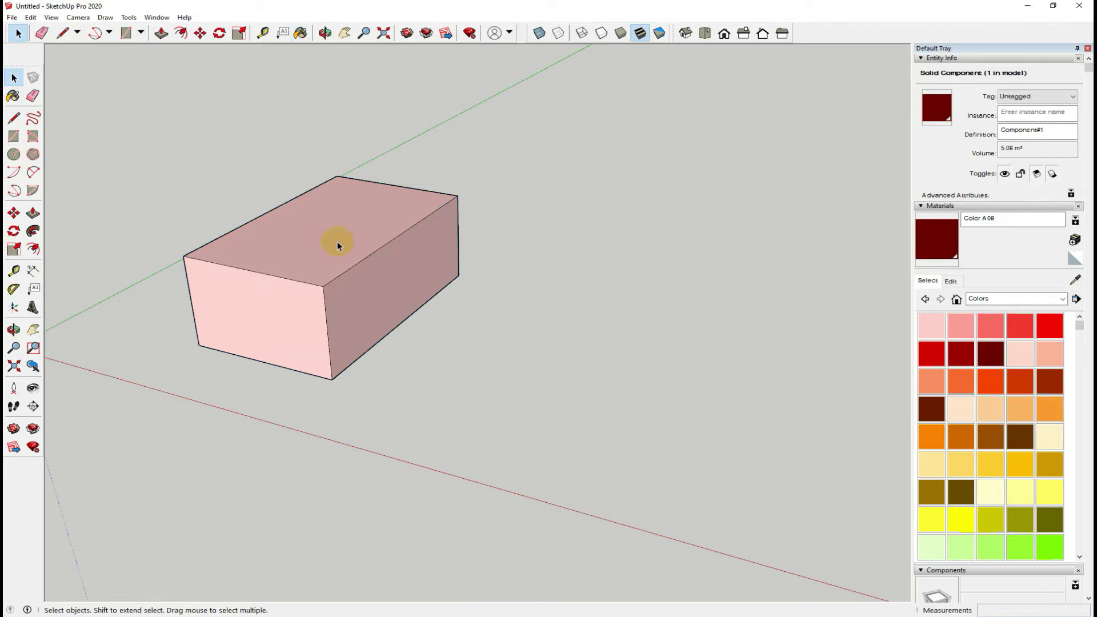
click(375, 271)
click(990, 353)
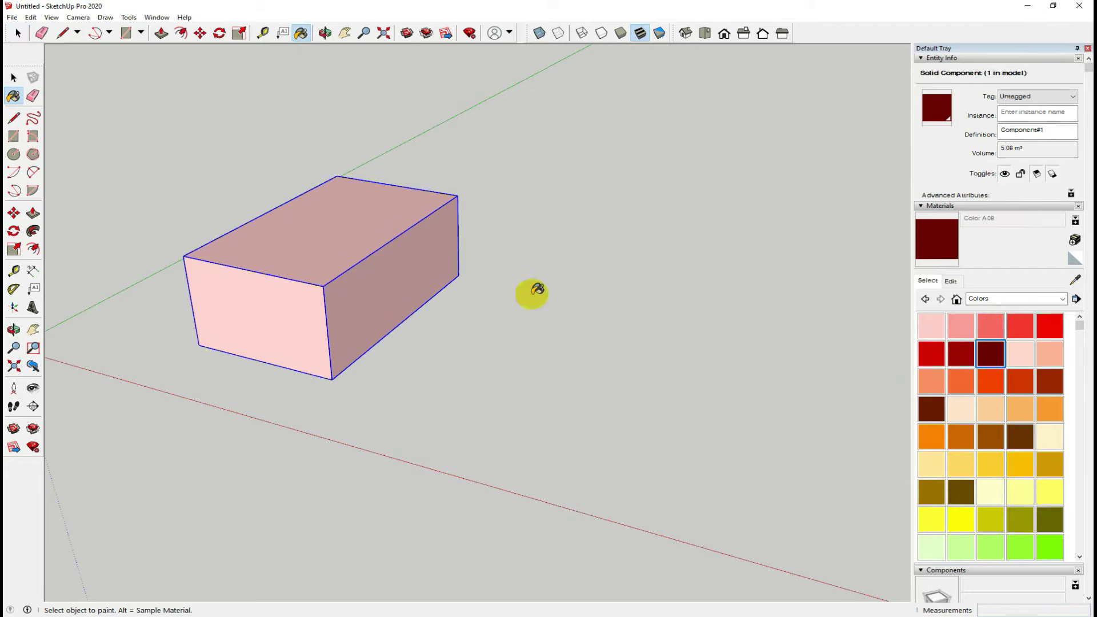
click(330, 307)
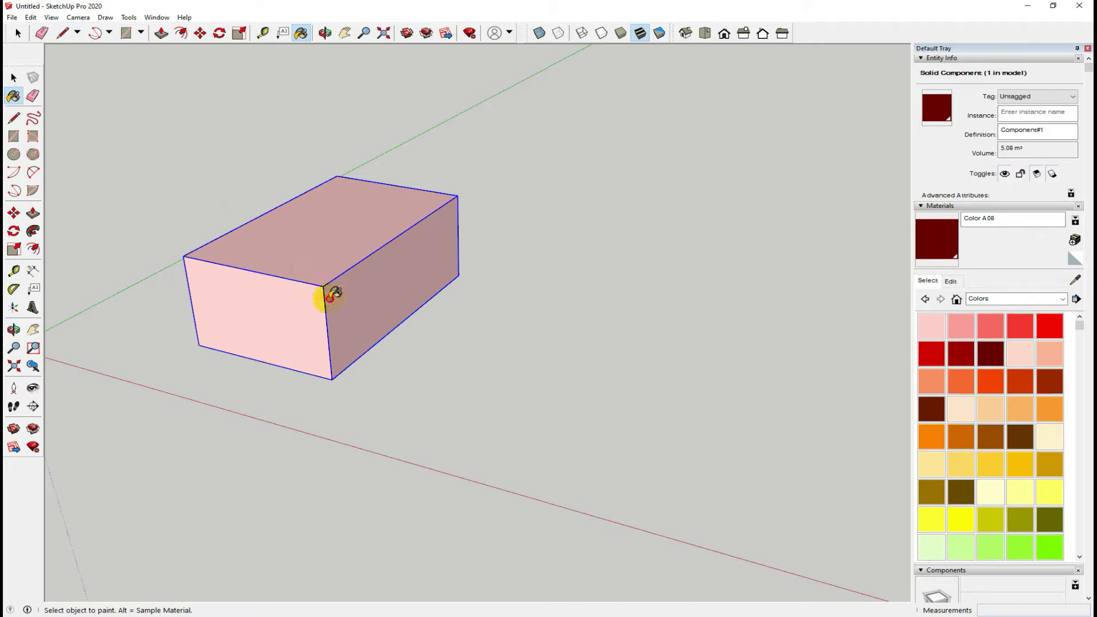
click(13, 78)
click(305, 239)
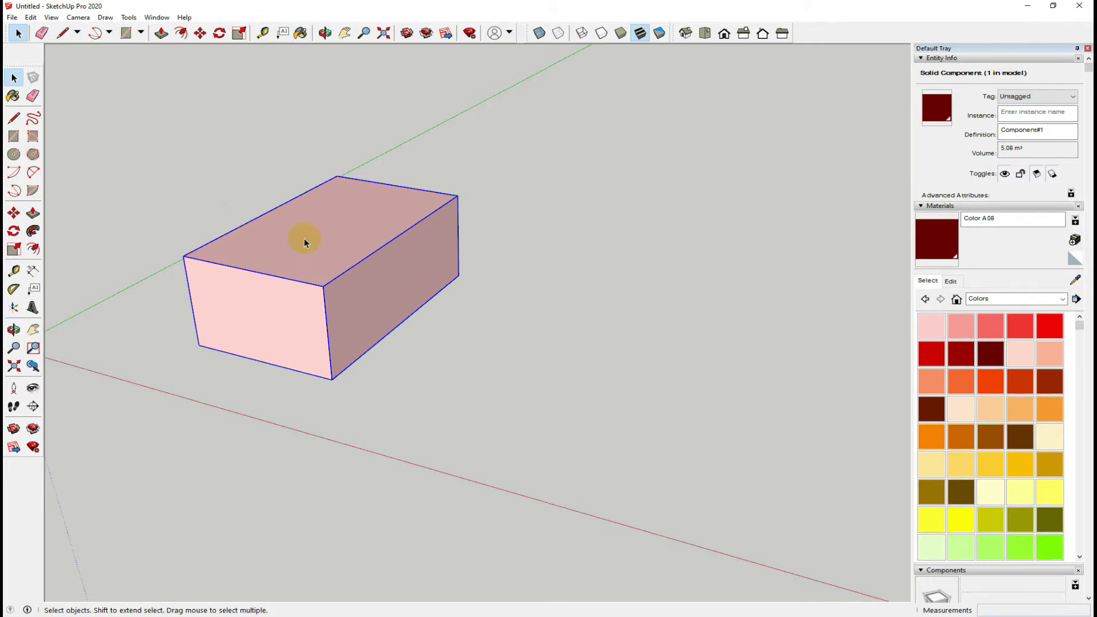
click(411, 347)
- From a lower side angle, paint the box component dark red Color A07
key(o)
mouse_move(409, 362)
mouse_down()
mouse_move(485, 174)
mouse_move(489, 301)
mouse_move(257, 335)
mouse_up()
key(space)
click(308, 328)
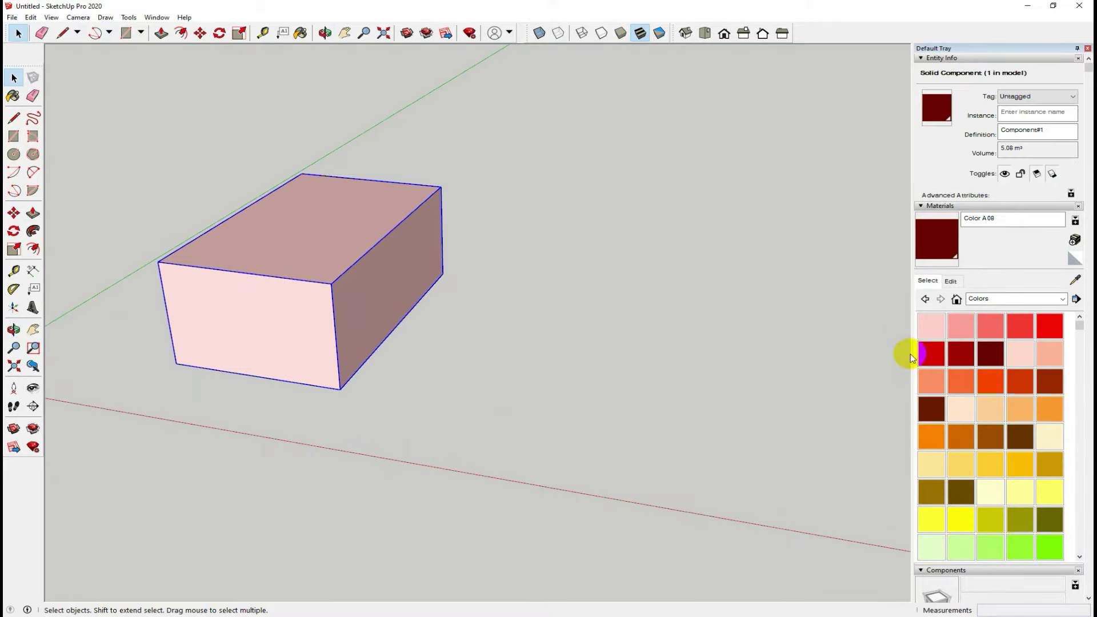
click(961, 354)
click(320, 309)
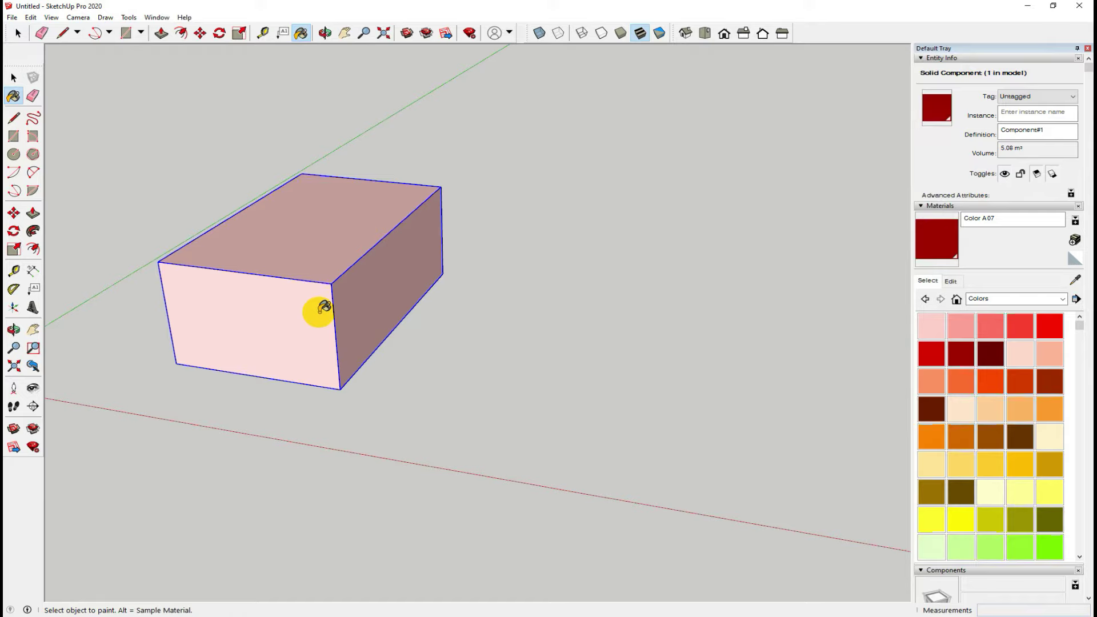
click(13, 78)
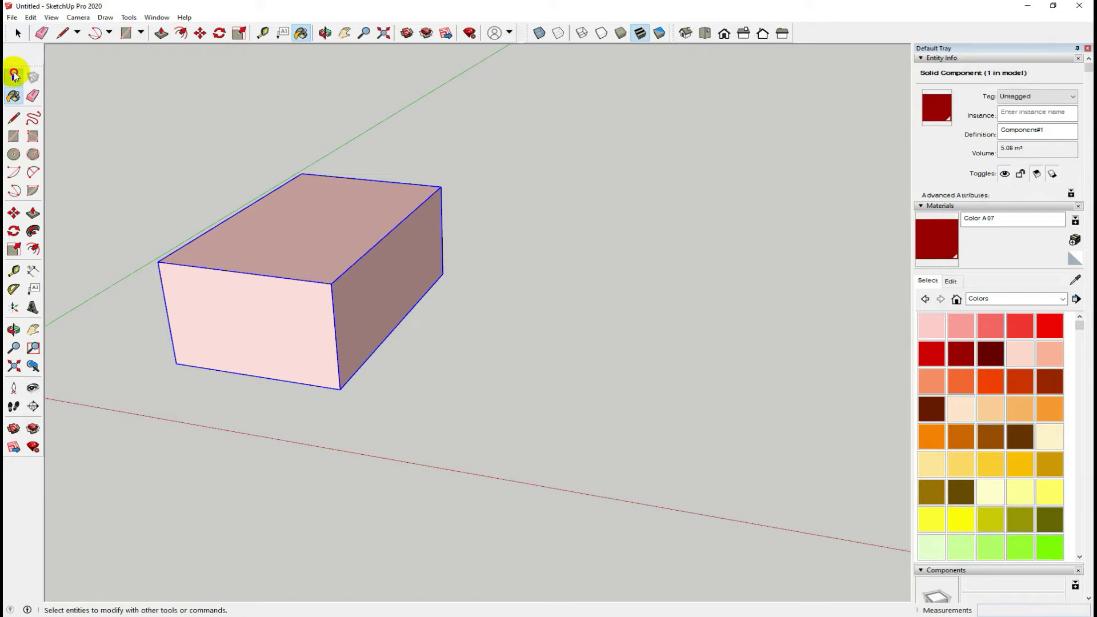
- Enter the component's edit mode to check its faces are still pink
double_click(378, 291)
click(494, 348)
click(350, 305)
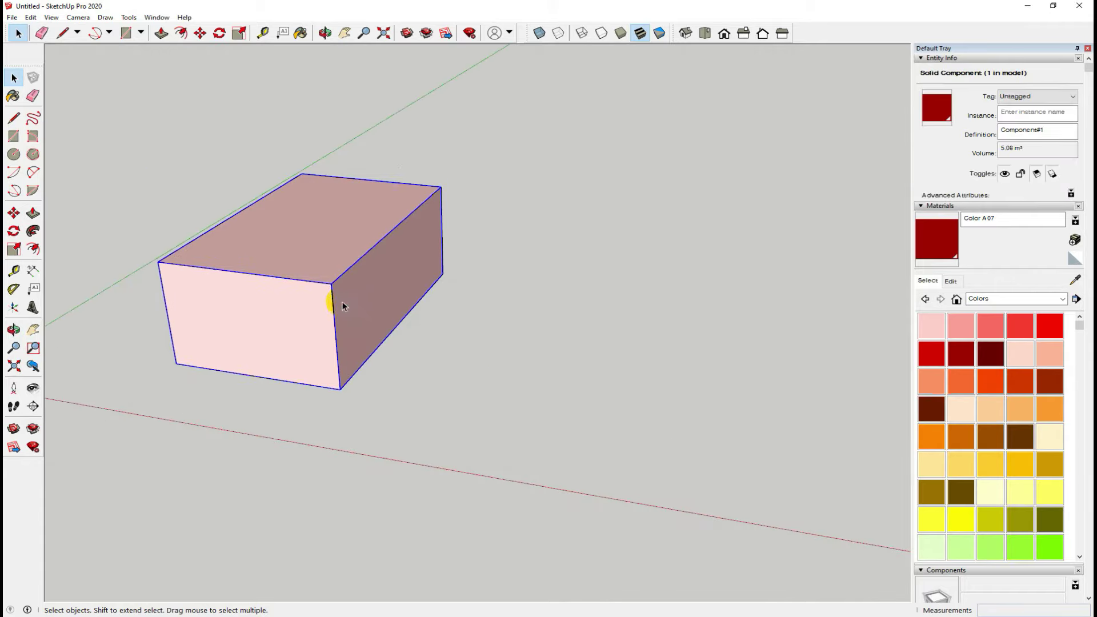
double_click(360, 287)
click(350, 252)
- Leave the pink component's edit context and readjust the zoom
click(263, 303)
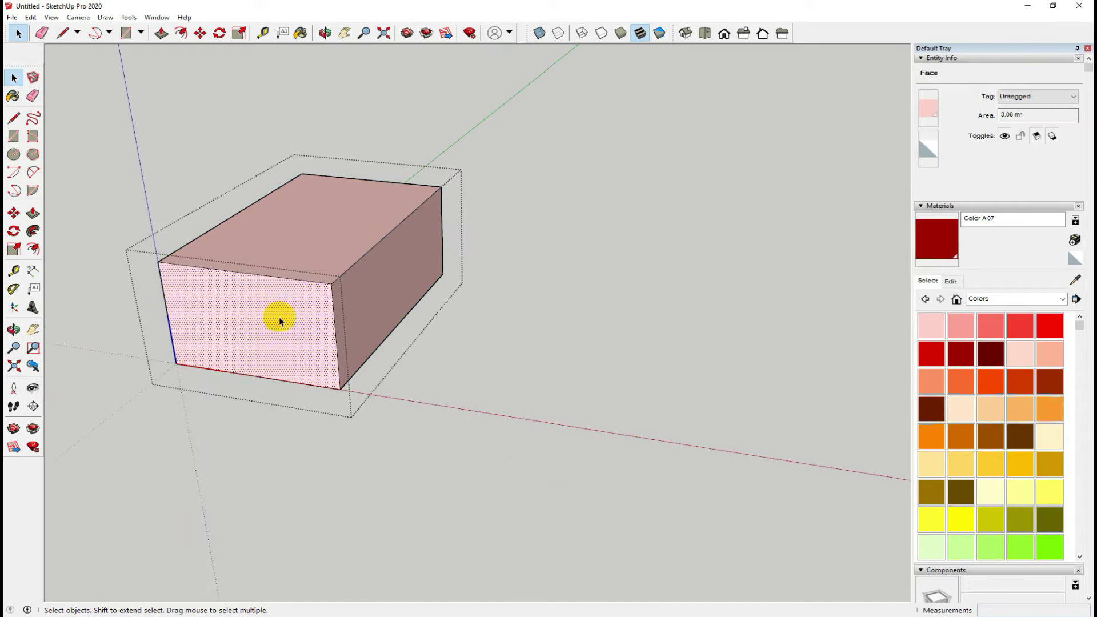
click(519, 352)
scroll(519, 352, down, 1)
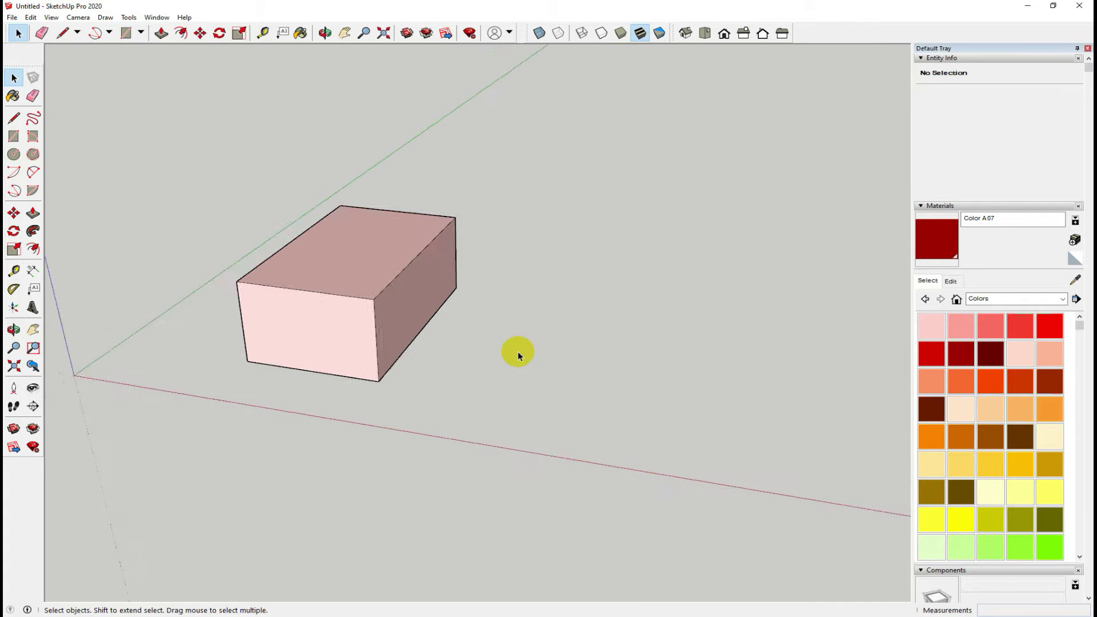
scroll(518, 352, up, 1)
scroll(516, 338, up, 1)
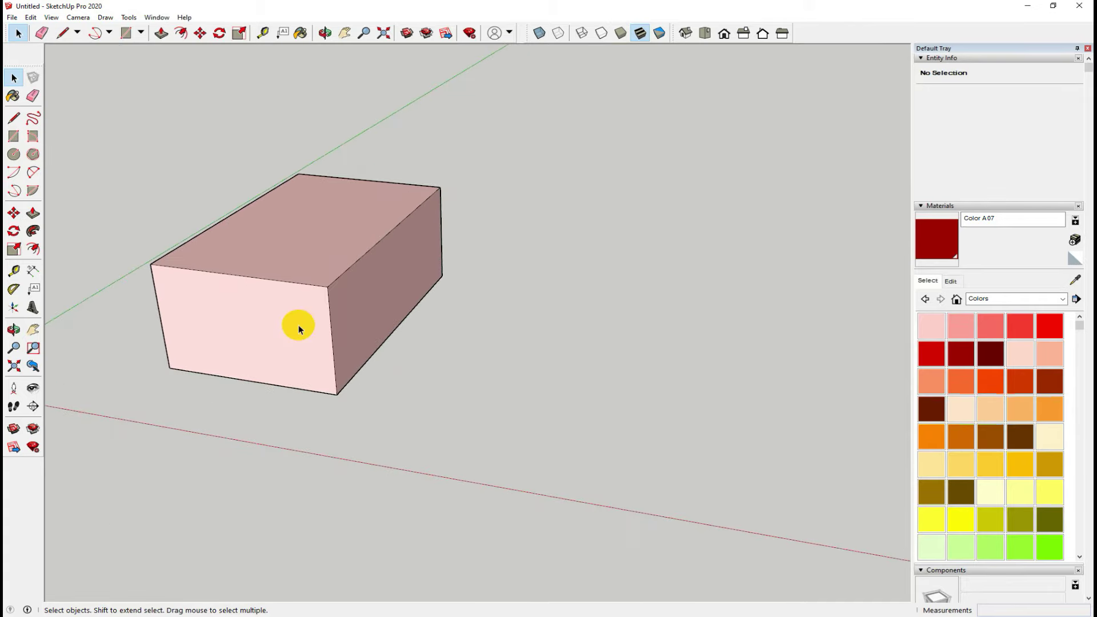
- Draw a 168 × 289 cm rectangle right of the pink box and pull it up 95 cm
click(14, 136)
click(444, 415)
click(686, 303)
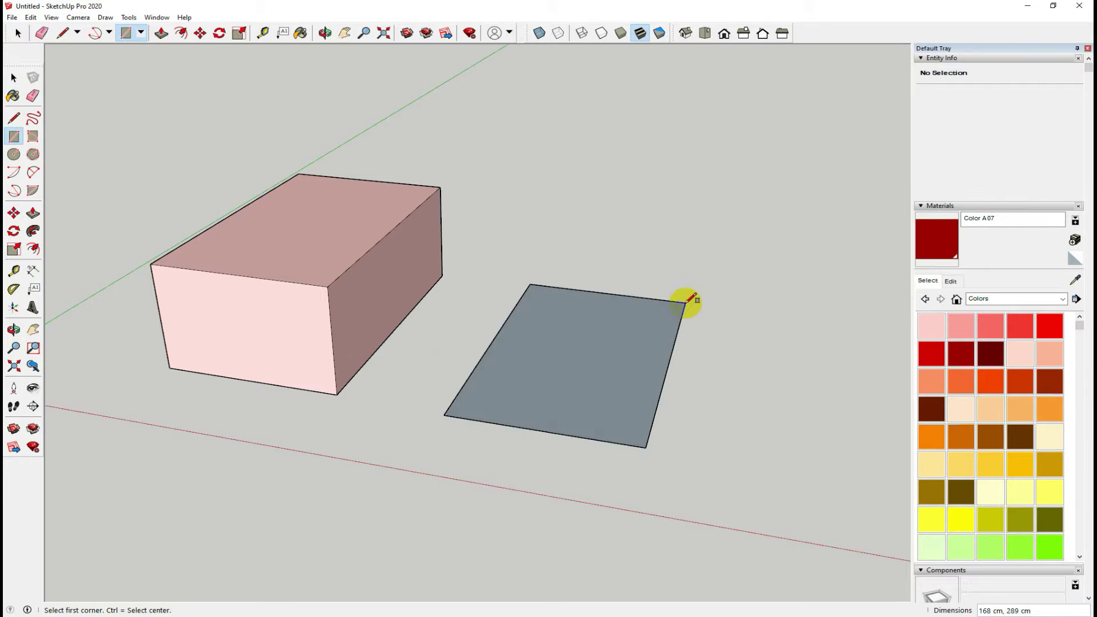
click(33, 212)
drag(612, 388, 598, 287)
click(14, 78)
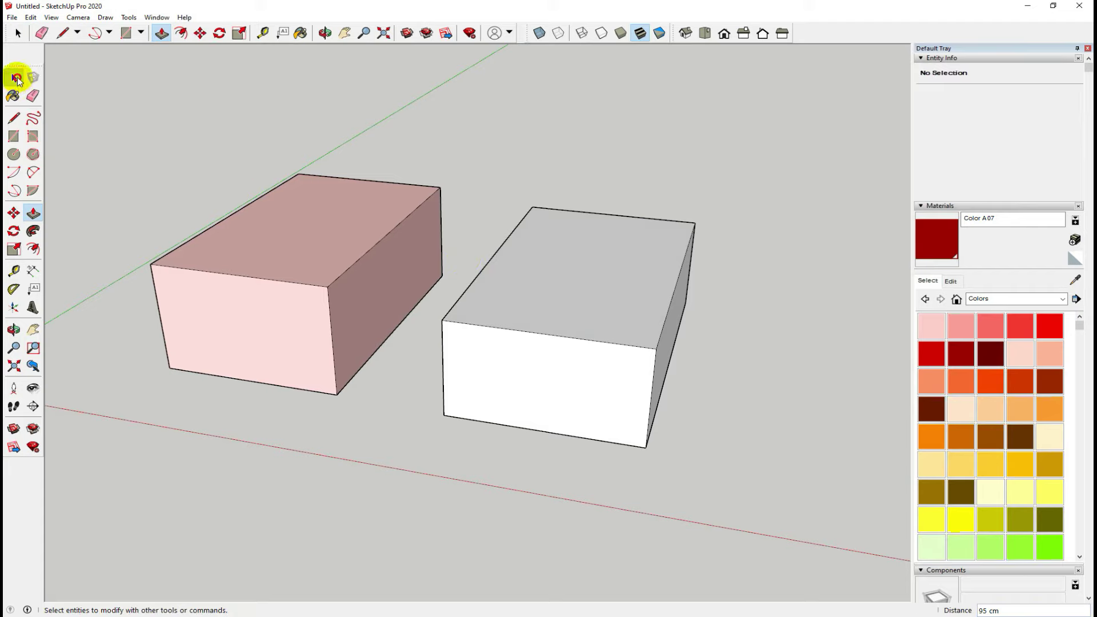
middle_drag(433, 444, 465, 436)
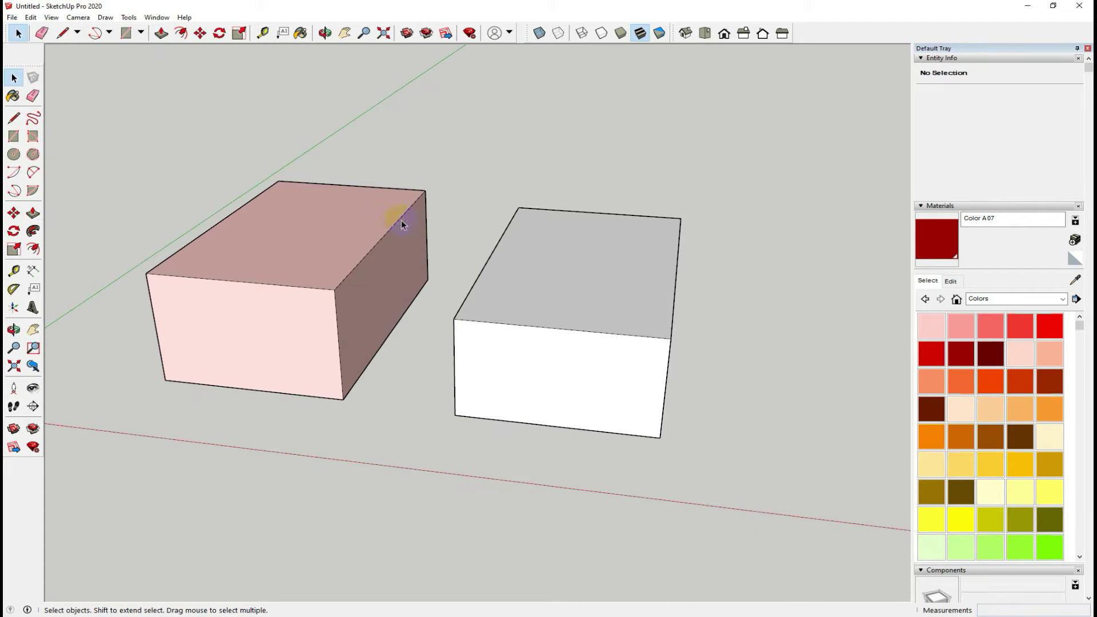
mouse_move(445, 178)
mouse_down()
mouse_move(581, 414)
mouse_move(752, 497)
mouse_up()
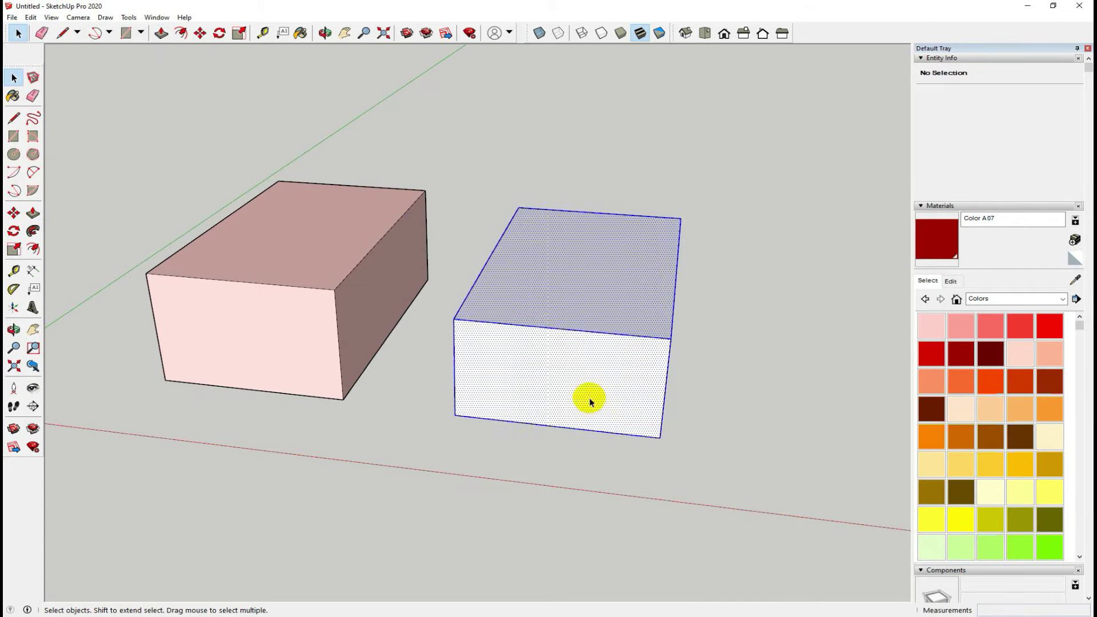
- Make the selected white box a solid group of 4.61 m³
right_click(567, 369)
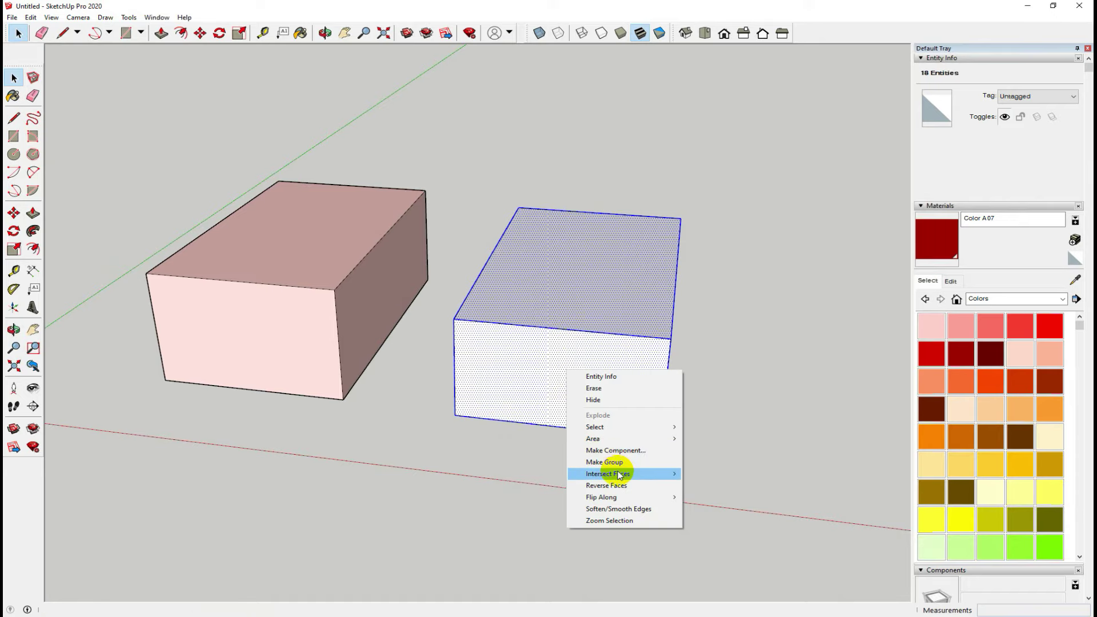
click(589, 462)
mouse_move(510, 412)
middle_down()
mouse_move(416, 367)
mouse_move(547, 350)
middle_up()
scroll(515, 362, down, 1)
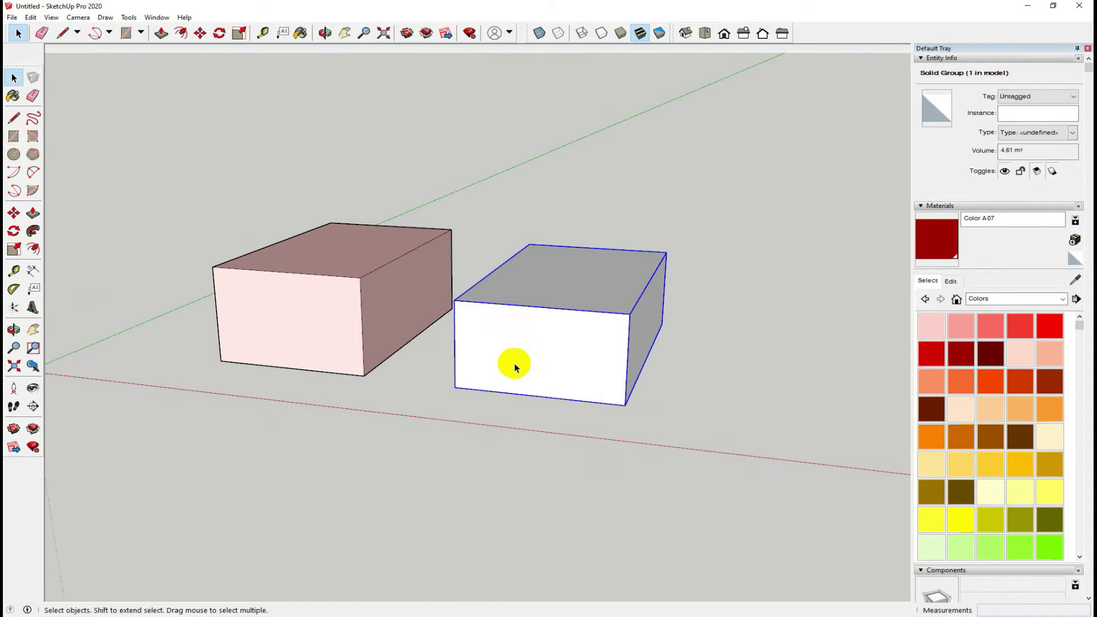
- Copy the white group 213 cm along the red axis and place a second copy above it
click(12, 214)
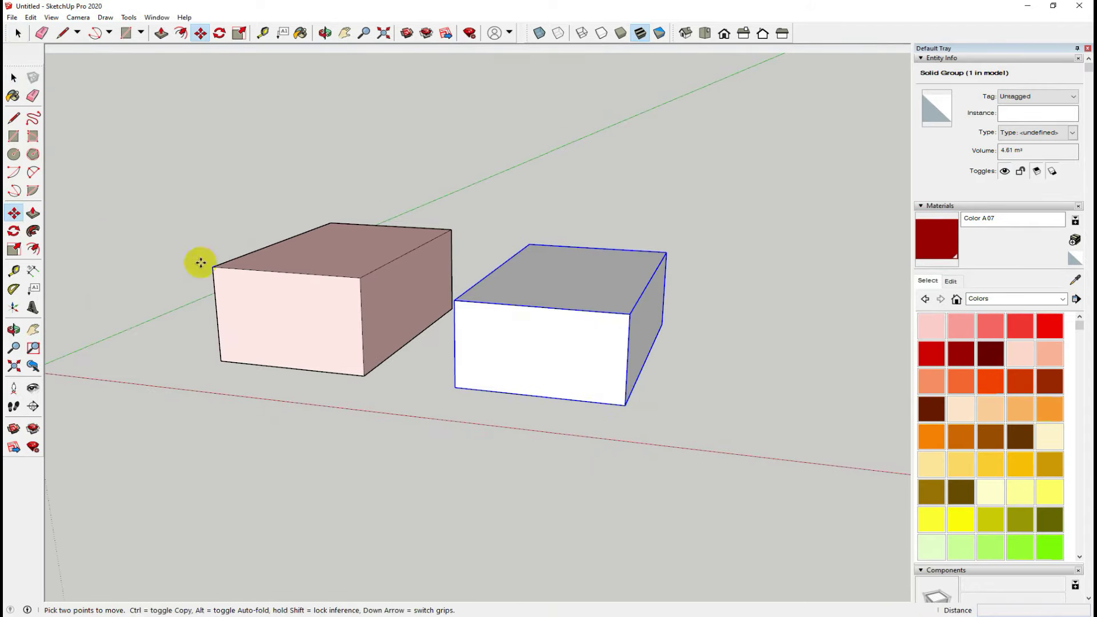
click(456, 389)
key(ctrl)
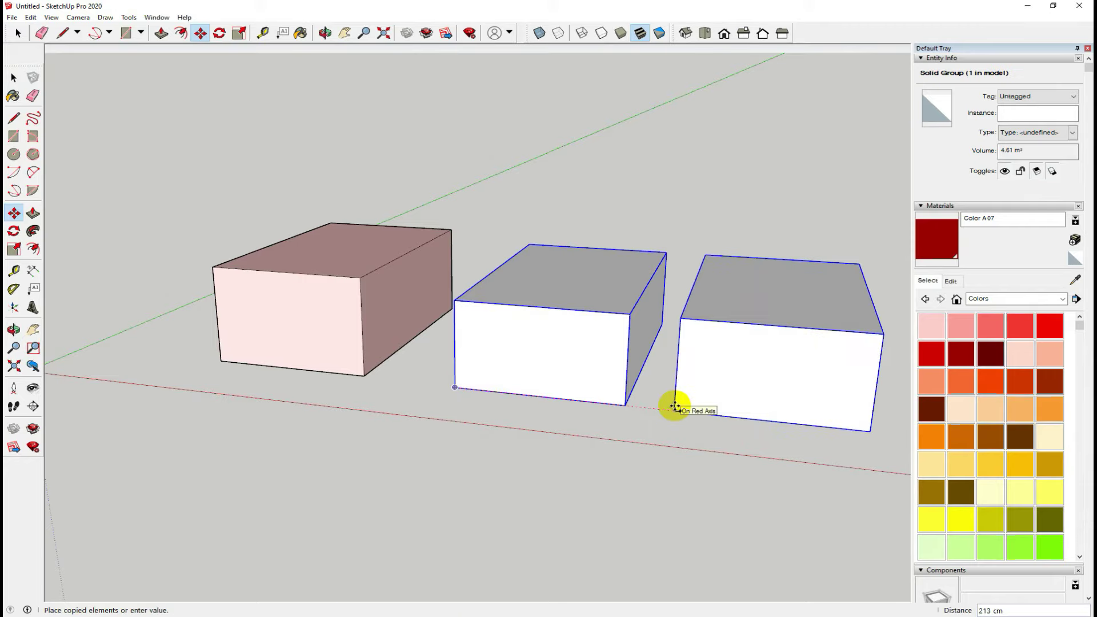
click(675, 407)
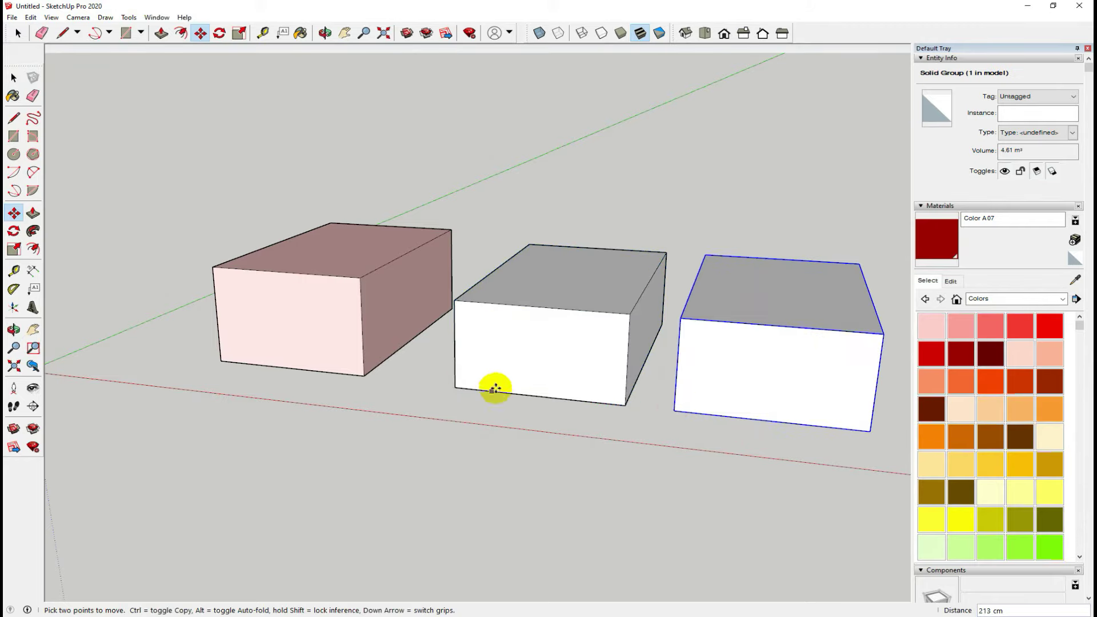
click(454, 390)
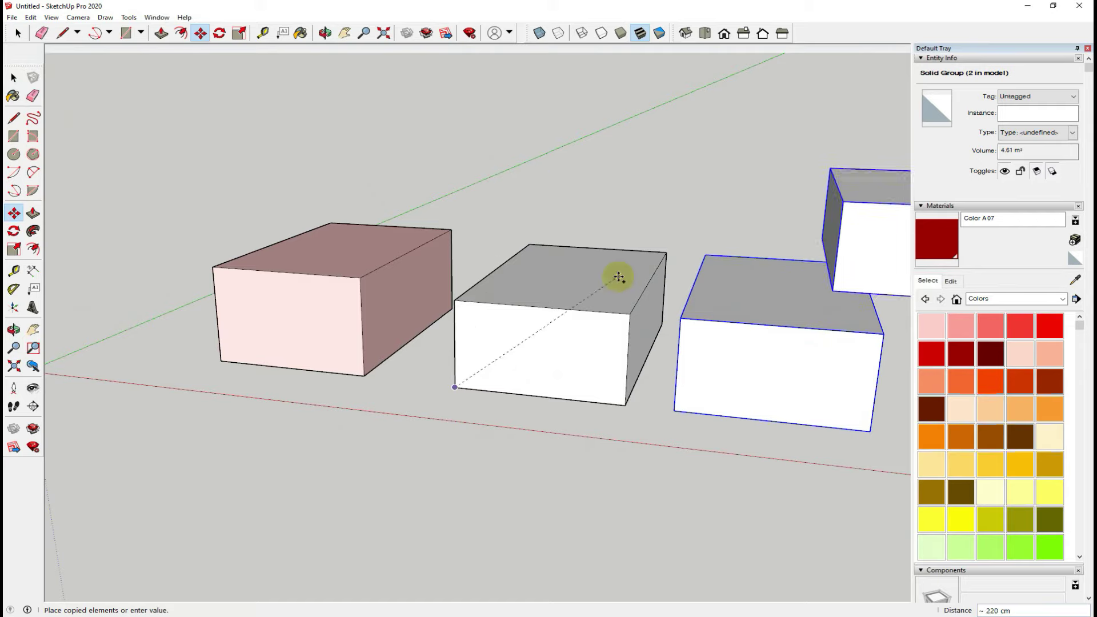
click(464, 235)
middle_drag(612, 311, 482, 333)
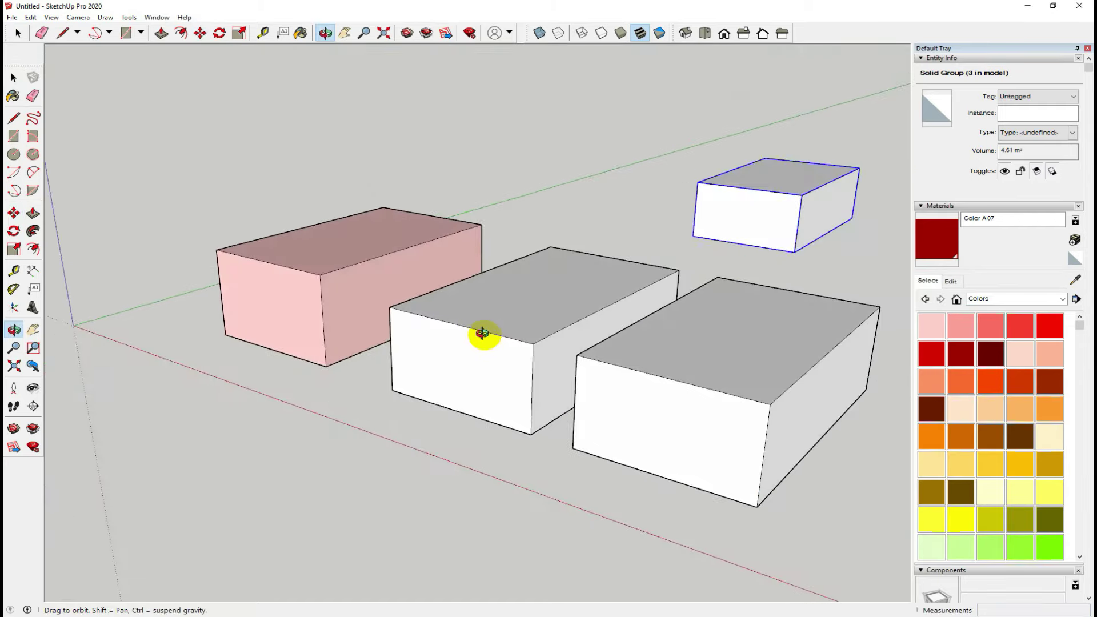
click(12, 76)
- Inside the bottom-right white copy's group, push its top face down 45 cm, then exit to the model
click(344, 471)
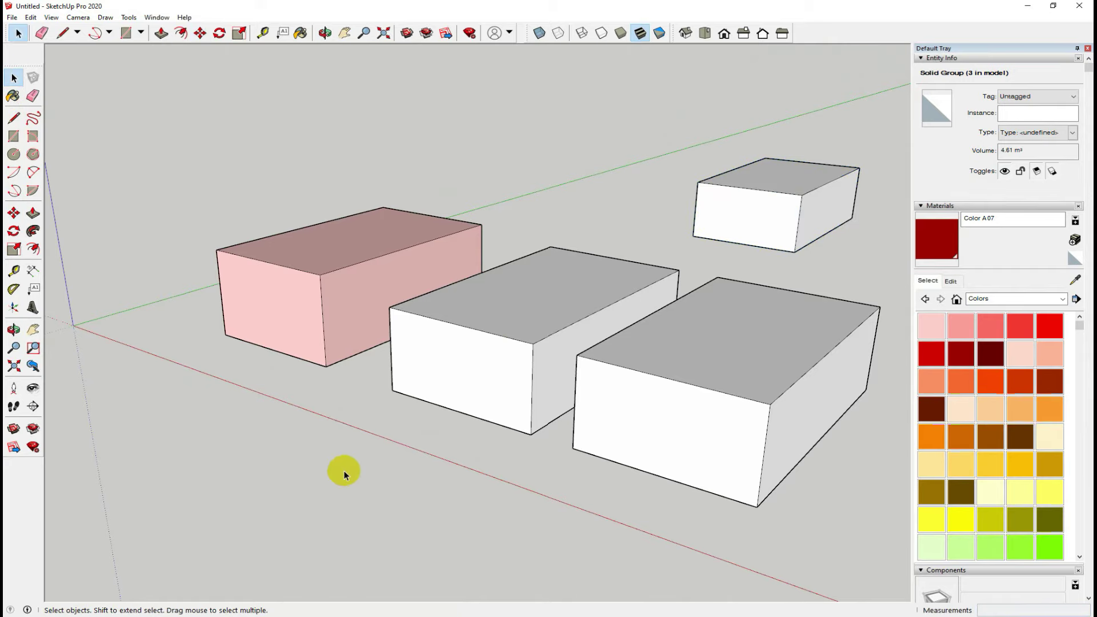
click(673, 406)
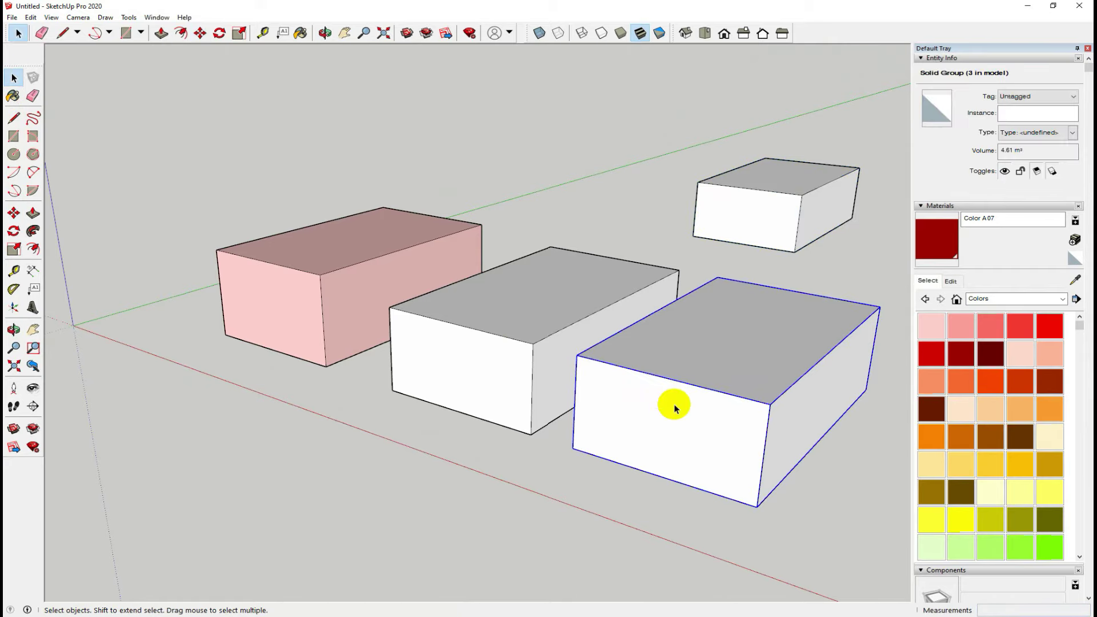
double_click(675, 407)
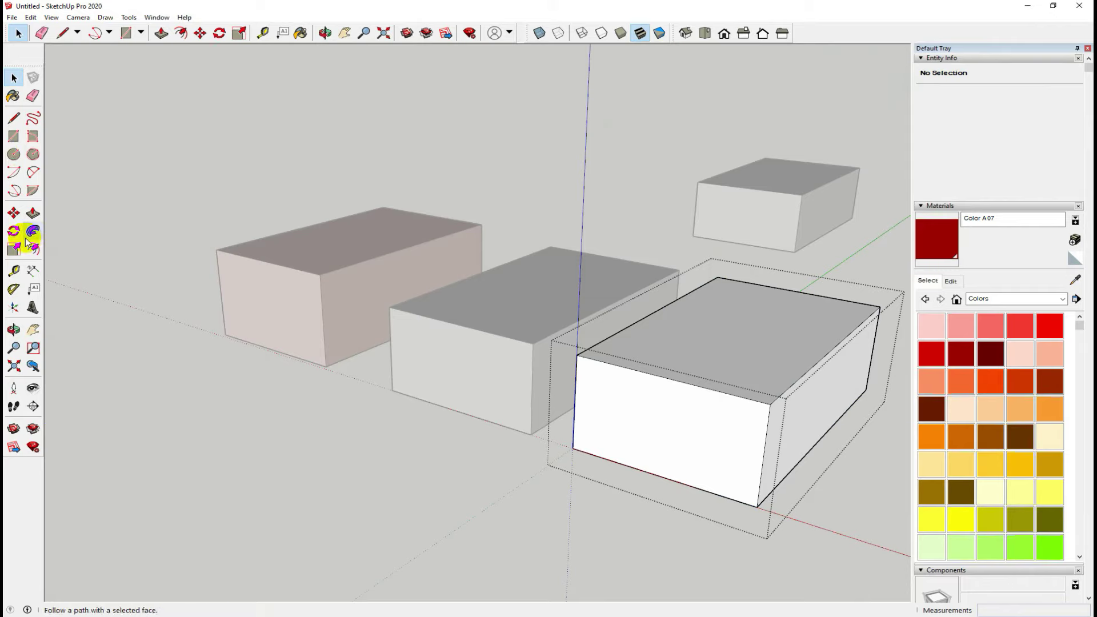
click(33, 213)
drag(721, 360, 717, 423)
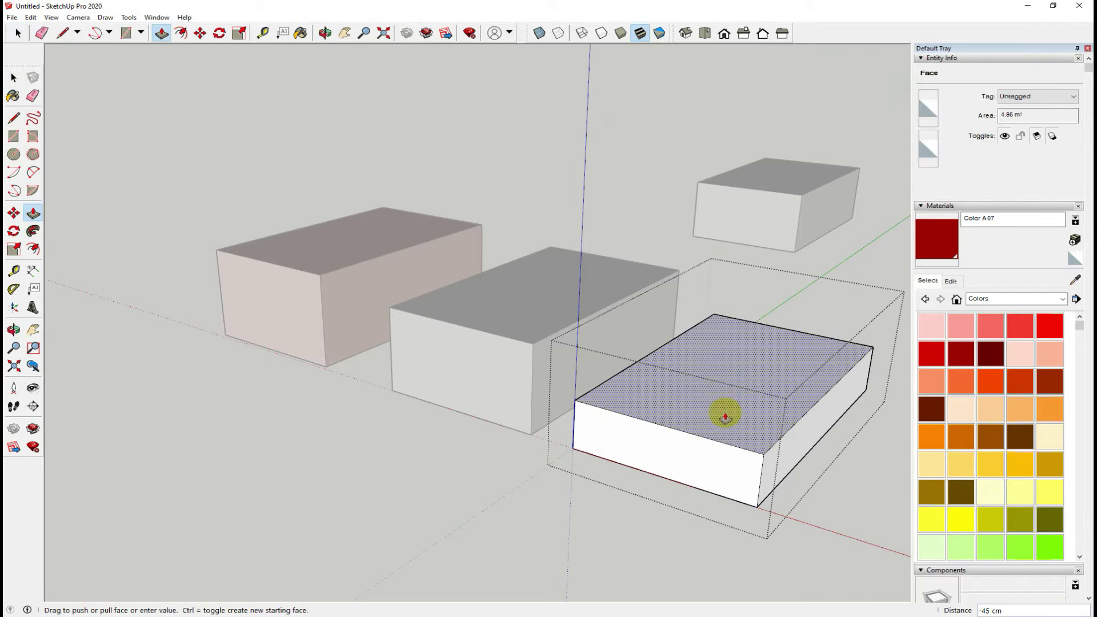
click(717, 423)
click(13, 78)
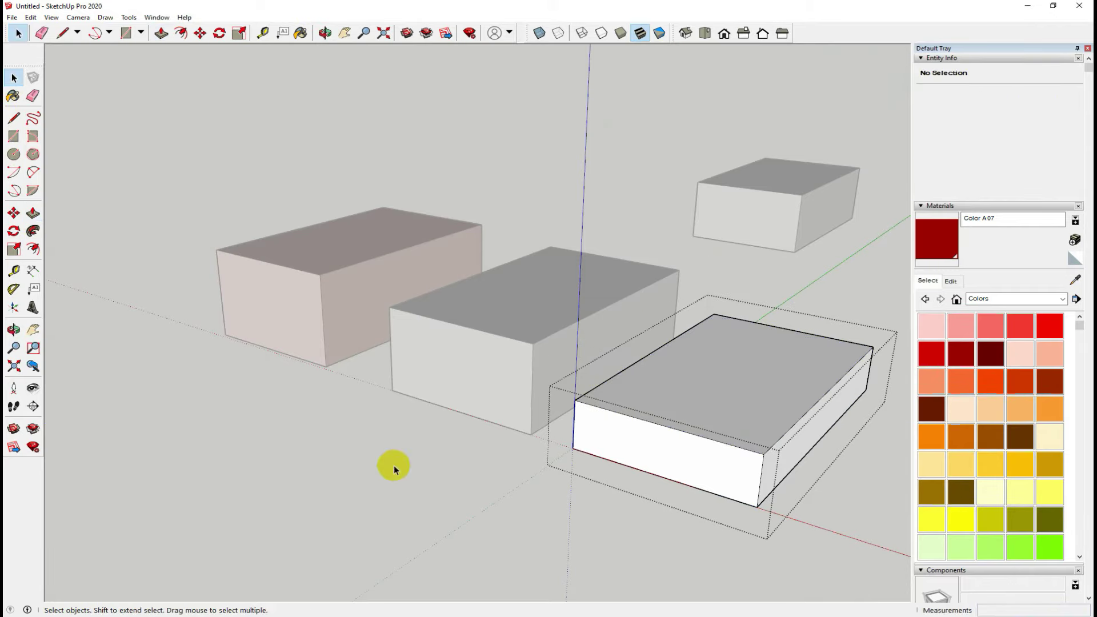
click(403, 496)
mouse_move(491, 424)
middle_down()
mouse_move(671, 404)
mouse_move(613, 427)
middle_up()
click(287, 309)
scroll(304, 320, down, 2)
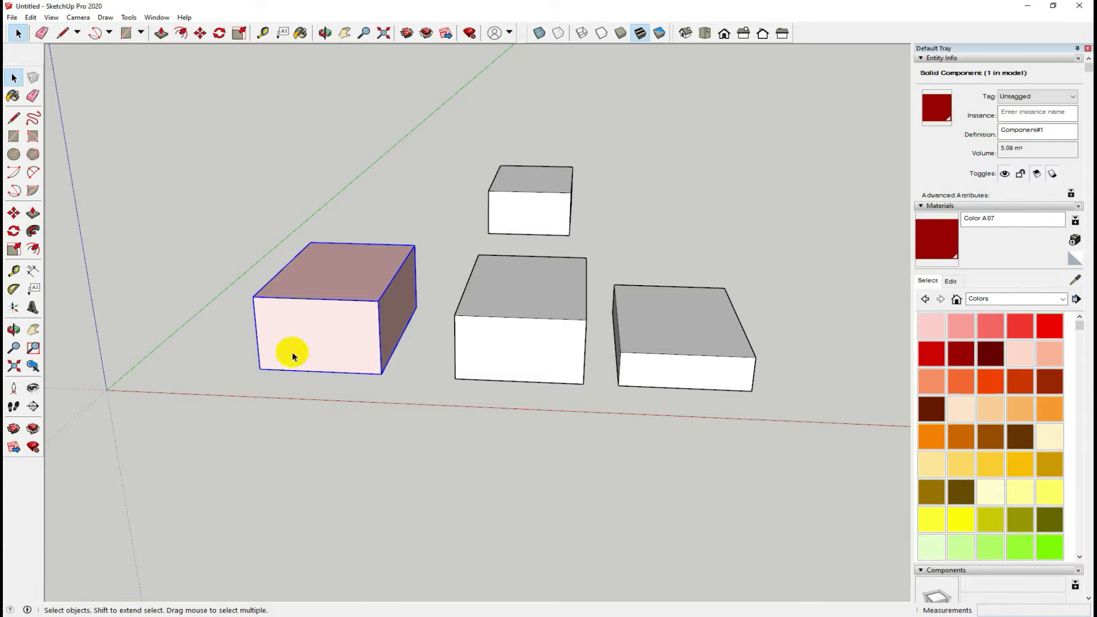
- Copy the pink box to its left and place another copy floating above it
click(14, 213)
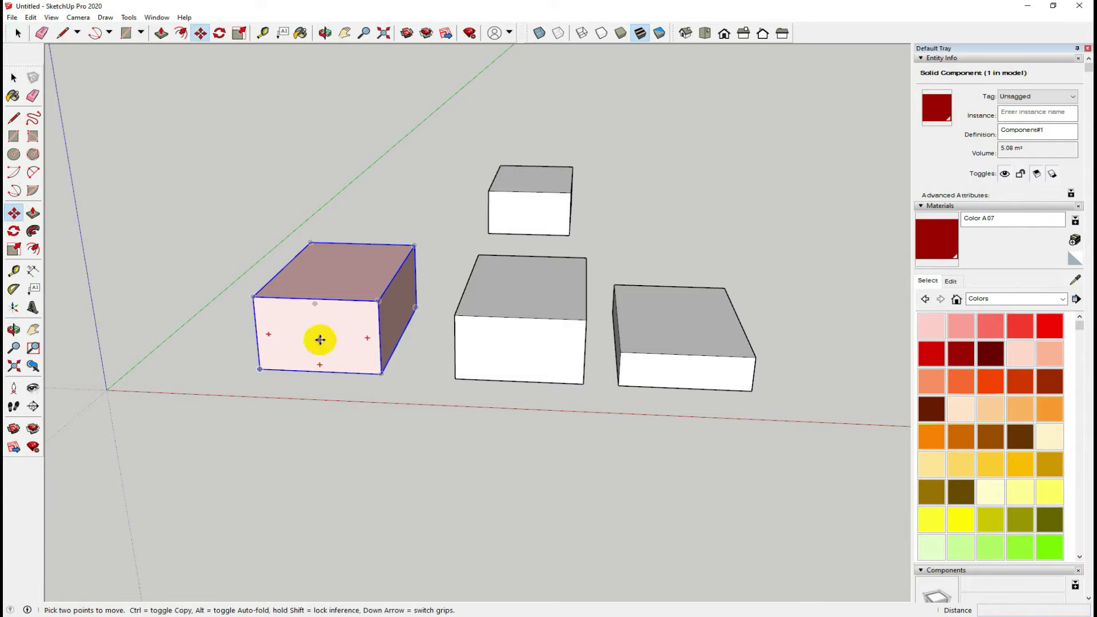
ctrl+click(381, 374)
click(219, 367)
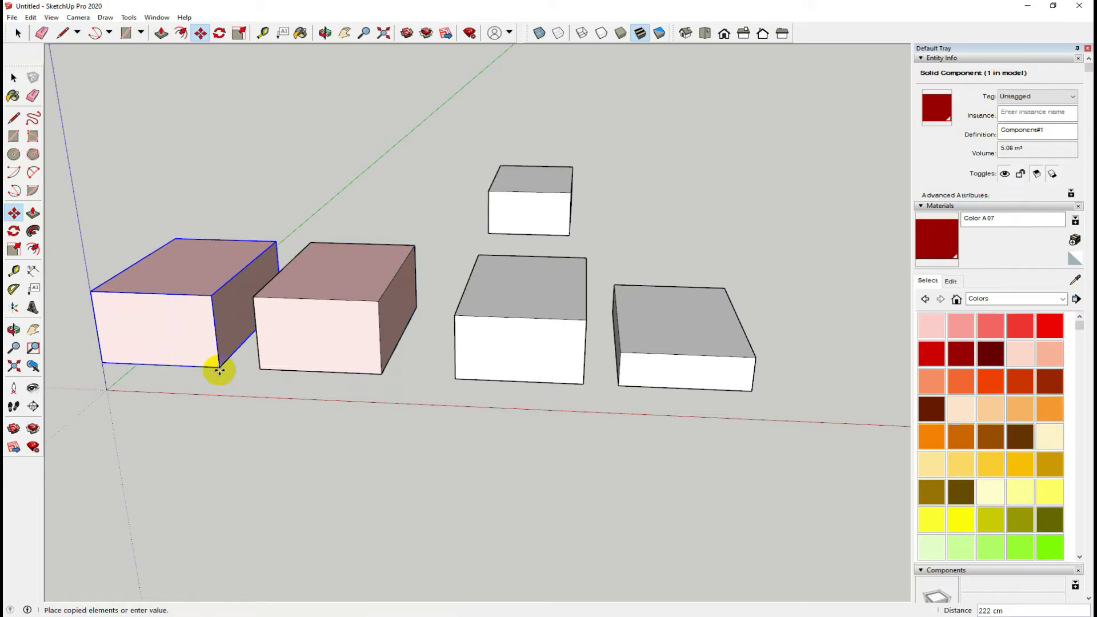
click(219, 367)
key(ctrl)
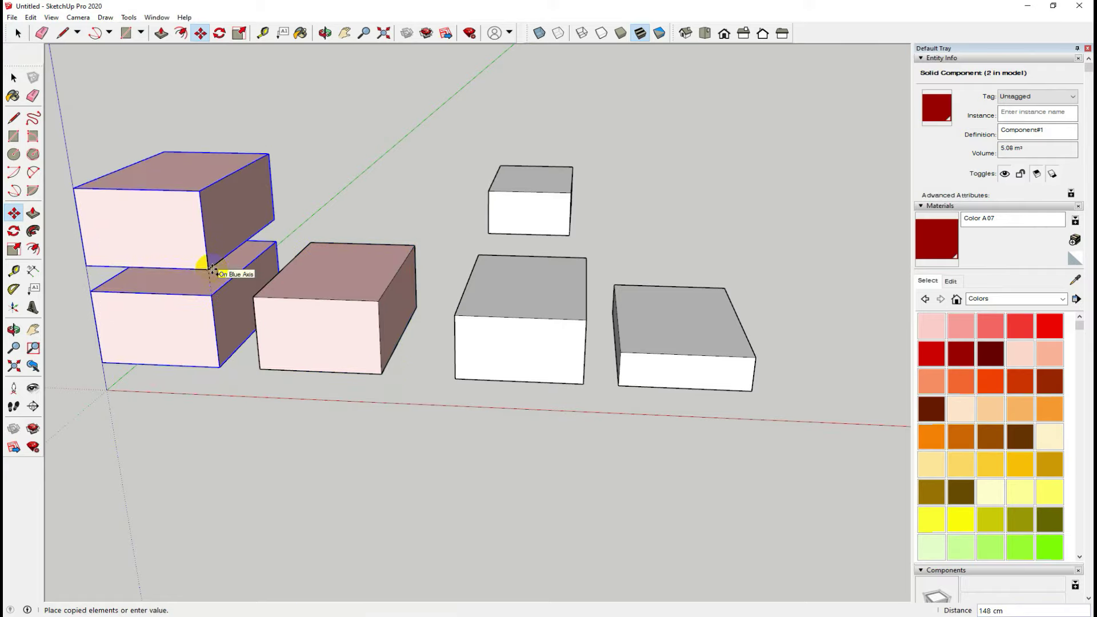
click(213, 262)
click(14, 77)
- Inside the middle pink component, lower the top face 77 cm, flattening all copies
click(347, 295)
double_click(346, 293)
click(33, 213)
click(362, 292)
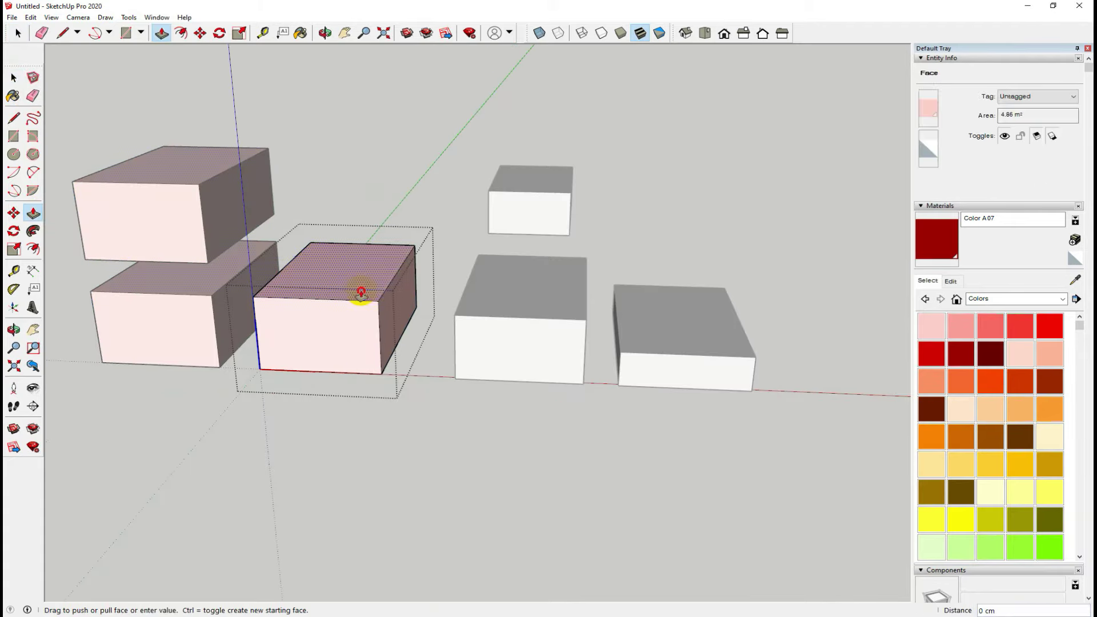
click(369, 342)
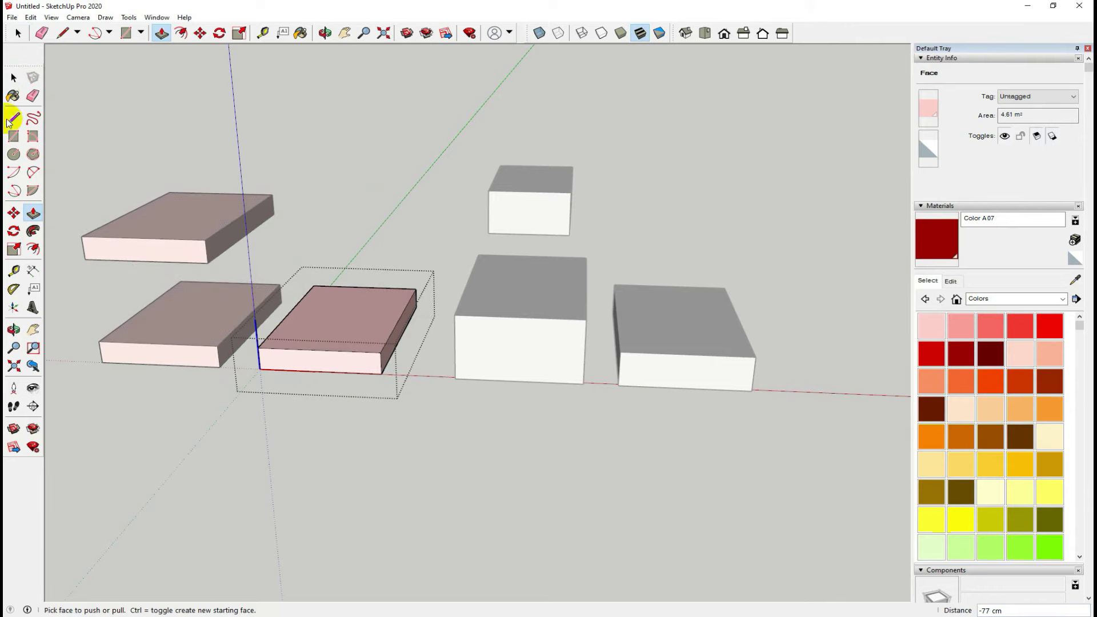
click(14, 78)
click(368, 171)
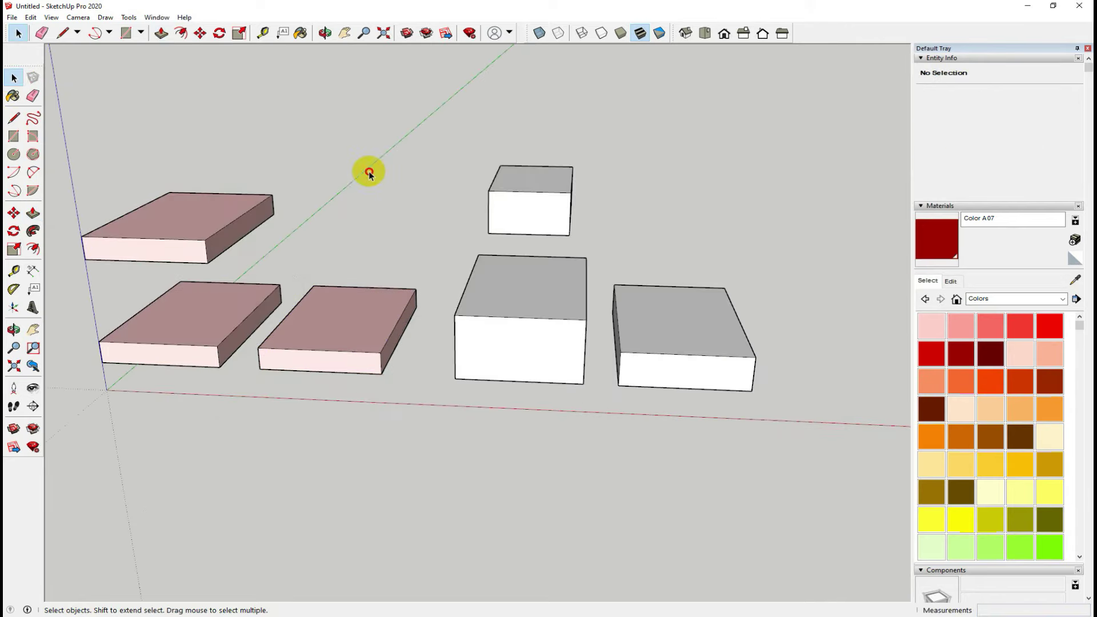
click(367, 332)
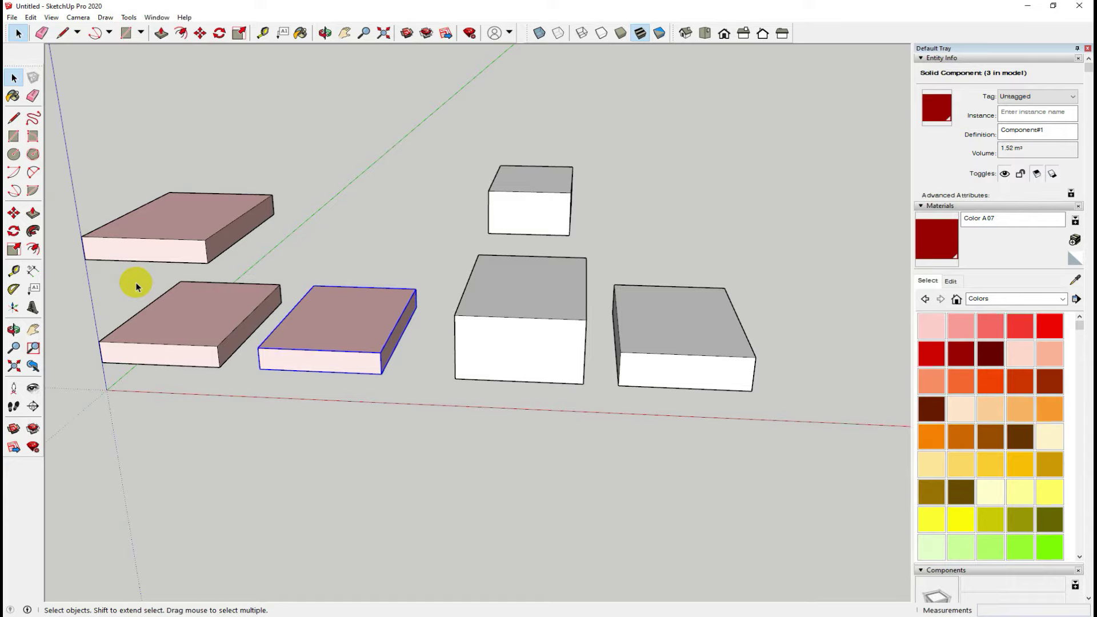
mouse_move(254, 299)
middle_down()
mouse_move(305, 335)
mouse_move(311, 366)
mouse_move(297, 391)
middle_up()
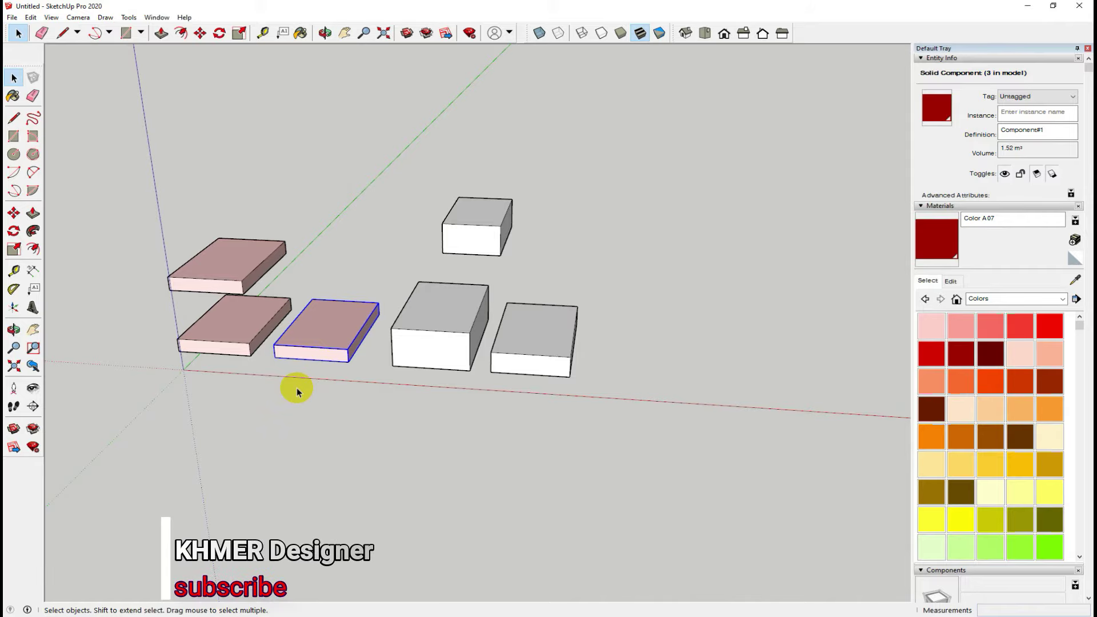
scroll(290, 317, up, 2)
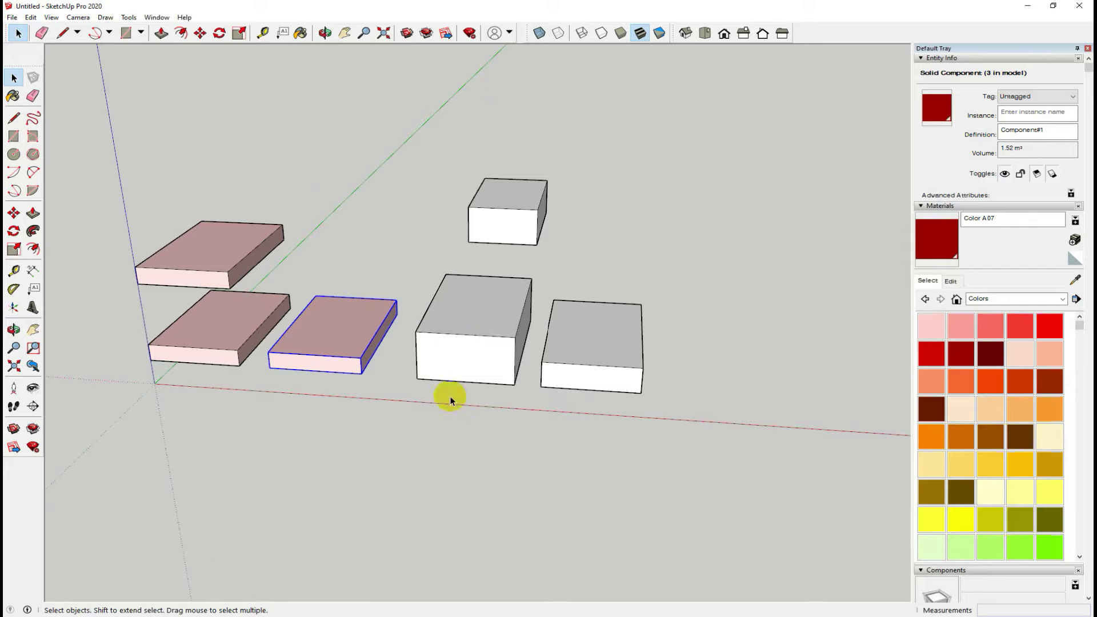
click(359, 406)
click(314, 334)
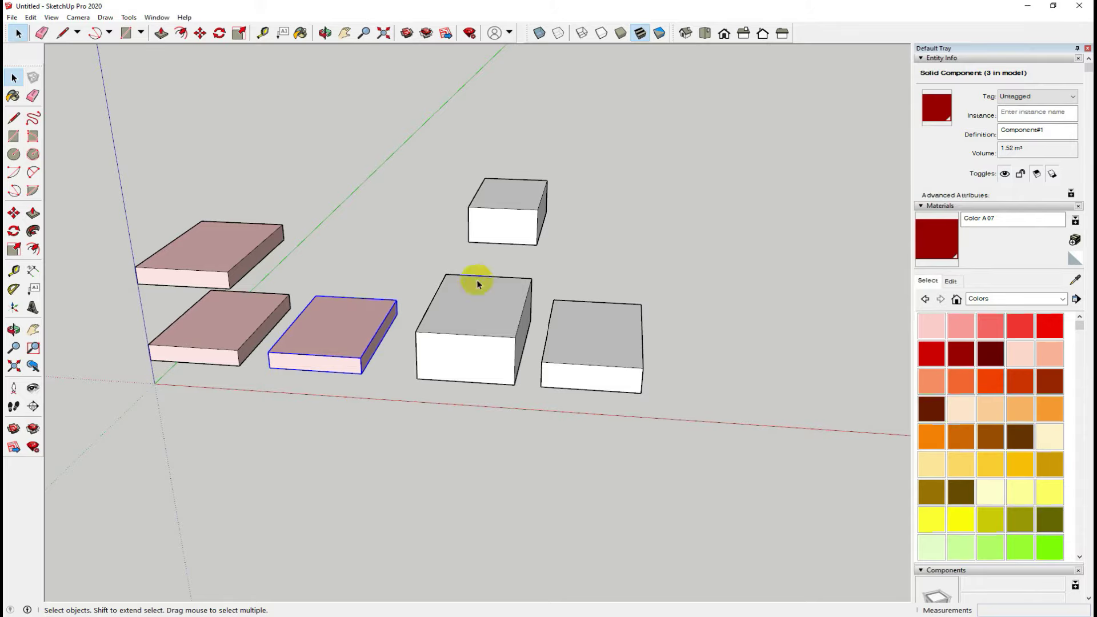
mouse_move(329, 377)
middle_down()
mouse_move(362, 323)
mouse_move(229, 322)
middle_up()
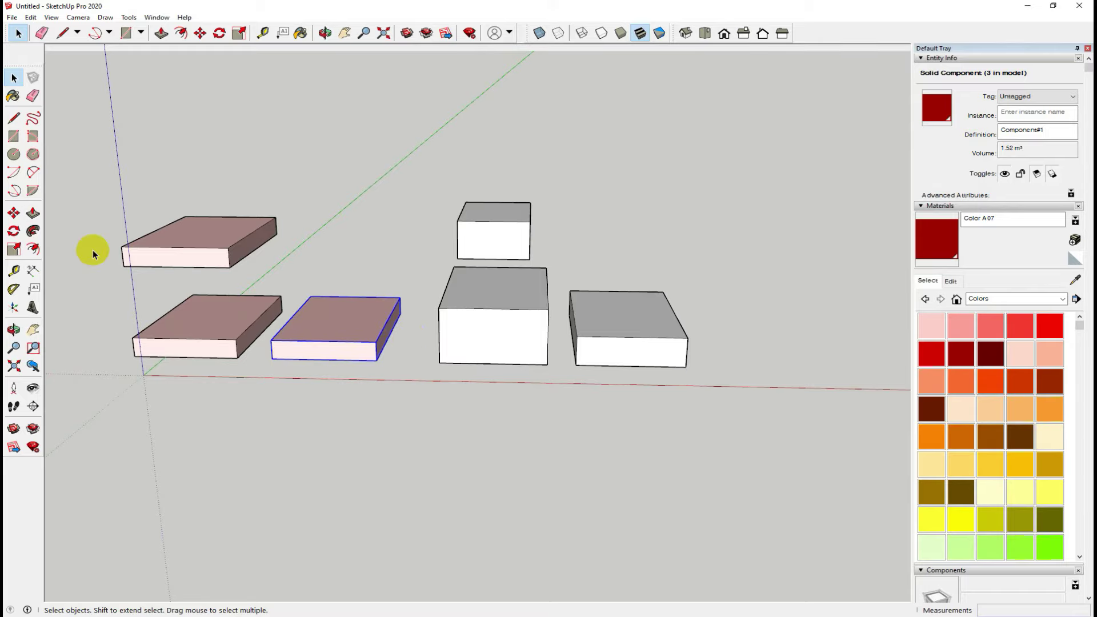
- Push a slab component's end face in 59 cm so all three pink slabs shorten
click(326, 355)
double_click(325, 355)
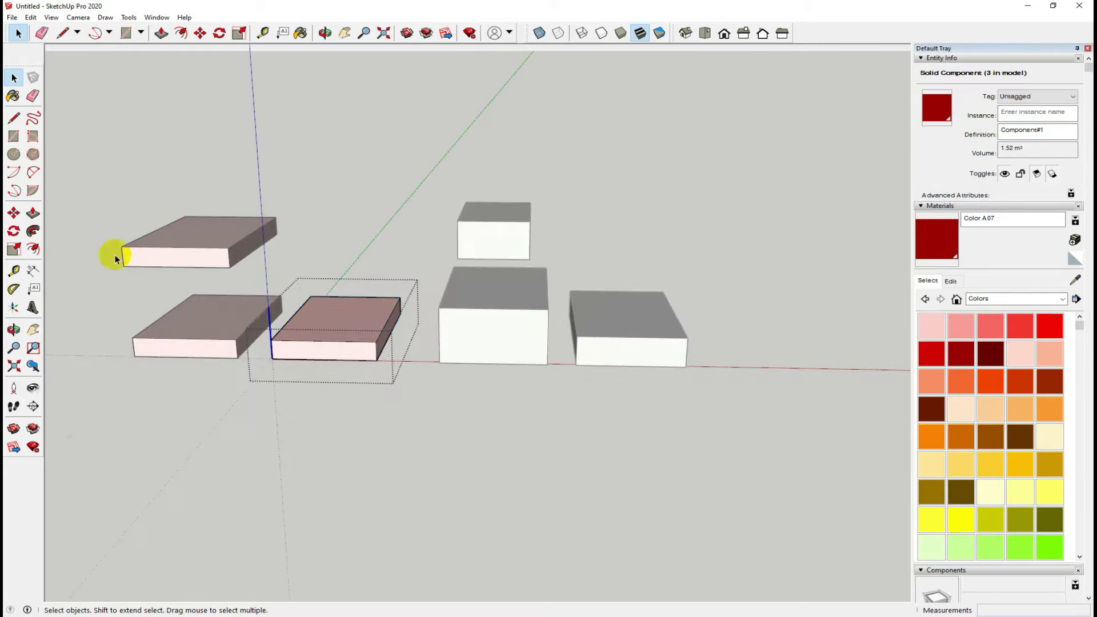
click(33, 213)
drag(393, 336, 353, 336)
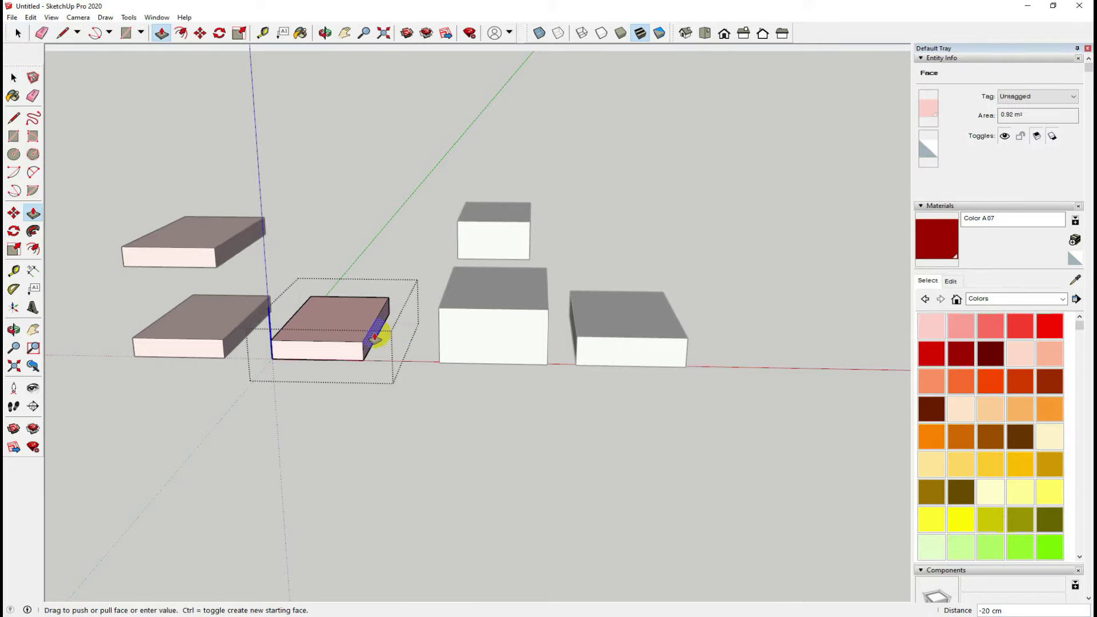
click(13, 77)
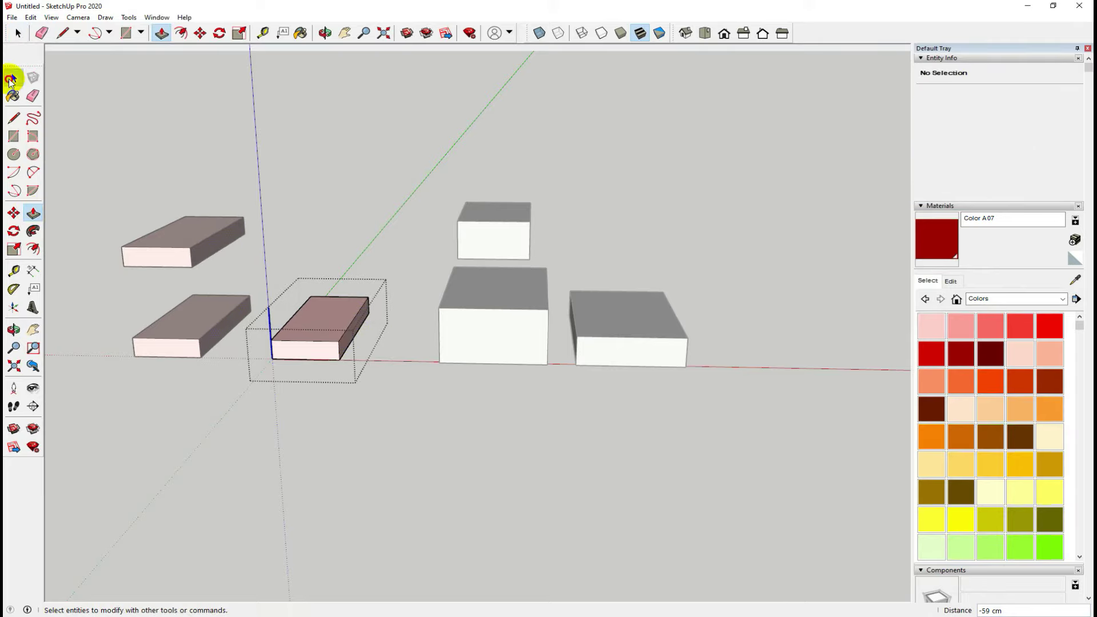
click(314, 200)
middle_drag(330, 312, 355, 343)
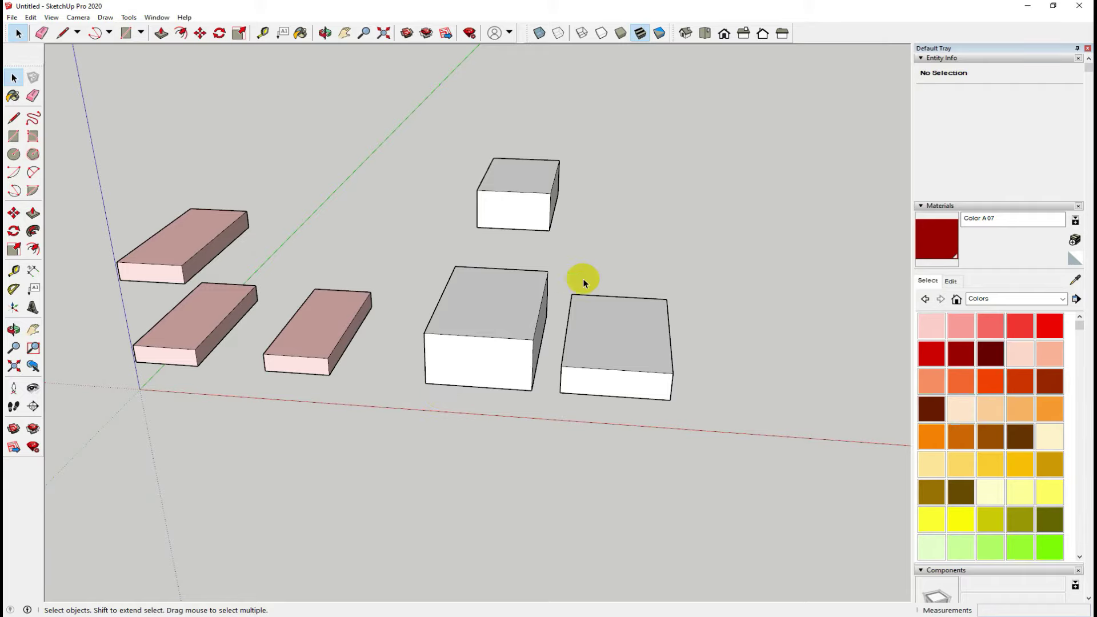
scroll(359, 382, down, 2)
scroll(359, 382, down, 2)
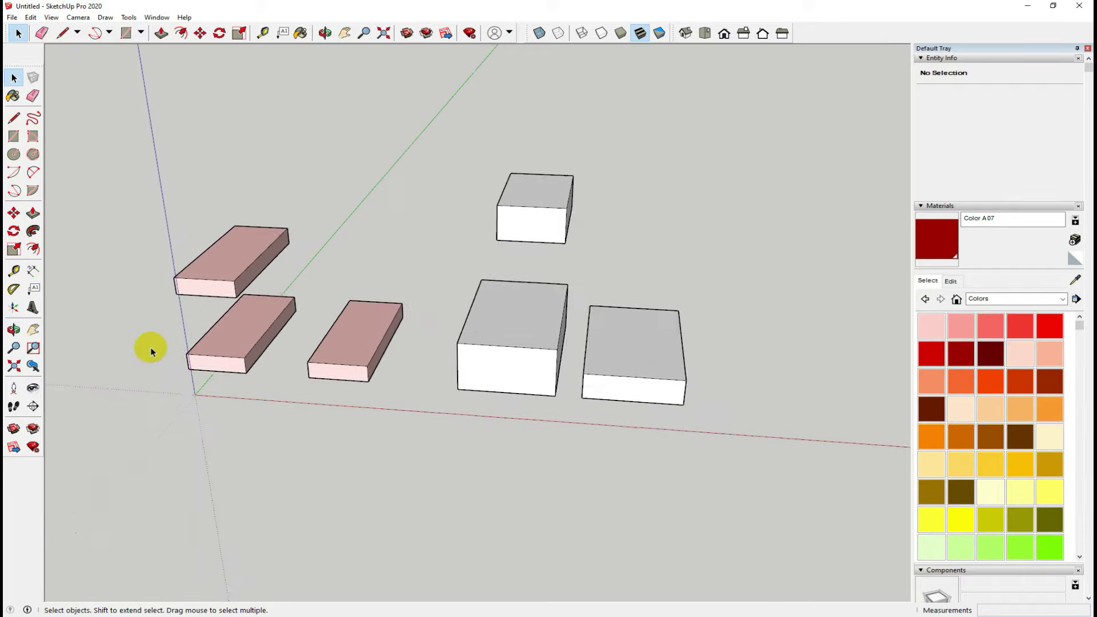
scroll(150, 347, up, 5)
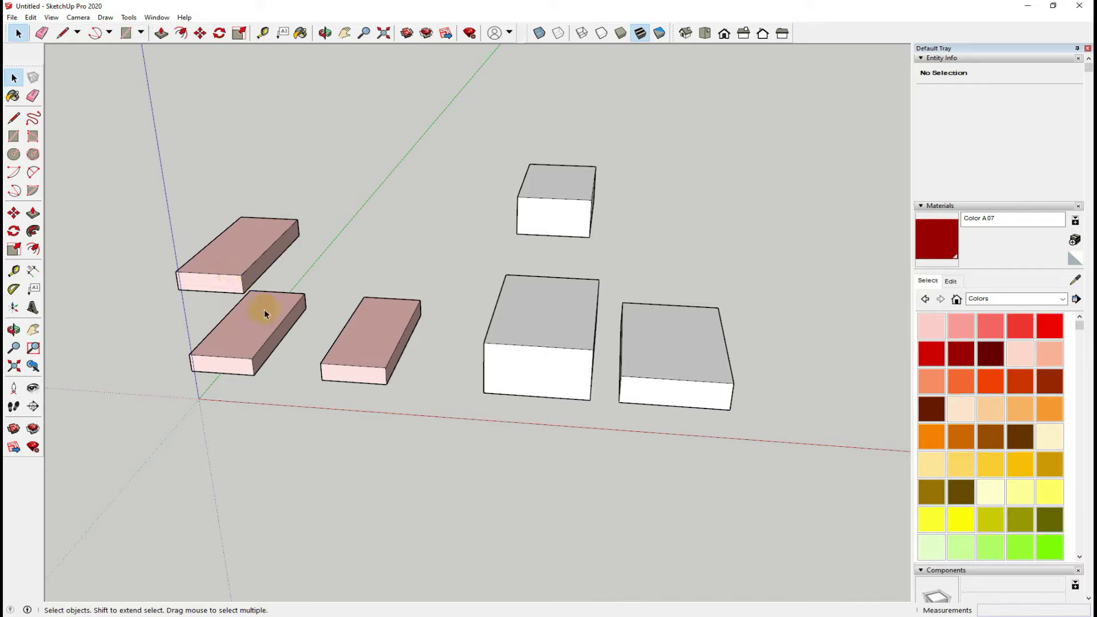
drag(425, 425, 206, 417)
click(272, 402)
click(217, 267)
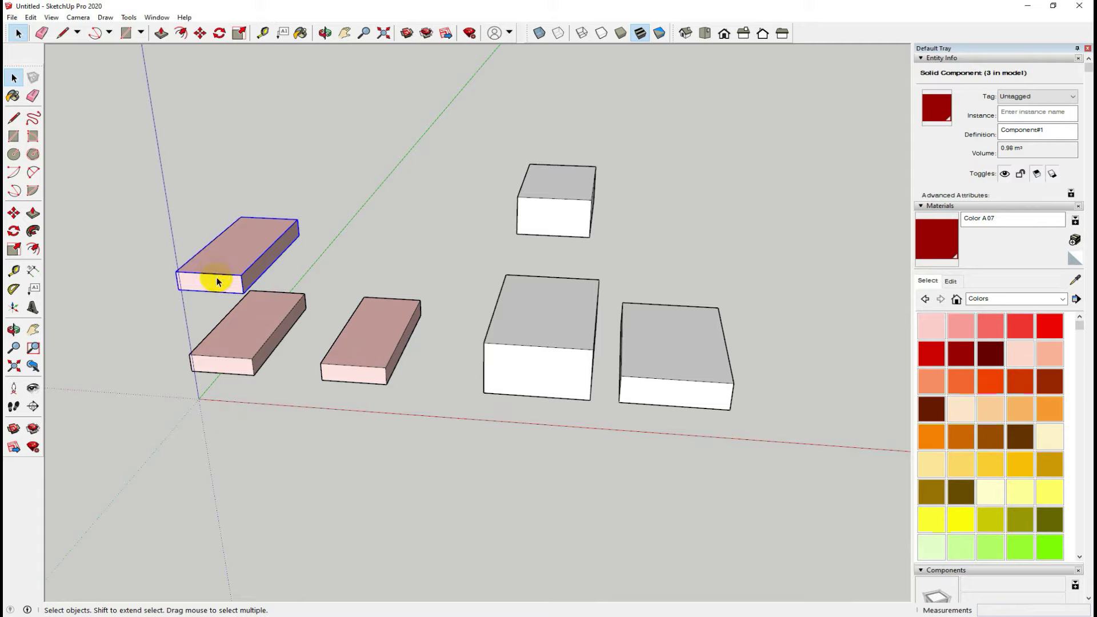
click(169, 320)
middle_drag(170, 320, 238, 291)
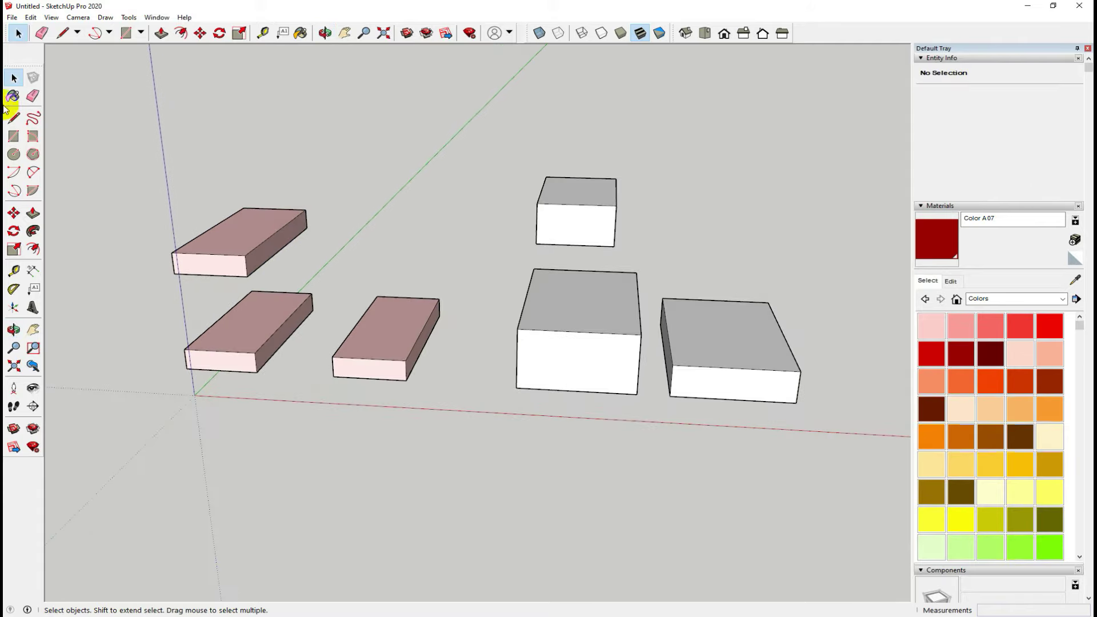
click(234, 263)
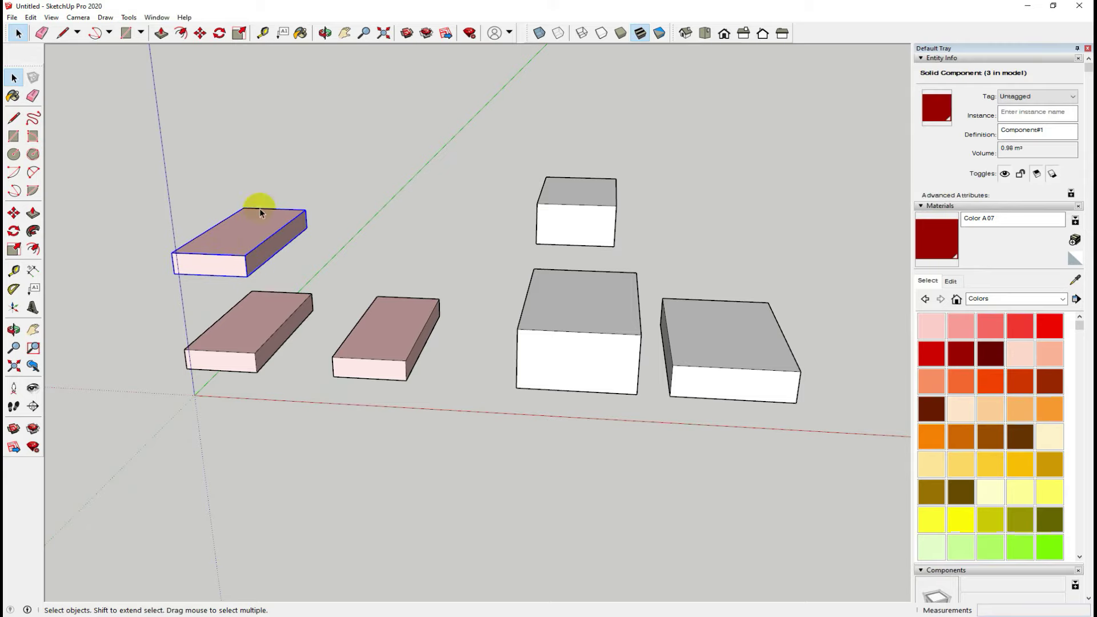
scroll(464, 326, down, 2)
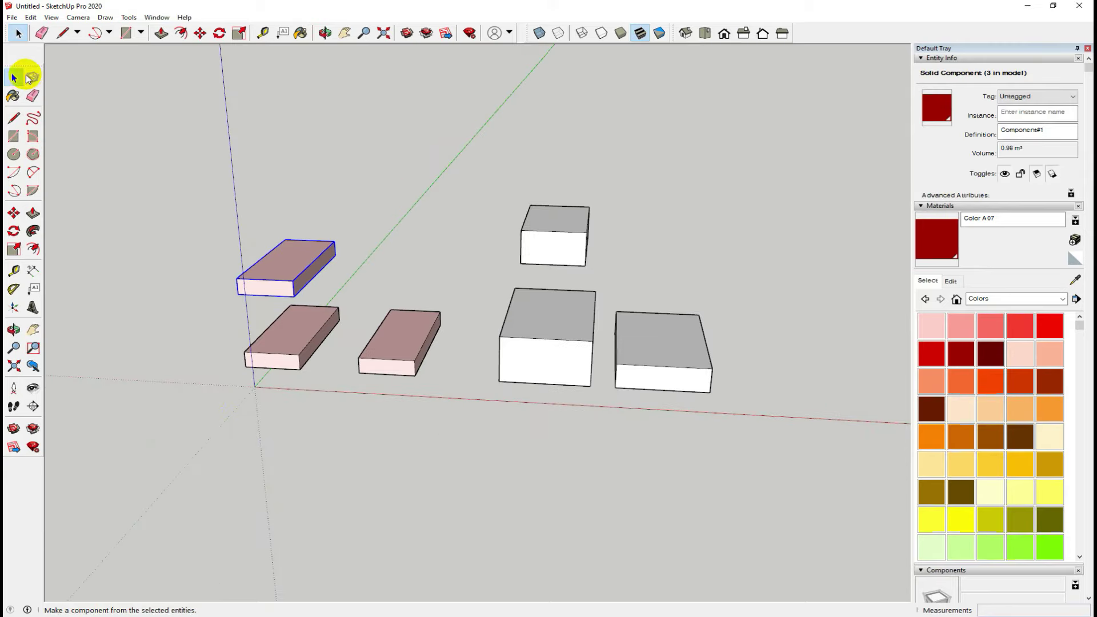
- Draw a new rectangle on the ground and raise it into an 88 cm box
click(14, 136)
click(277, 520)
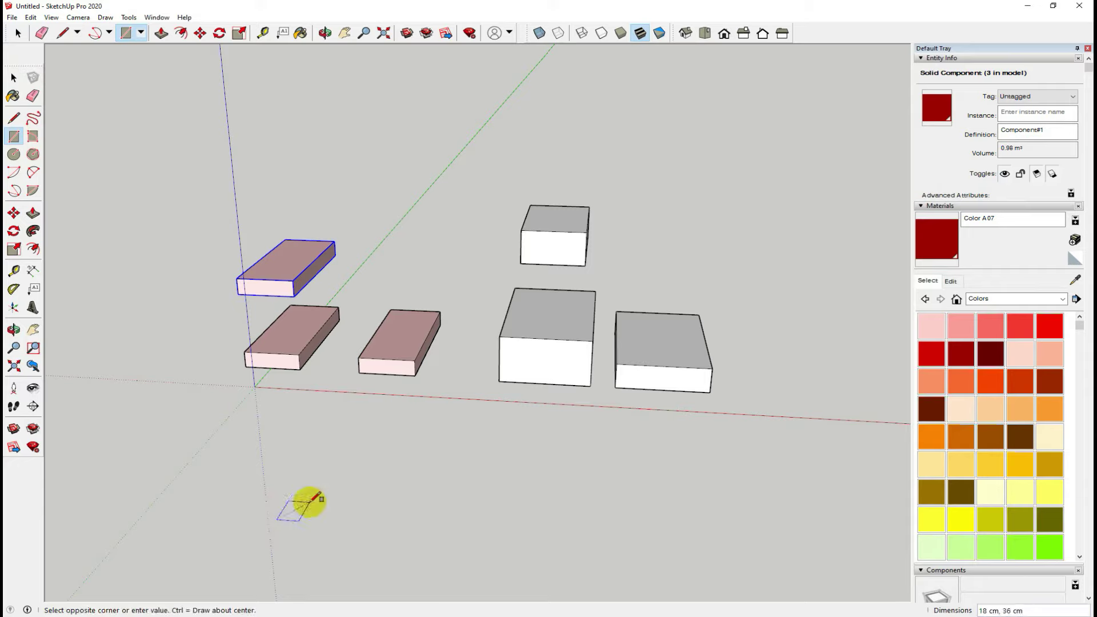
click(437, 436)
click(33, 214)
click(343, 473)
click(343, 423)
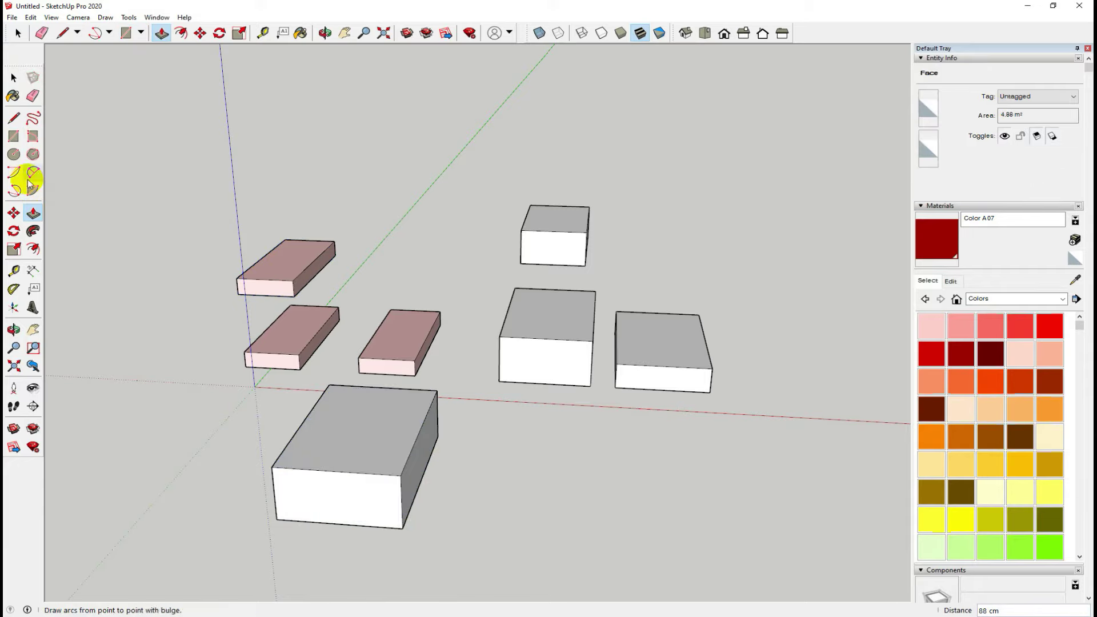
click(13, 78)
- Window-select every box in the scene and delete them all
triple_click(331, 437)
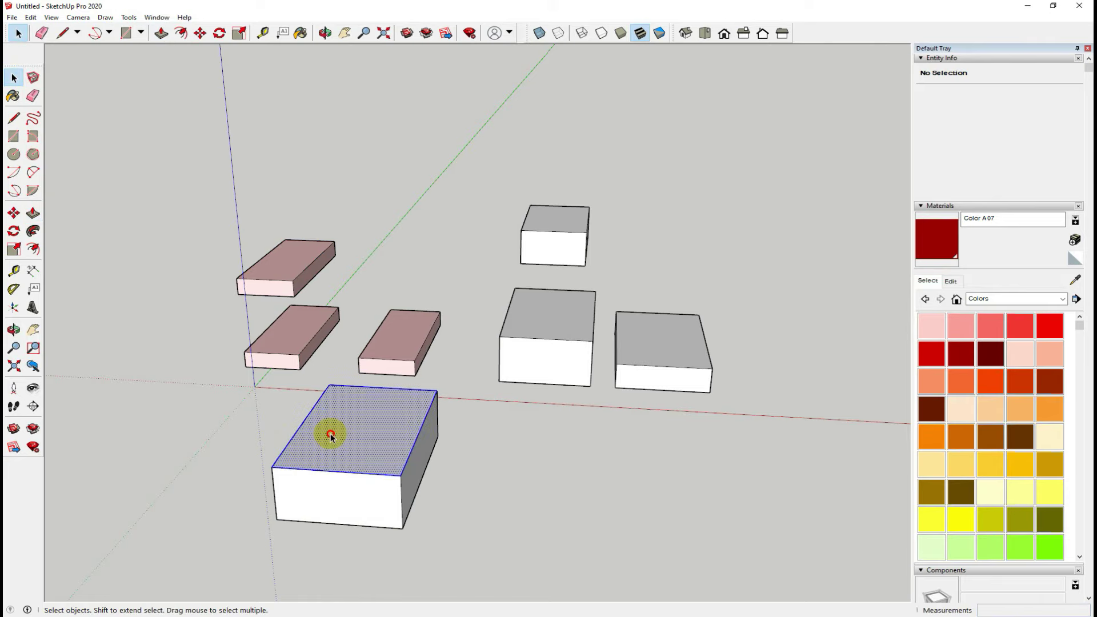
click(534, 482)
mouse_move(534, 482)
middle_down()
mouse_move(392, 465)
mouse_move(341, 447)
middle_up()
triple_click(340, 446)
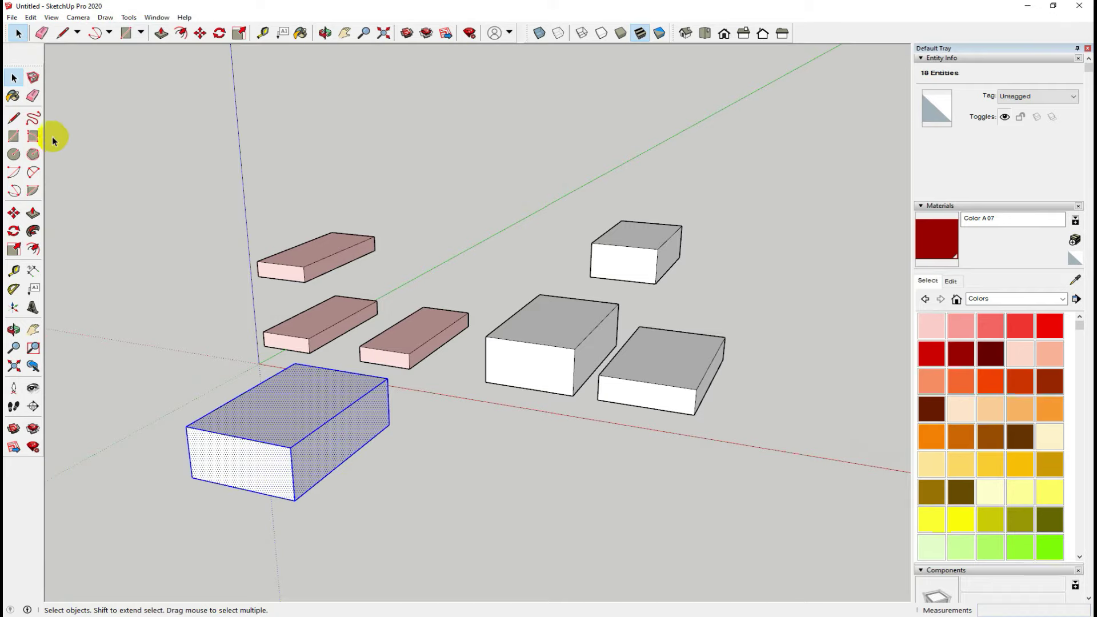
click(147, 313)
drag(162, 167, 773, 540)
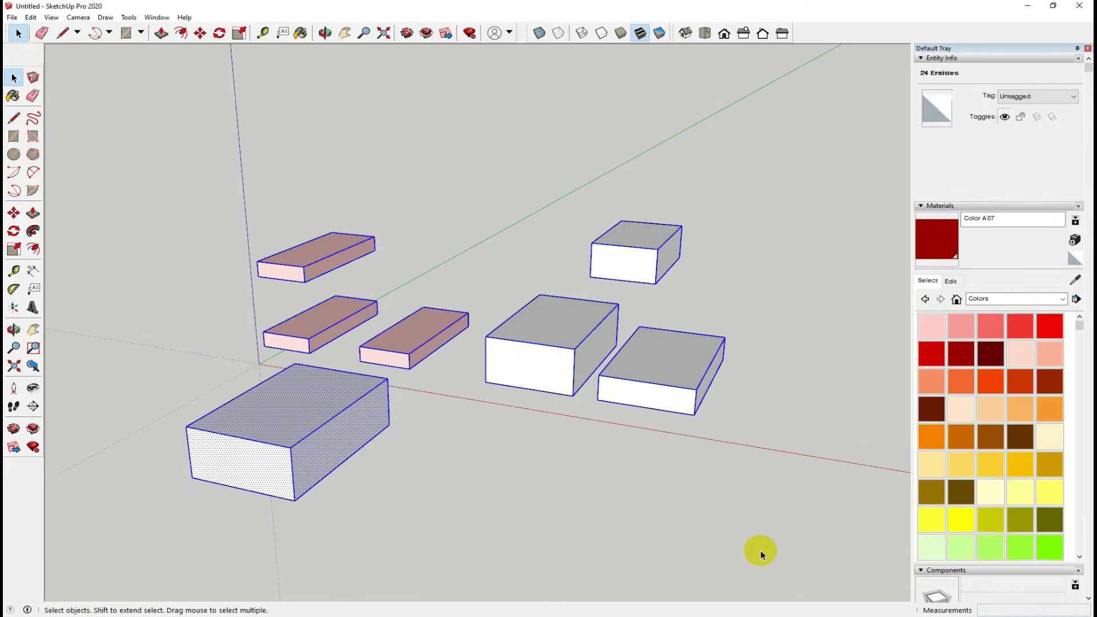
key(Delete)
scroll(469, 301, up, 2)
scroll(469, 311, up, 1)
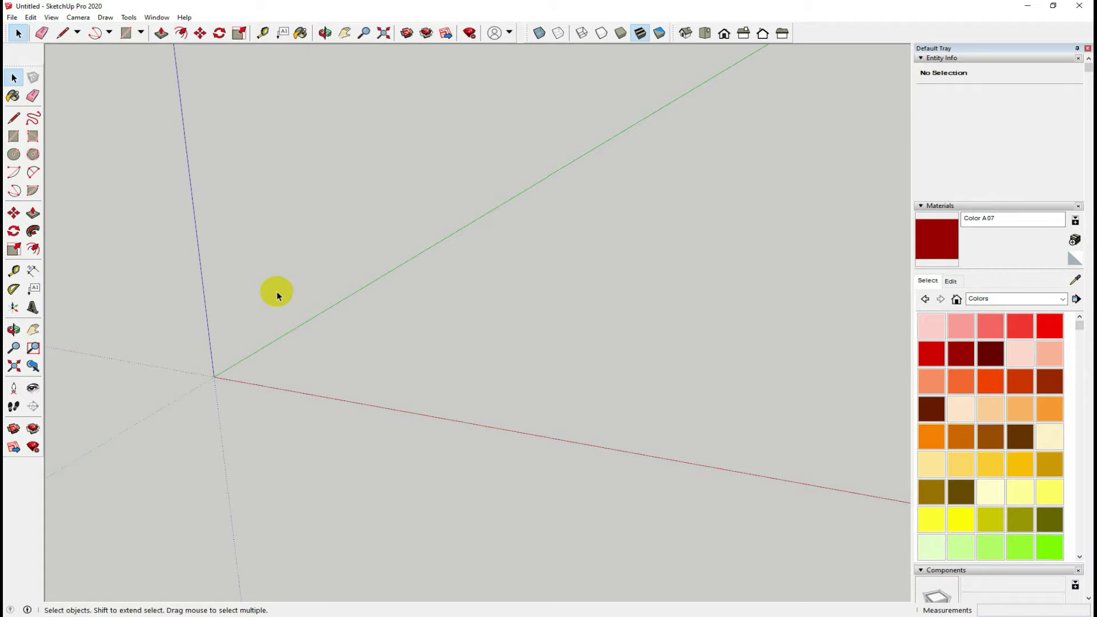
- Draw a 232 × 375 cm rectangle on the ground, leaving it as a flat 8.71 m² face
click(14, 136)
click(337, 376)
click(548, 320)
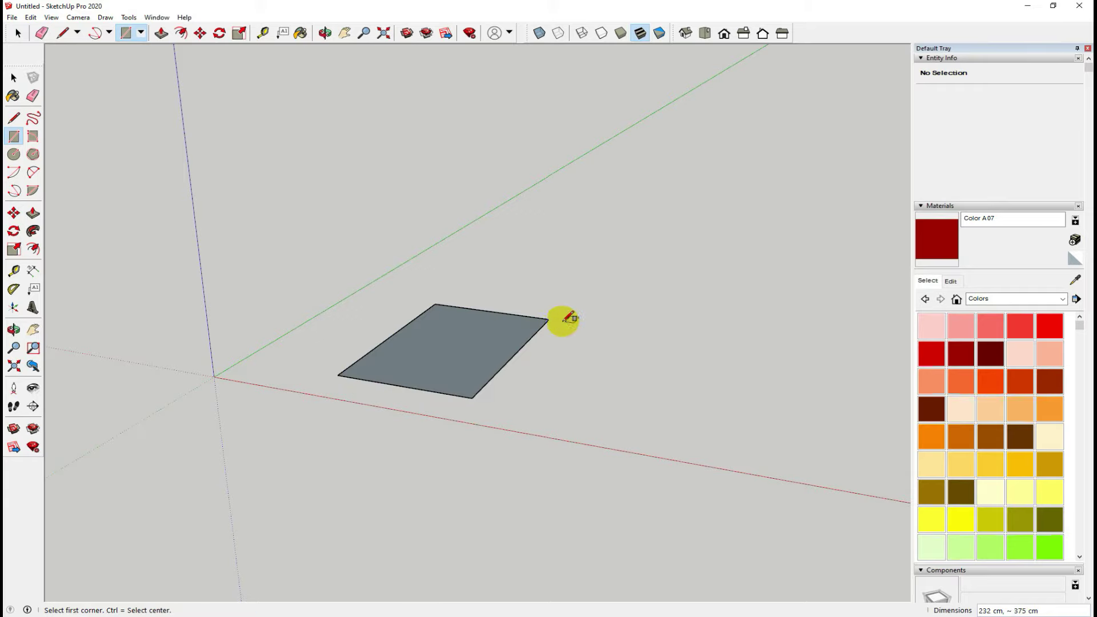
click(34, 214)
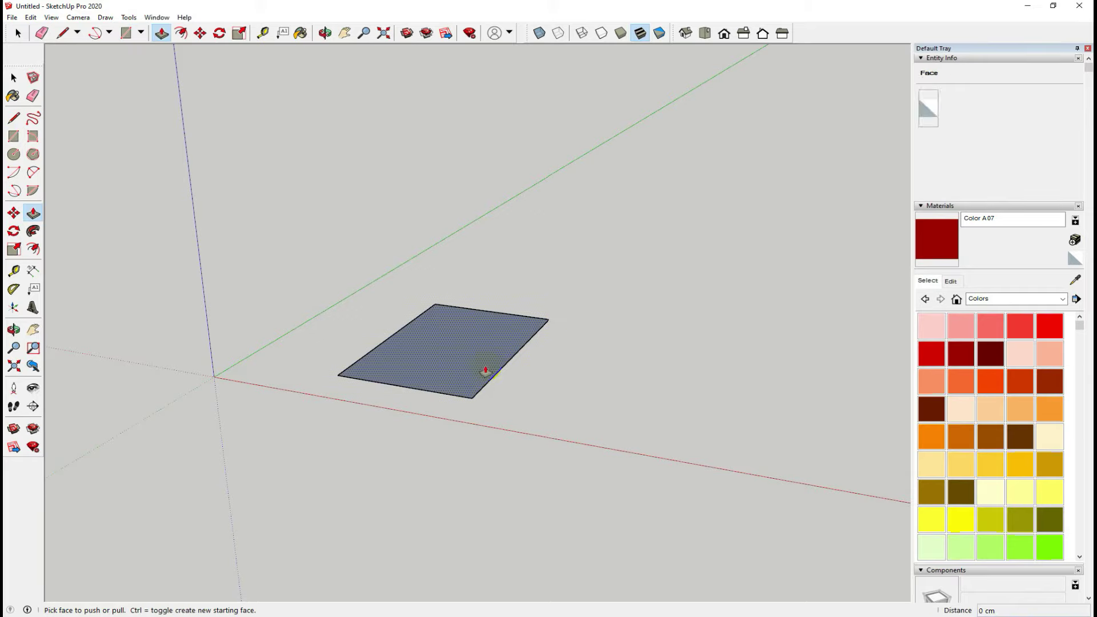
click(443, 360)
drag(440, 284, 434, 312)
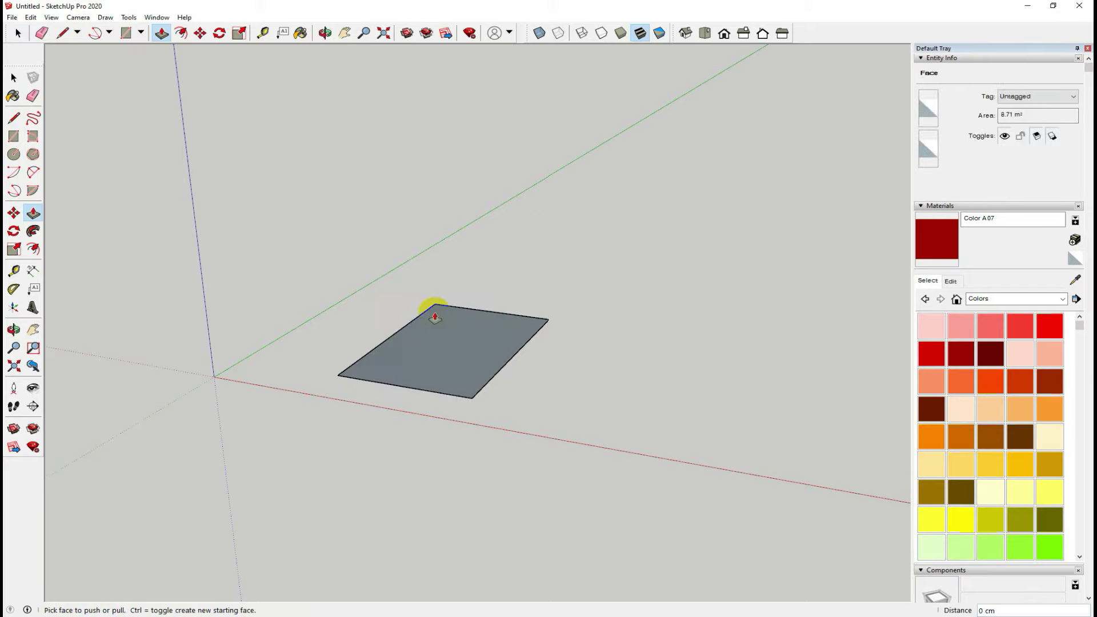
scroll(433, 326, up, 2)
scroll(432, 331, up, 2)
click(33, 96)
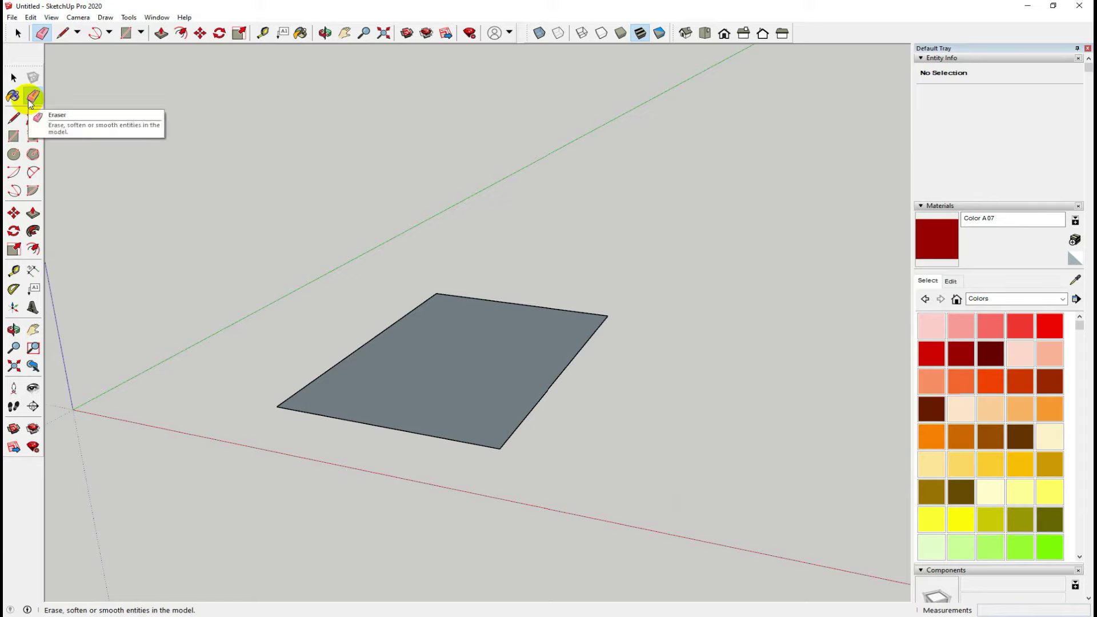
- Trial-erase the rectangle's bottom, left and side edges, undoing each attempt to keep the face
click(382, 426)
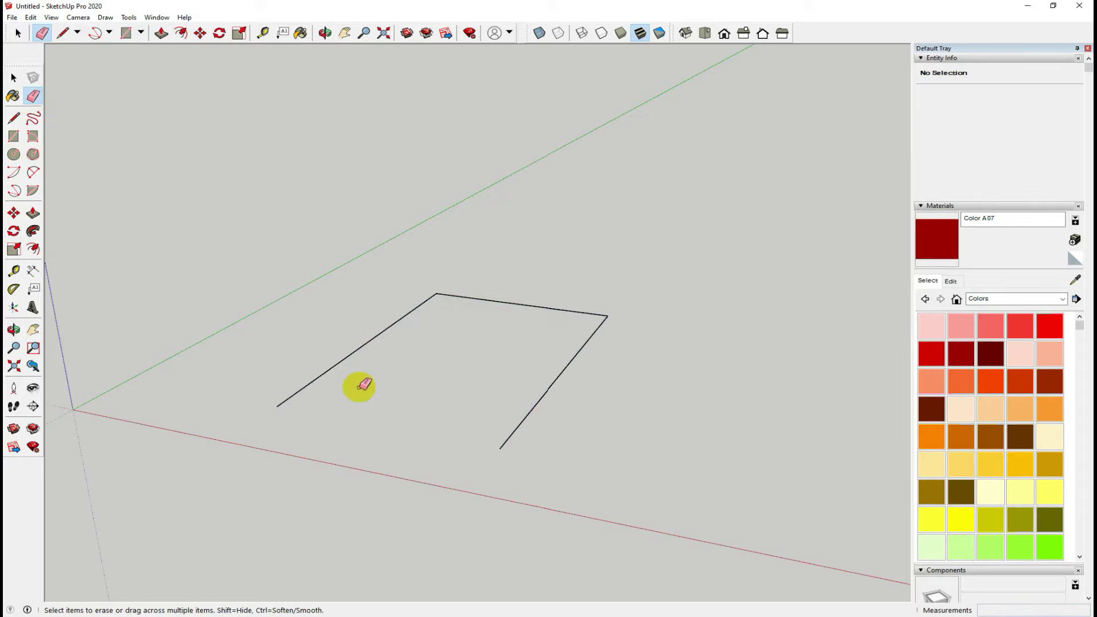
click(342, 360)
key(ctrl+z)
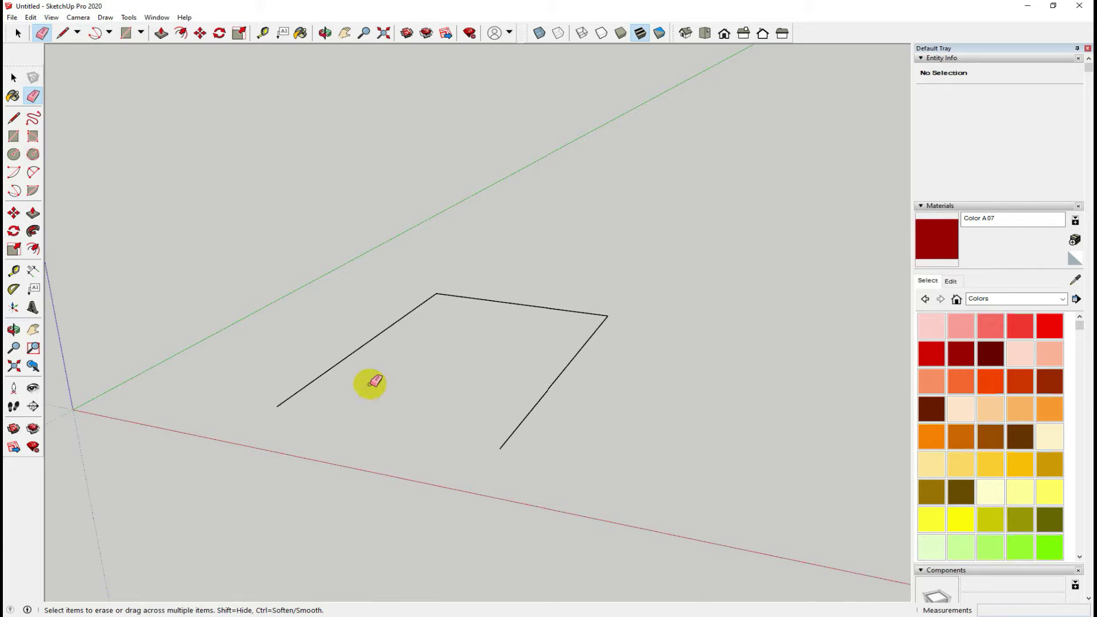
key(ctrl+z)
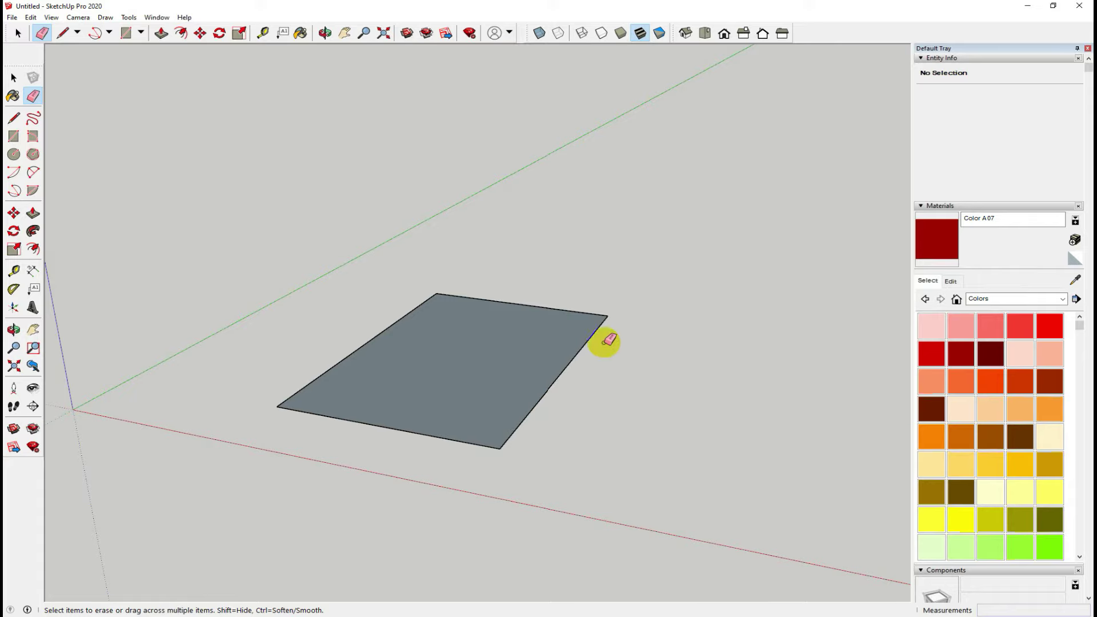
mouse_move(582, 393)
mouse_down()
mouse_move(329, 311)
mouse_move(303, 332)
mouse_up()
mouse_move(518, 303)
mouse_down()
mouse_move(555, 279)
mouse_move(332, 481)
mouse_up()
key(ctrl+z)
key(ctrl+z)
key(ctrl+z)
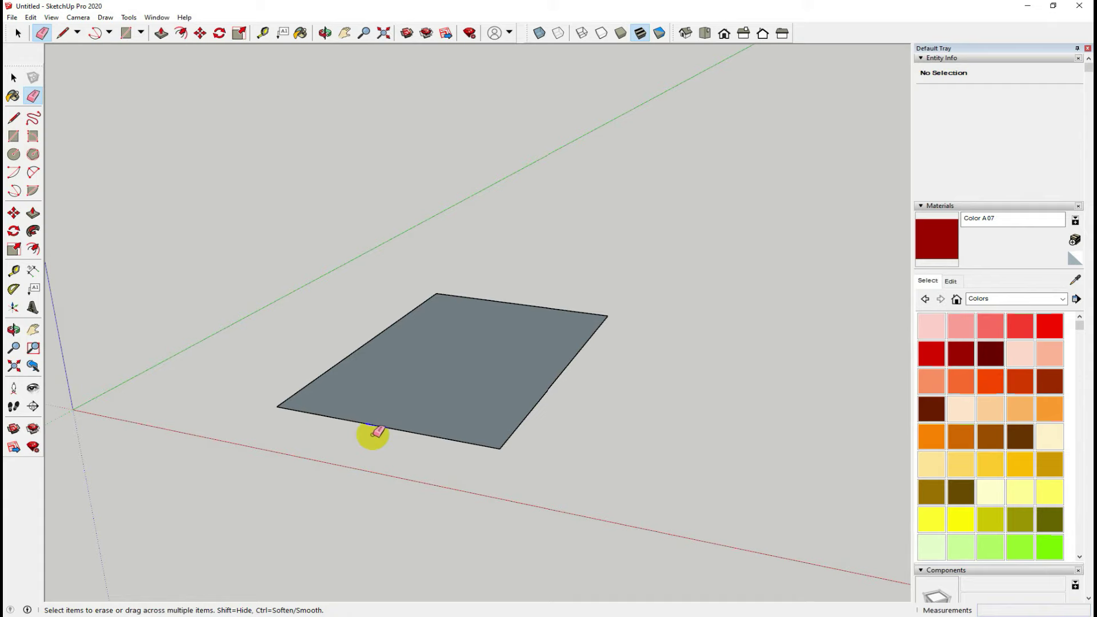
- Select the rectangle, then test-erase its right and left edges, undoing the right-edge erasure
click(12, 77)
drag(215, 211, 686, 503)
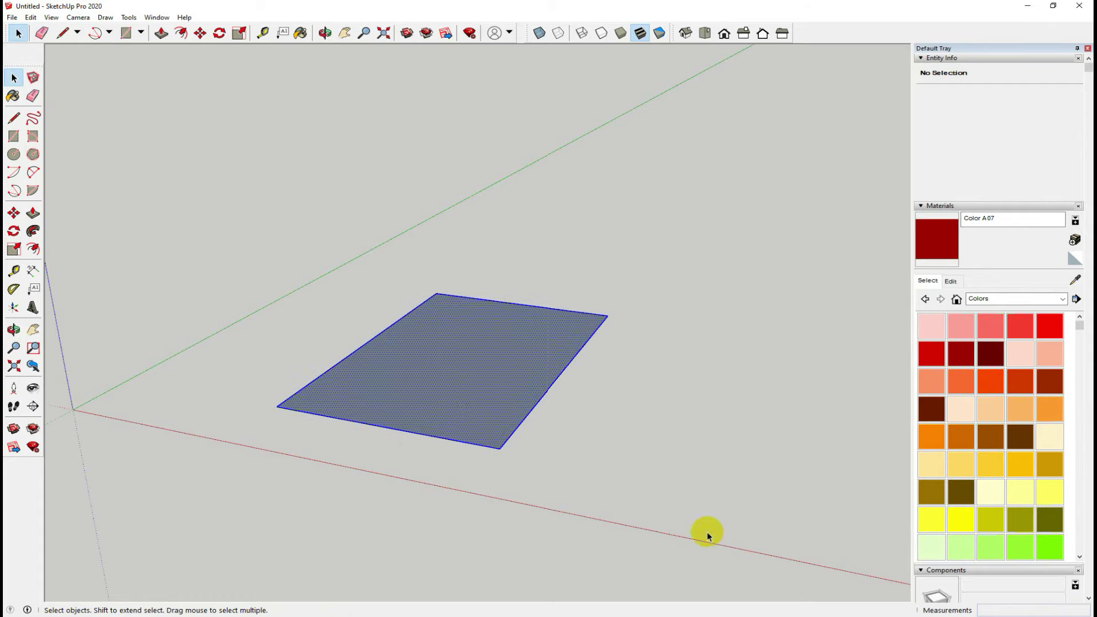
click(32, 96)
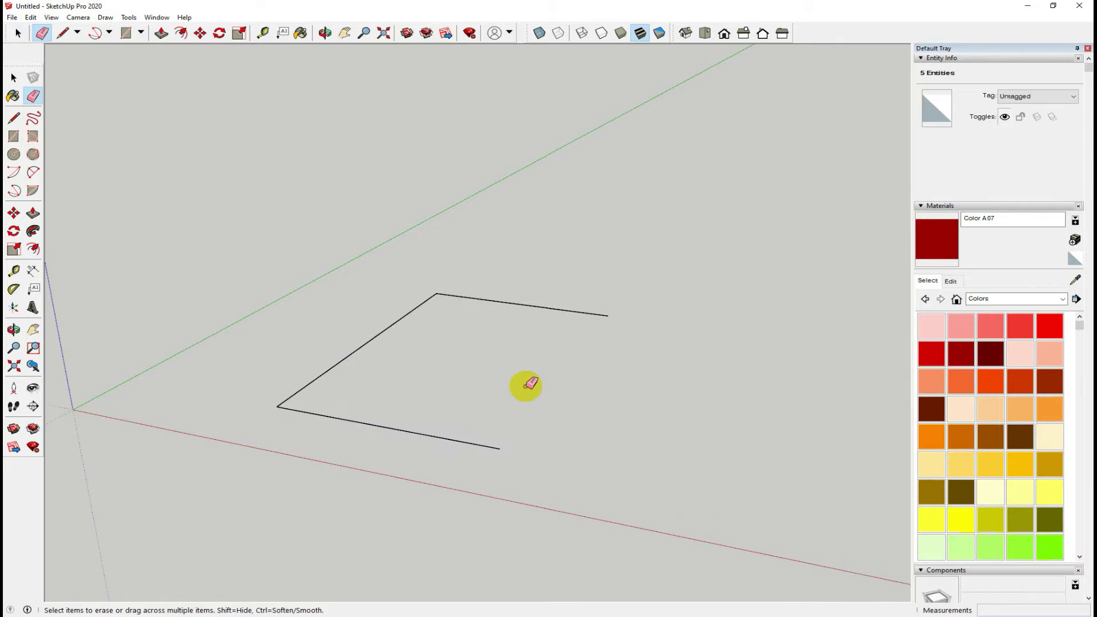
click(552, 385)
key(ctrl+z)
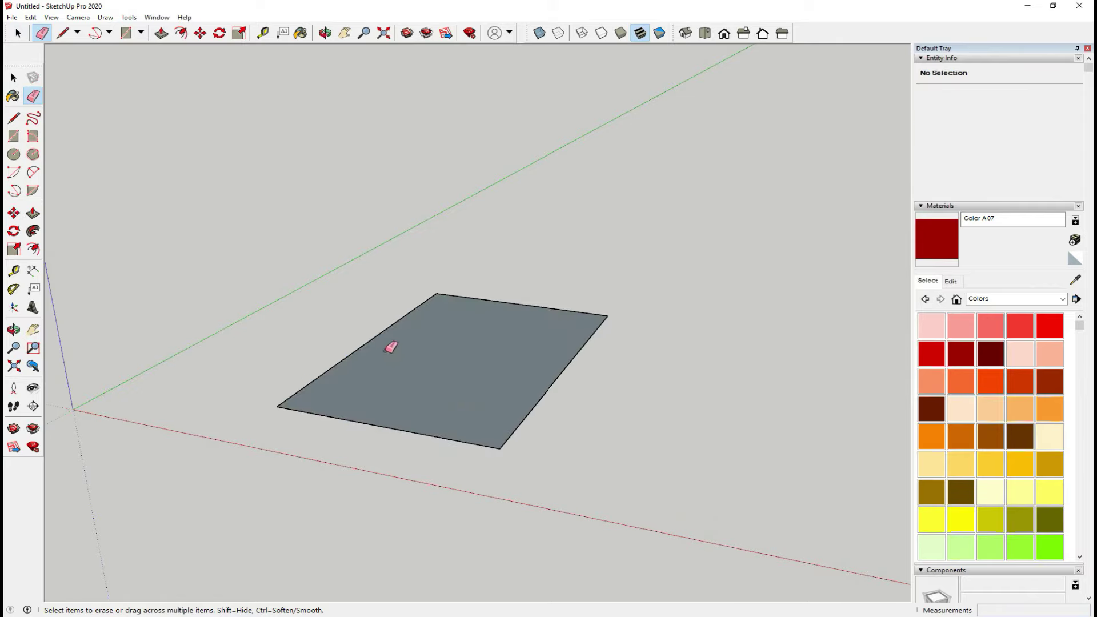
click(364, 340)
click(544, 395)
key(ctrl+z)
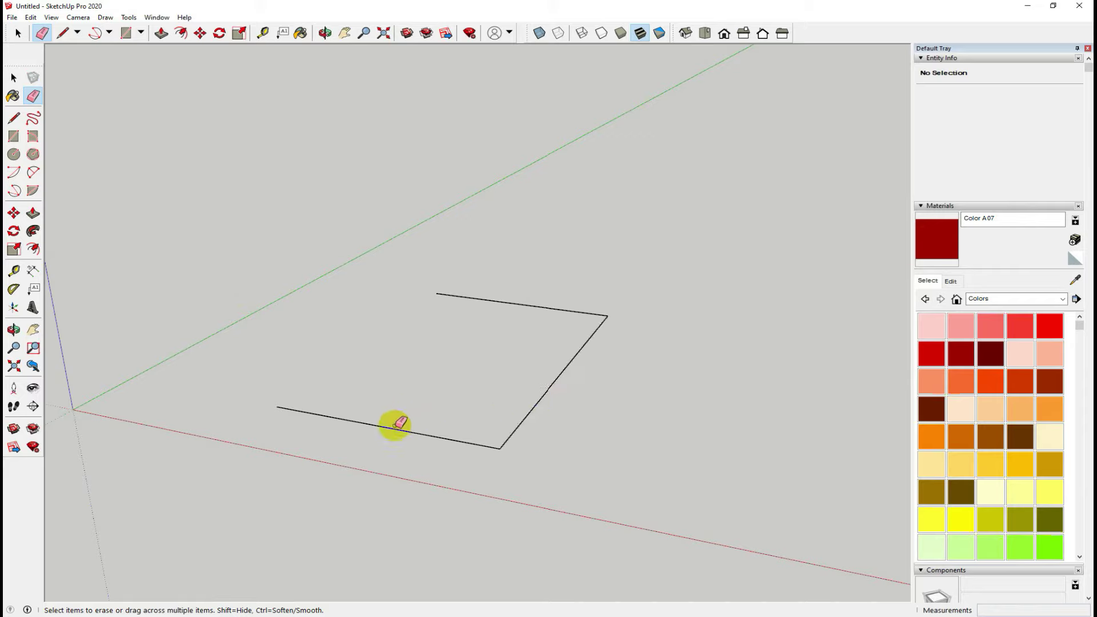
- Try erasing the bottom, right and top lines together, then undo back to the full rectangle
click(445, 423)
drag(564, 394, 522, 282)
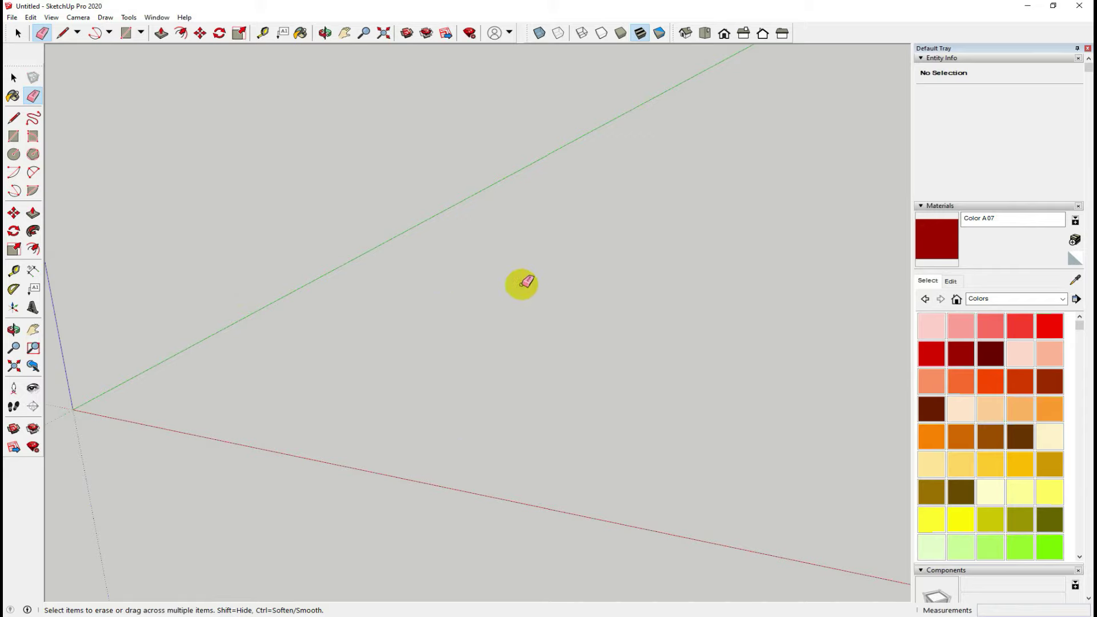
key(ctrl+z)
key(ctrl+z)
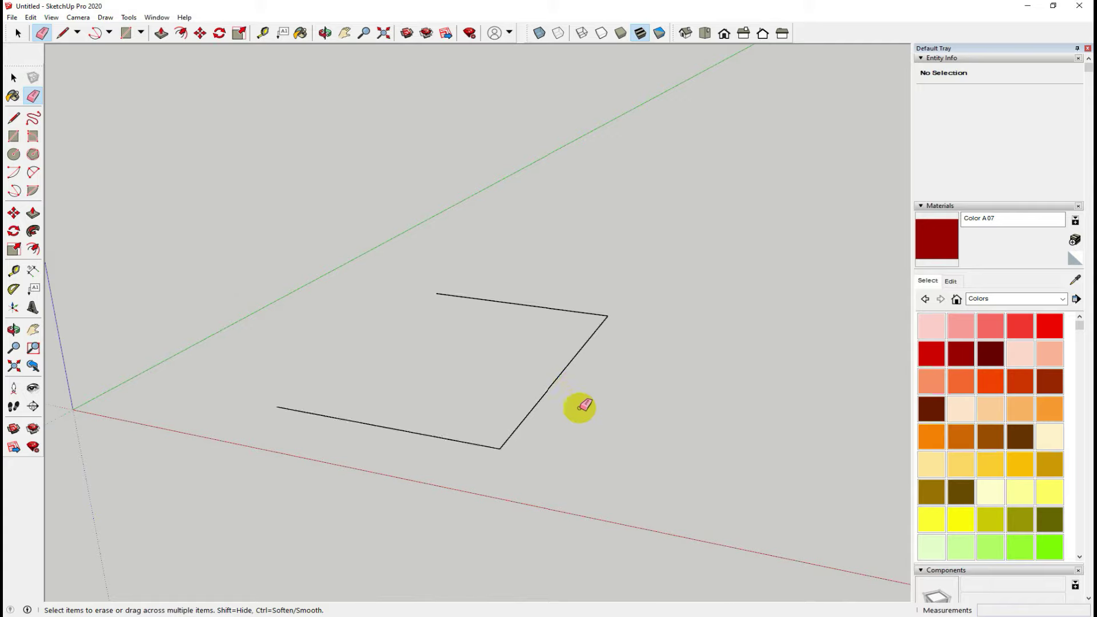
drag(448, 438, 568, 294)
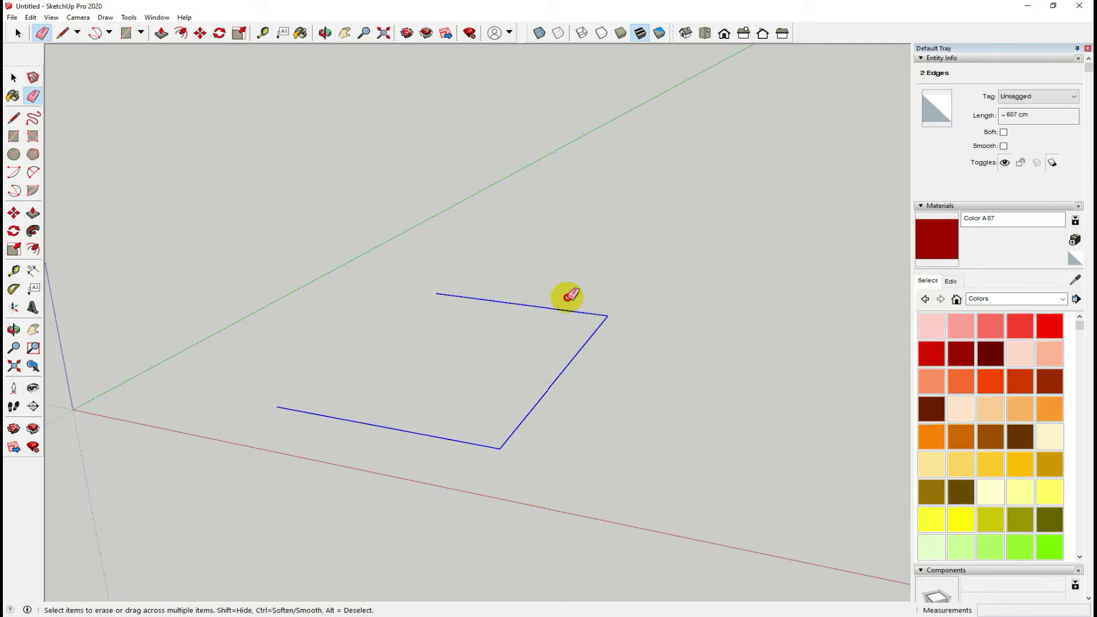
key(ctrl+z)
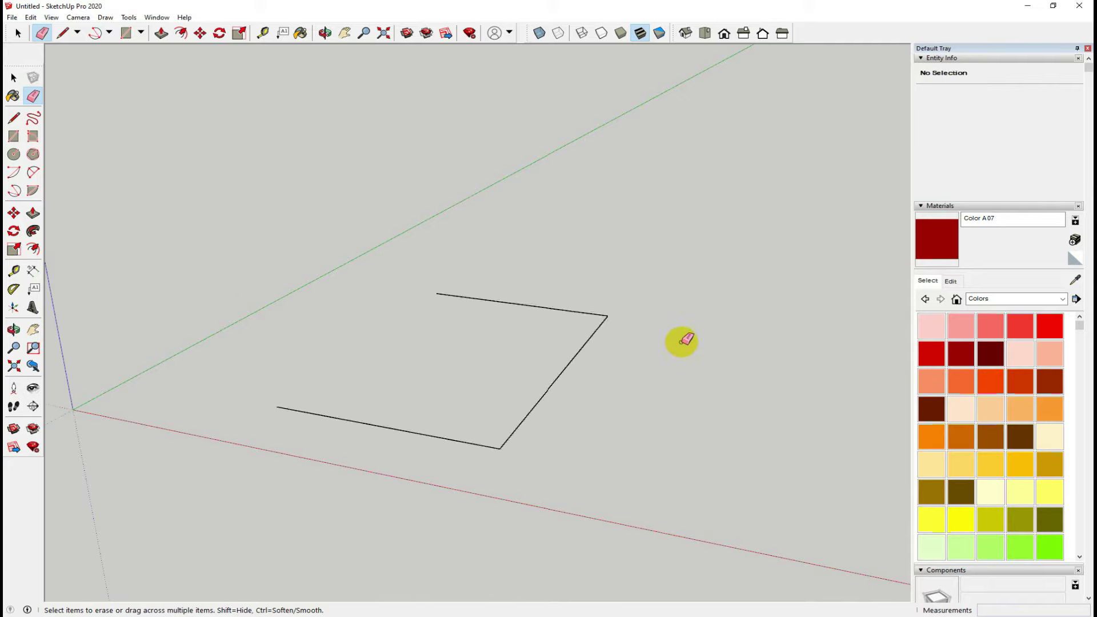
key(ctrl+z)
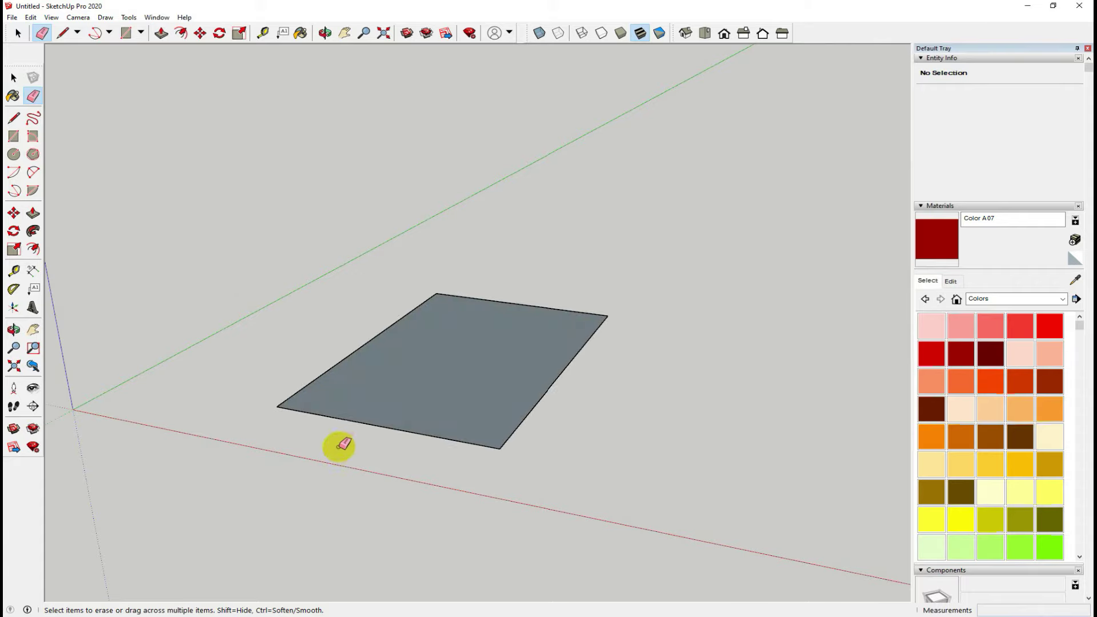
mouse_move(339, 441)
mouse_down()
mouse_move(493, 406)
mouse_move(380, 318)
mouse_up()
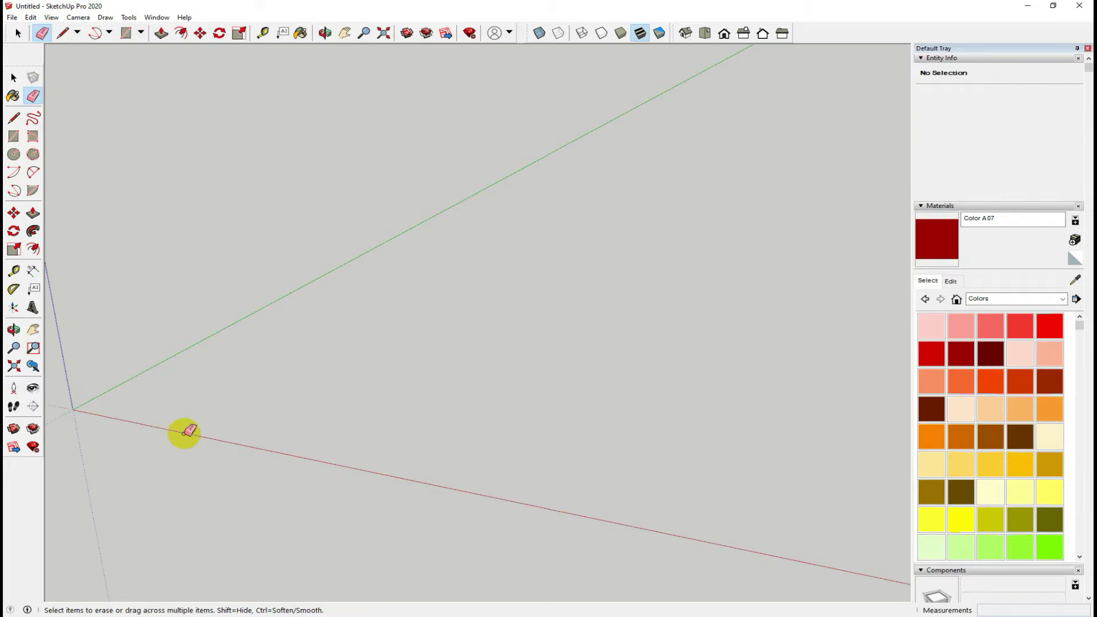
key(ctrl+z)
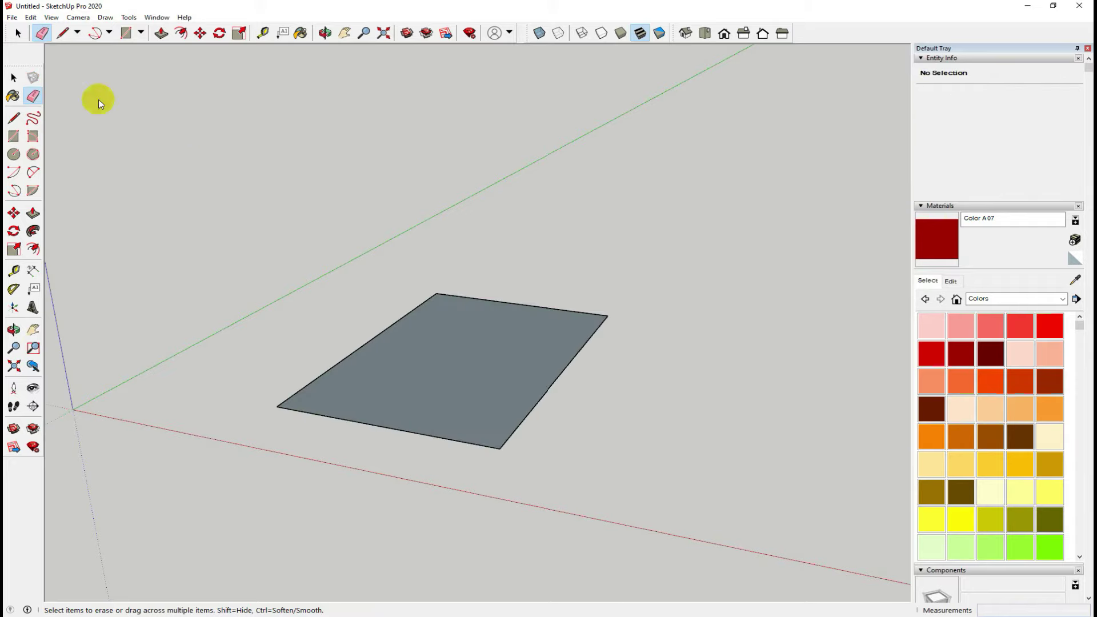
- Select and delete the rectangle's bottom edge, then undo to restore the face
click(14, 78)
drag(208, 184, 715, 540)
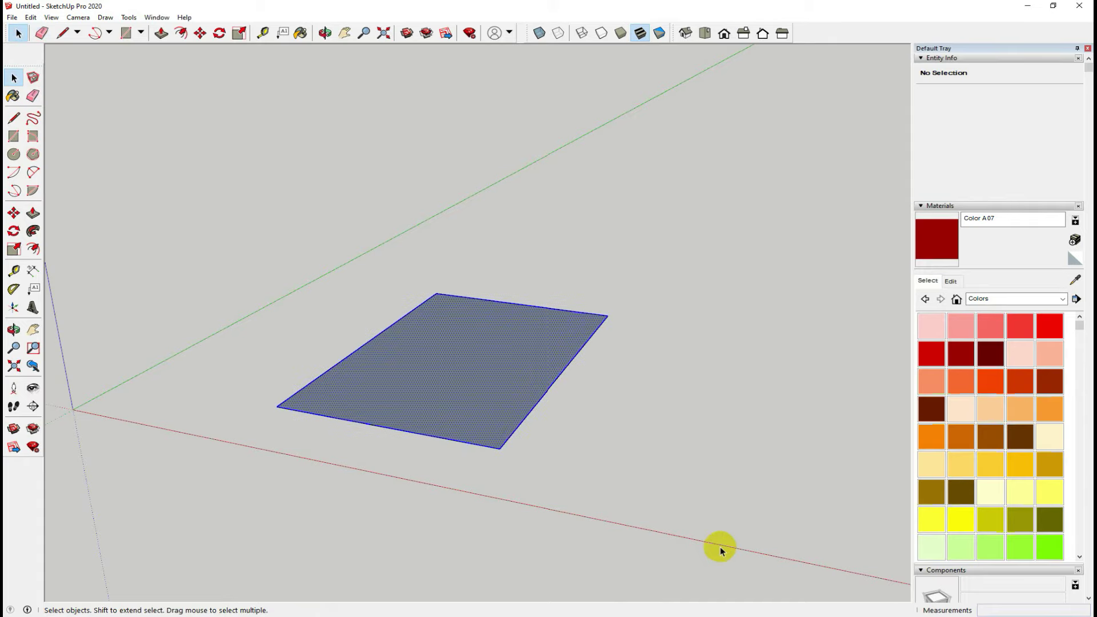
click(269, 331)
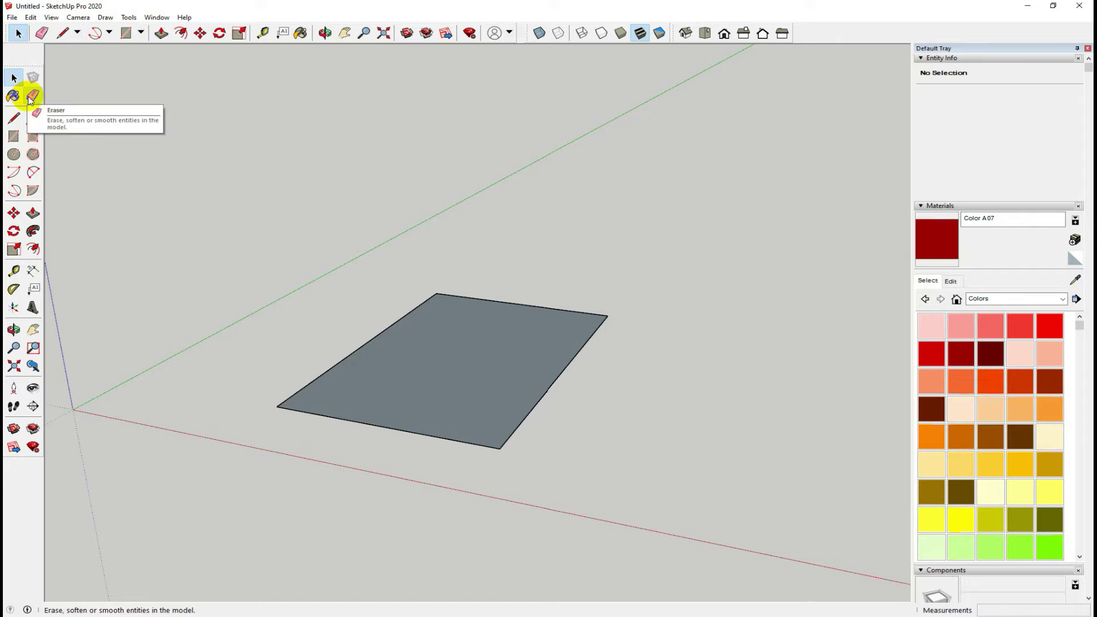
click(386, 432)
key(Delete)
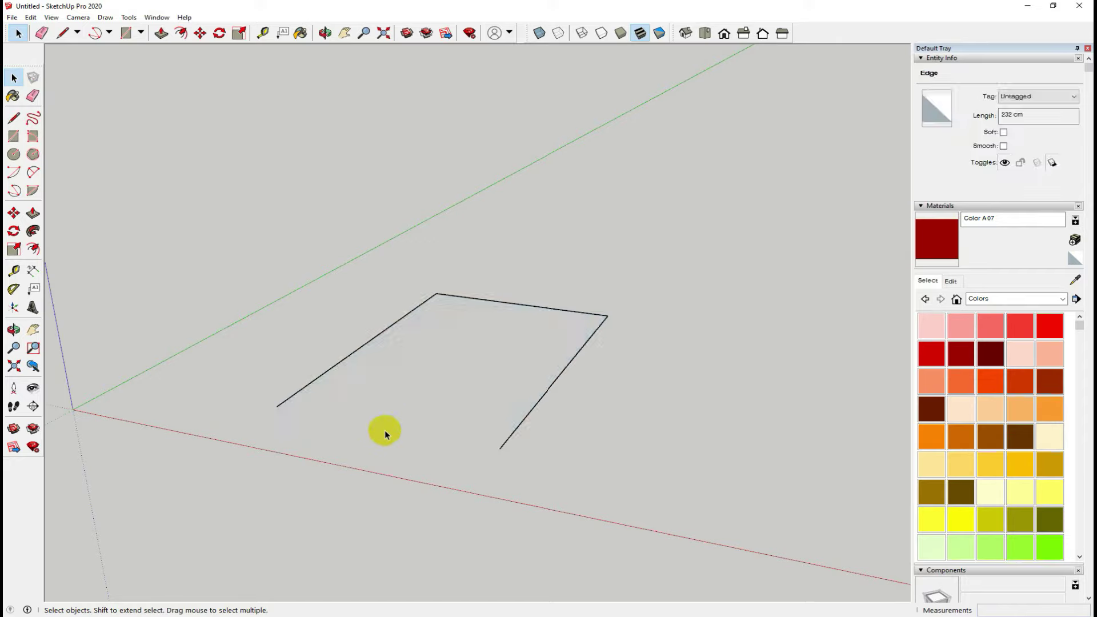
key(ctrl+z)
- Erase the bottom and right edges, leaving only the left and top edges
click(33, 95)
click(419, 431)
click(514, 431)
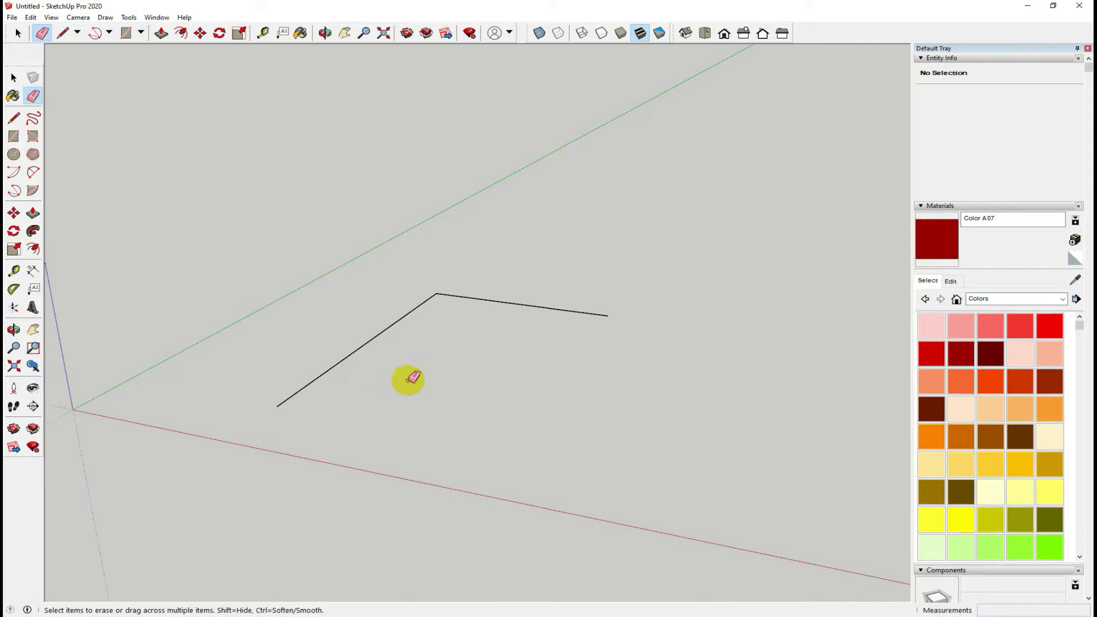
click(13, 78)
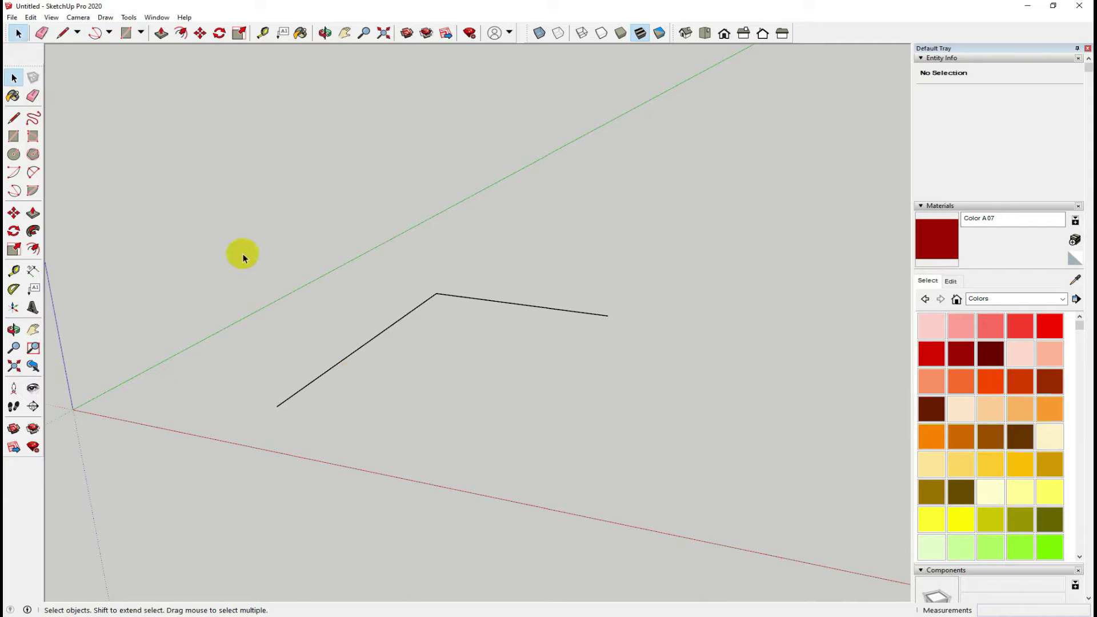
- Box-select the two leftover edges and delete them, leaving only the axes
drag(242, 253, 700, 476)
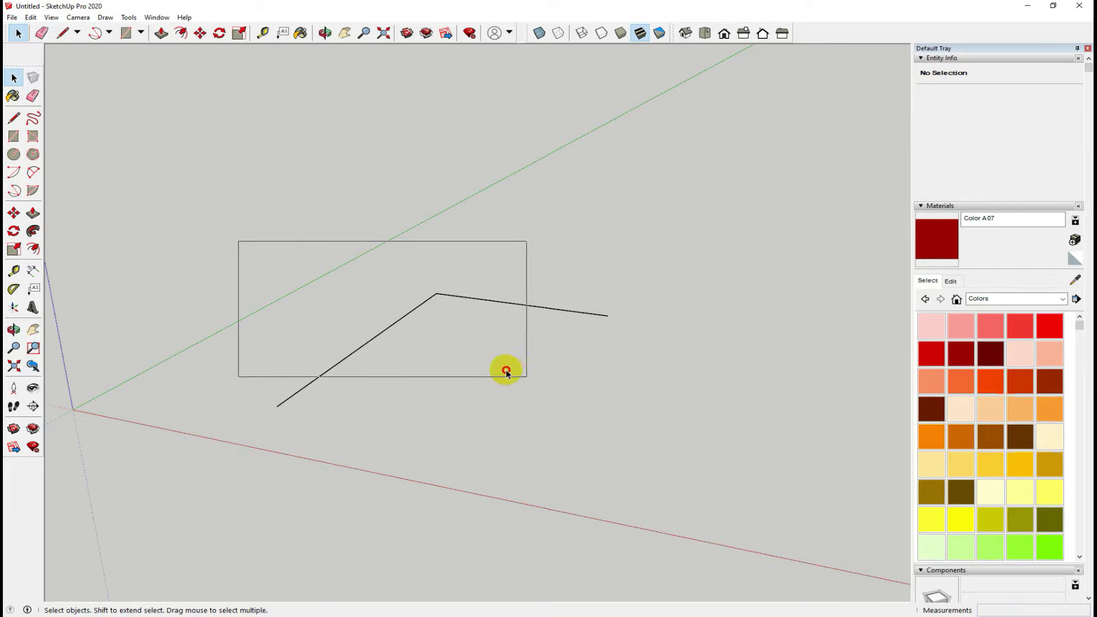
key(Delete)
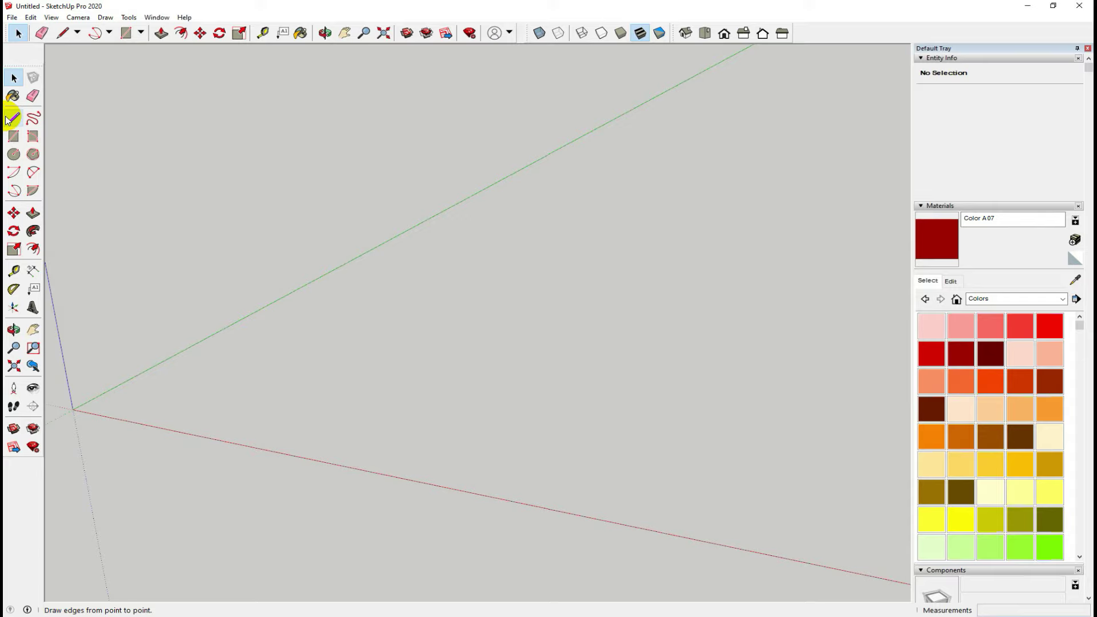
click(14, 119)
click(240, 409)
click(382, 314)
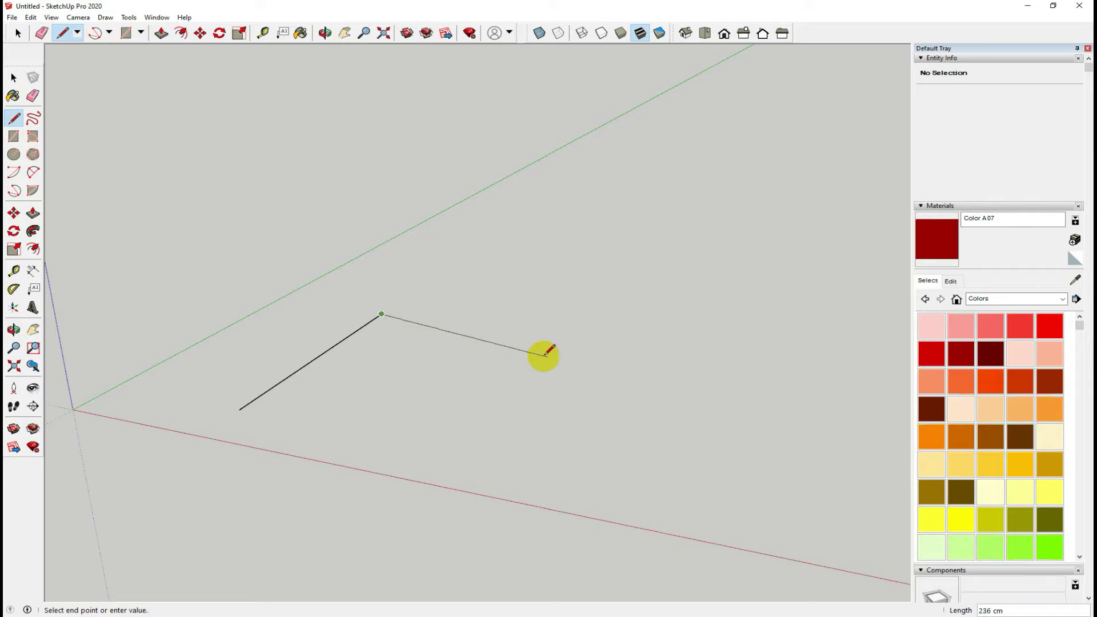
click(571, 341)
click(524, 396)
click(652, 417)
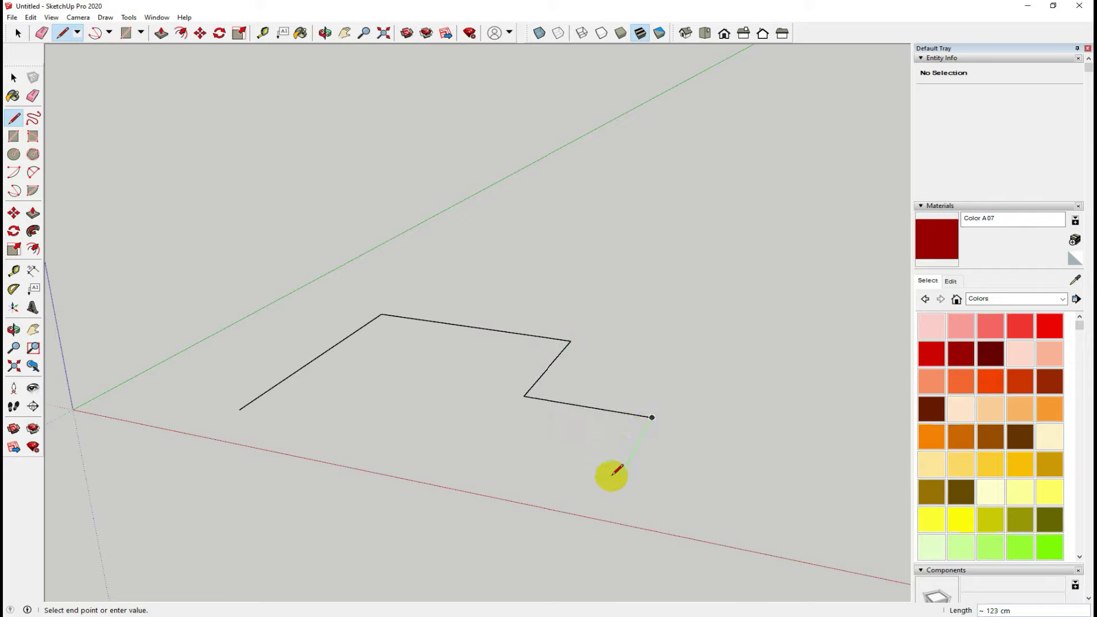
click(617, 483)
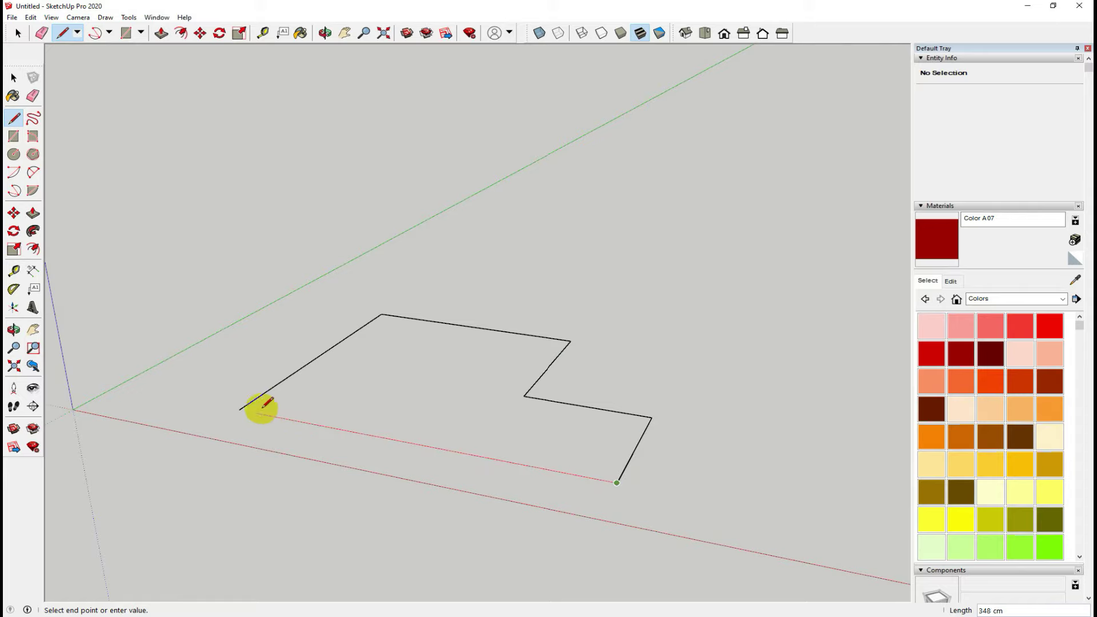
click(240, 409)
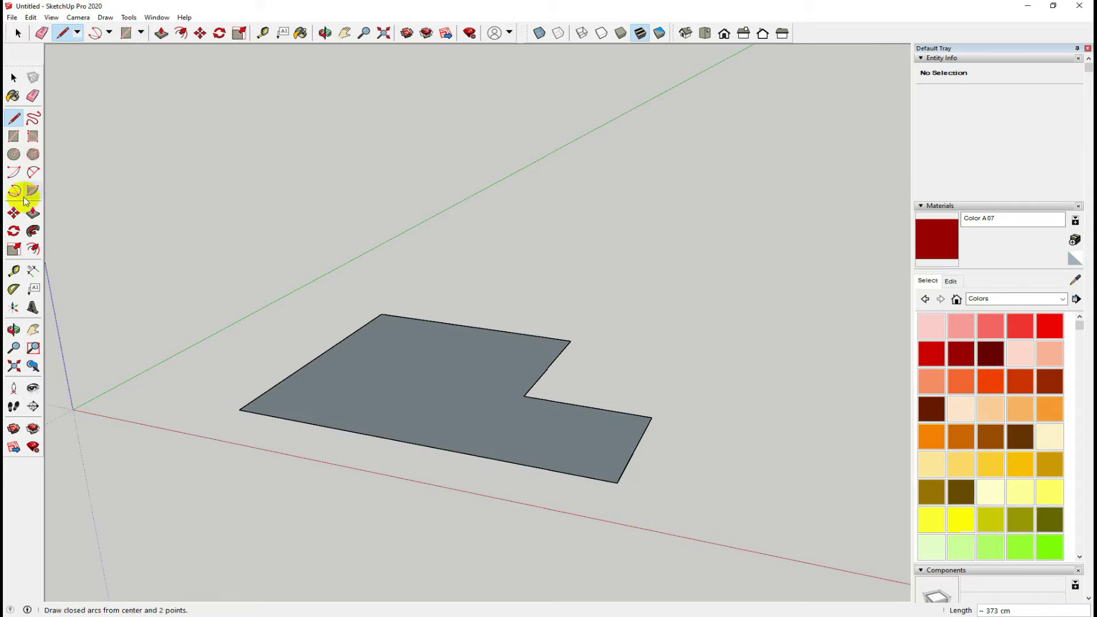
click(33, 212)
click(373, 399)
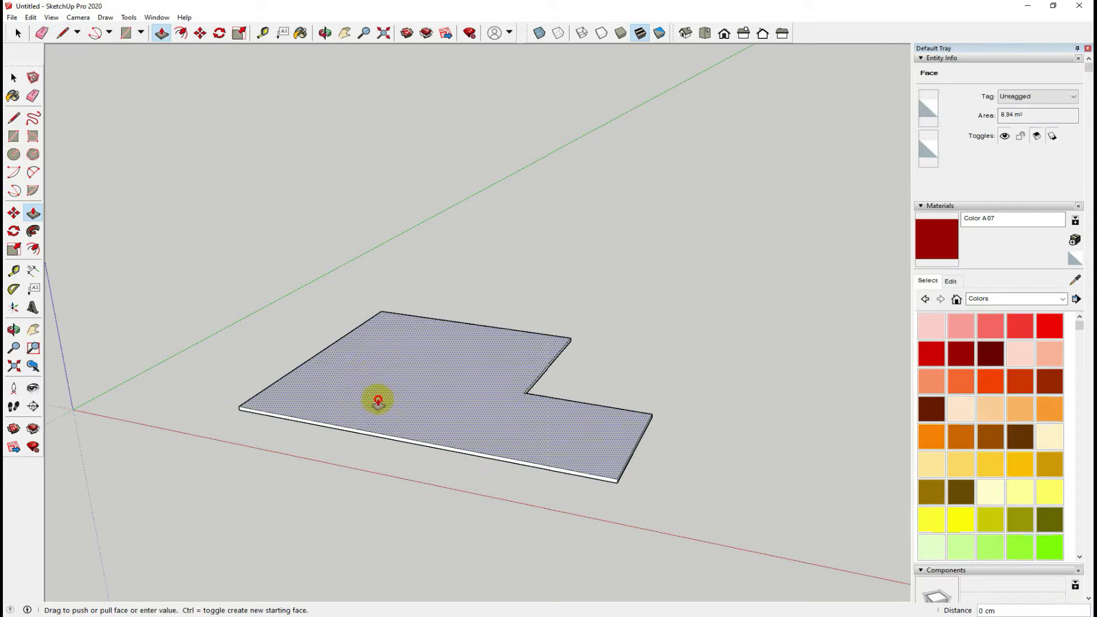
click(377, 366)
mouse_move(597, 460)
middle_down()
mouse_move(318, 520)
mouse_move(311, 537)
mouse_move(588, 507)
middle_up()
key(ctrl+z)
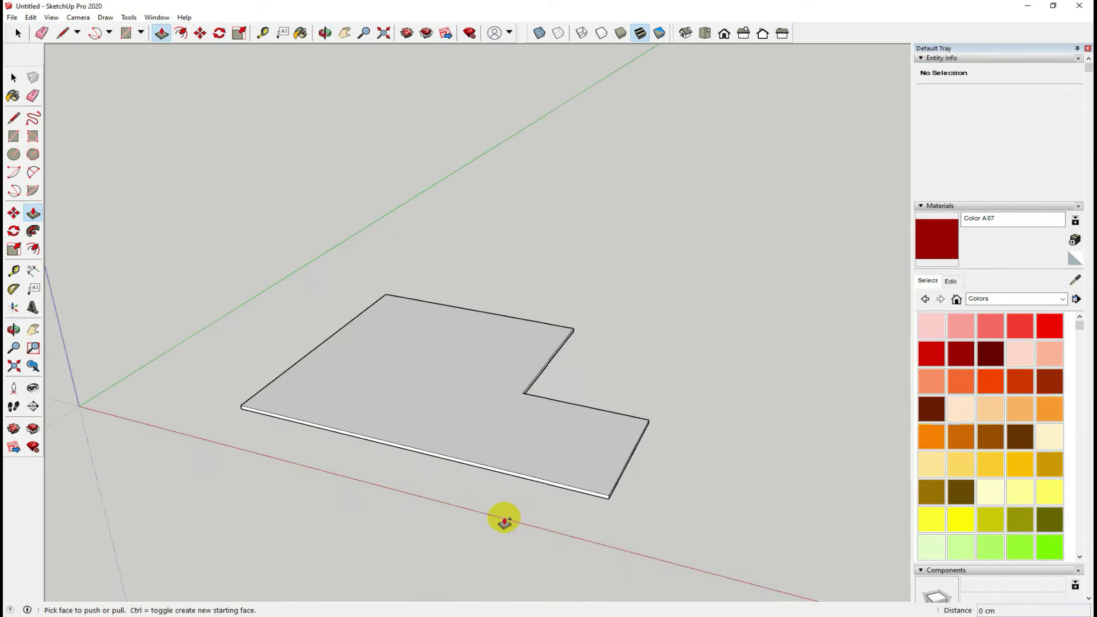
key(ctrl+z)
key(ctrl+z)
key(ctrl+z)
key(ctrl+z)
key(ctrl+z)
key(ctrl+z)
key(ctrl+z)
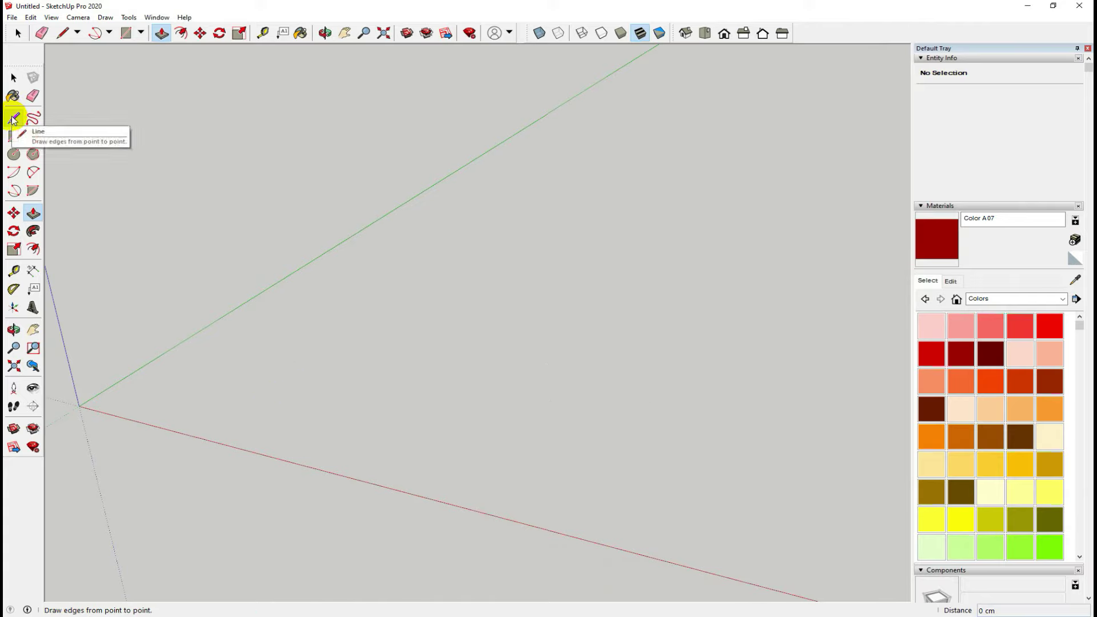
click(14, 119)
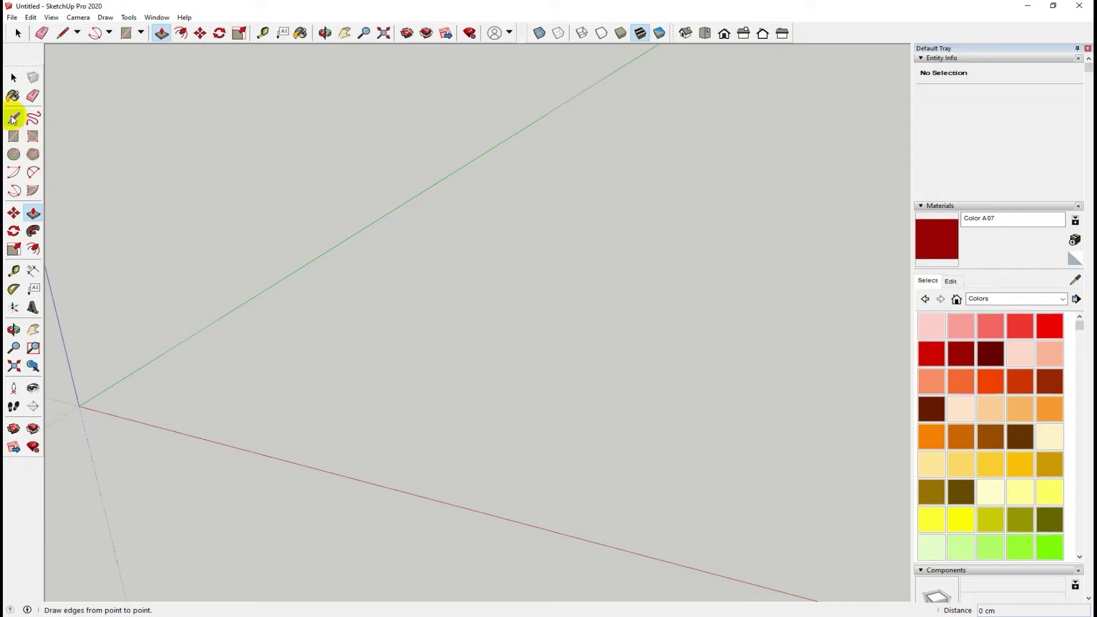
click(14, 119)
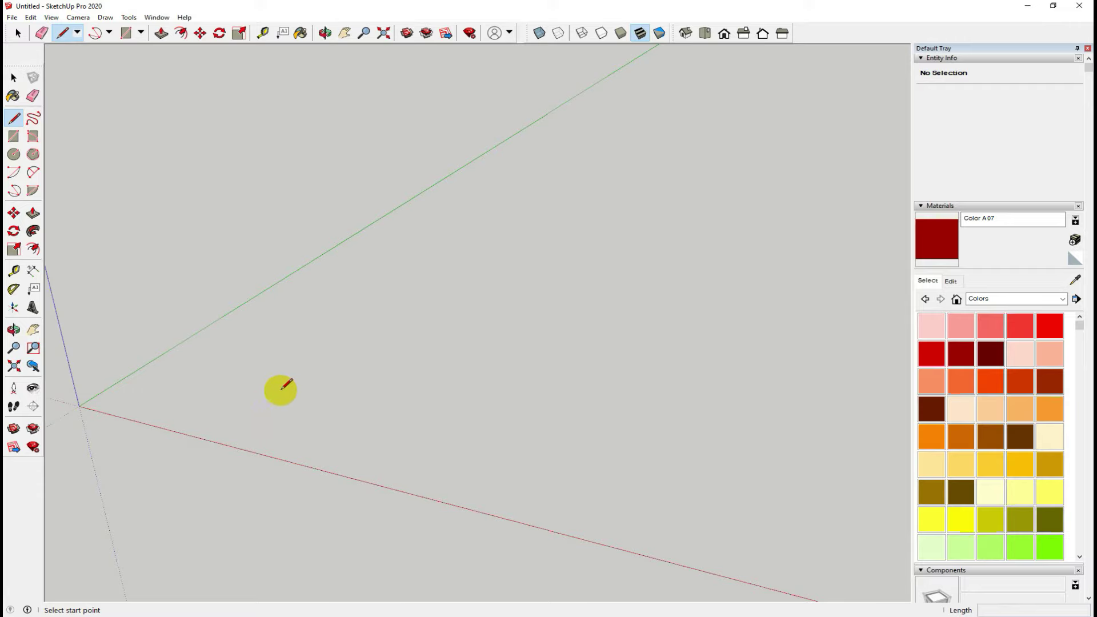
key(o)
mouse_move(281, 388)
mouse_down()
mouse_move(343, 373)
mouse_move(313, 384)
mouse_move(336, 389)
mouse_up()
key(l)
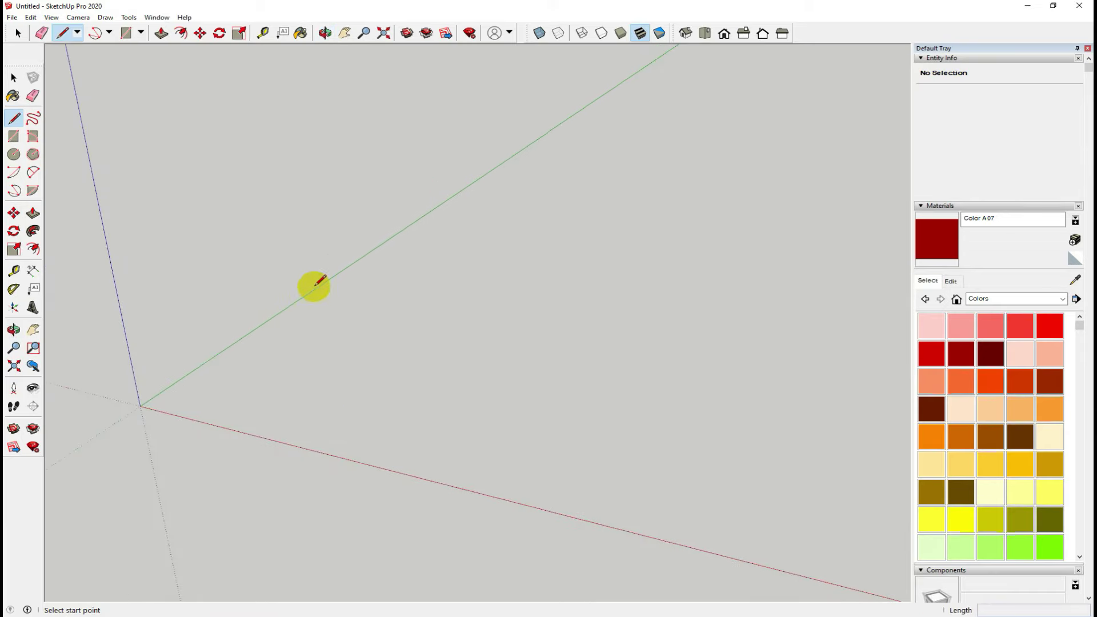
mouse_move(360, 392)
middle_down()
mouse_move(492, 370)
mouse_move(489, 323)
mouse_move(385, 390)
middle_up()
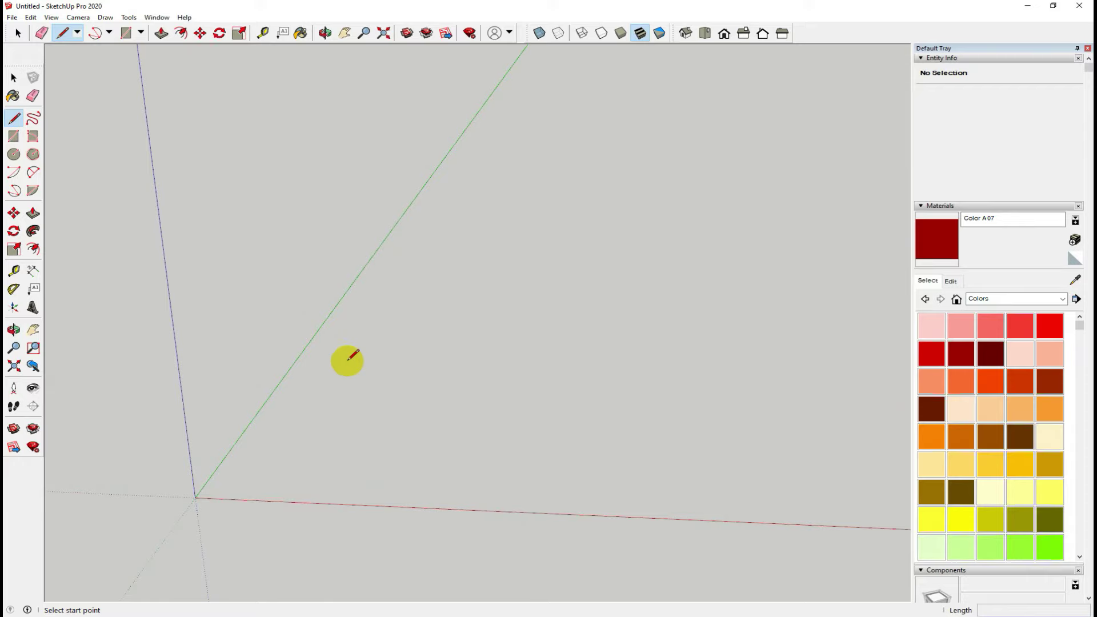
- Start the floor outline with a 1200 cm edge along the green axis
click(350, 431)
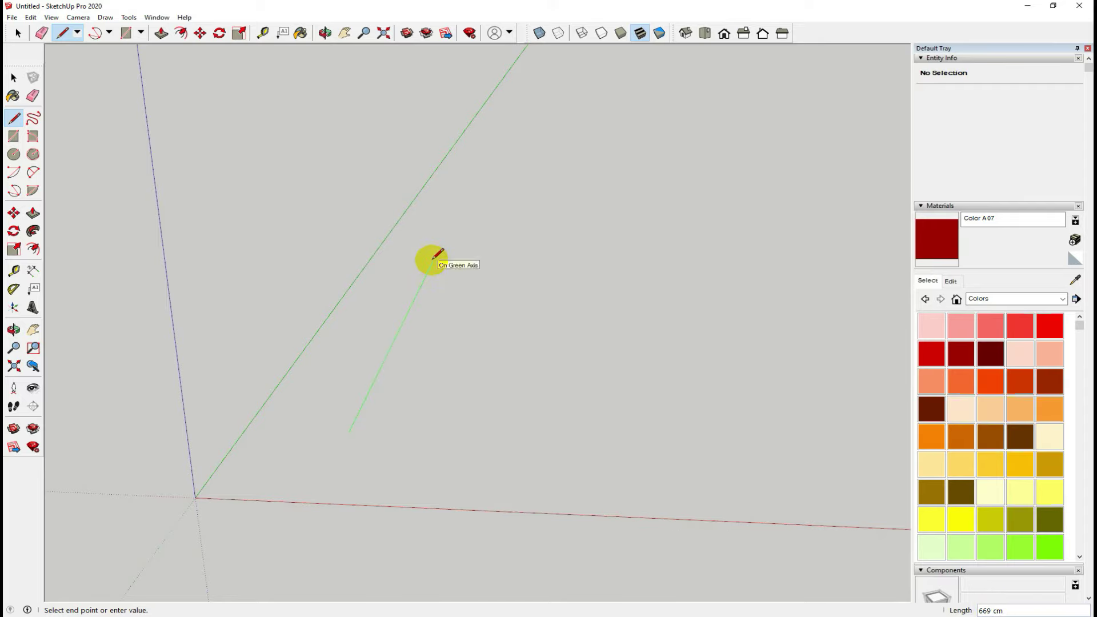
text(12)
text(00)
key(Return)
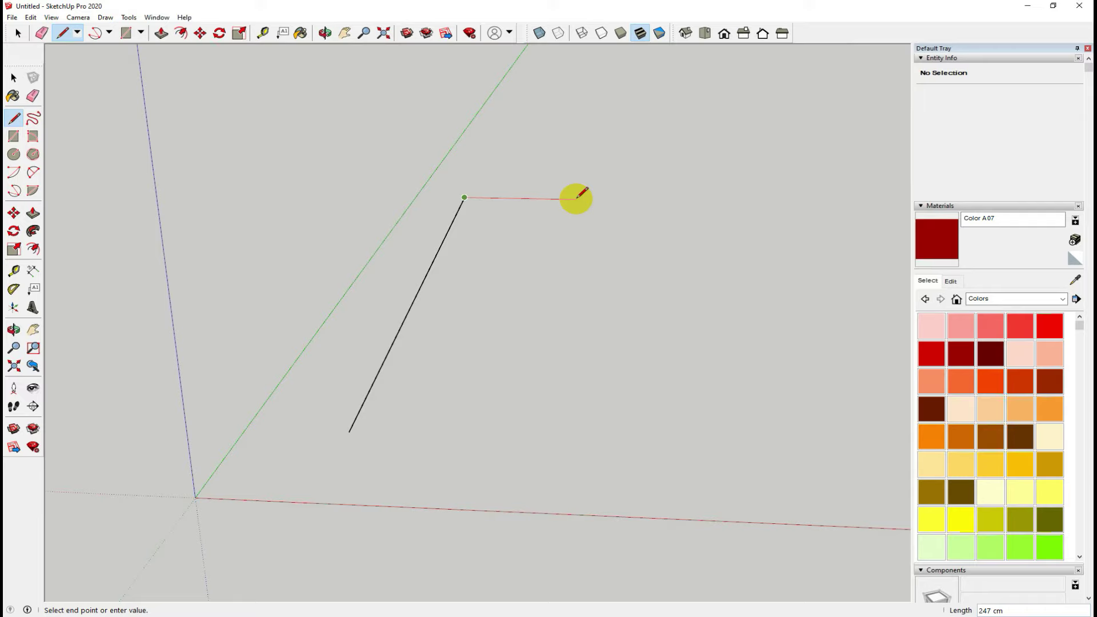
- Continue the outline with 420, 500, 50 and 700 cm edges forming the inward notch
text(420)
key(Return)
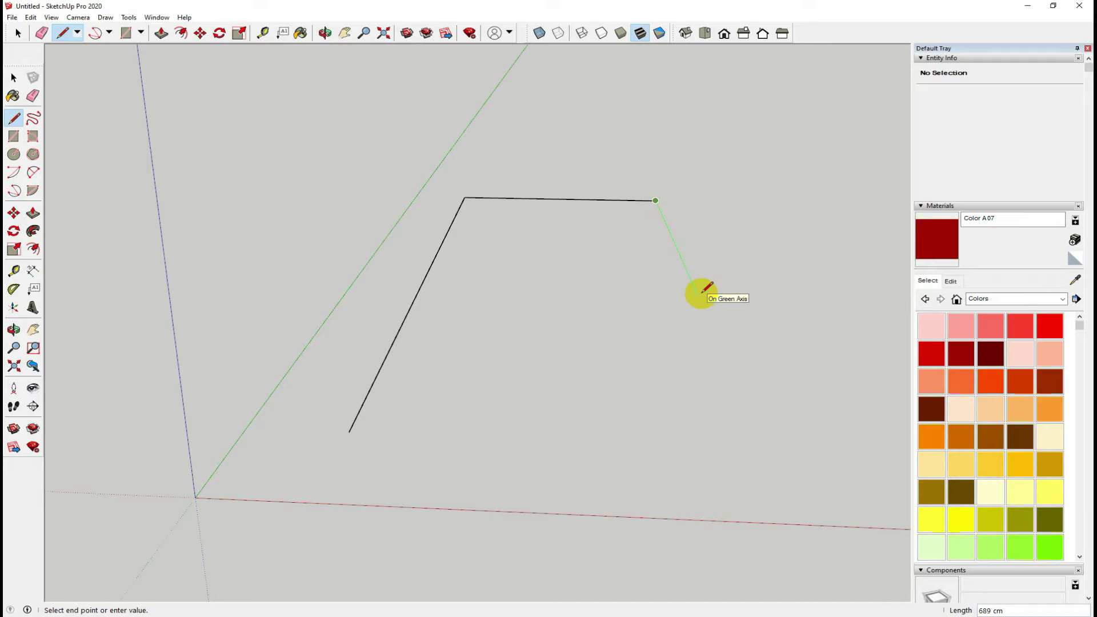
text(2)
text(00)
key(BackSpace)
key(BackSpace)
key(BackSpace)
key(Return)
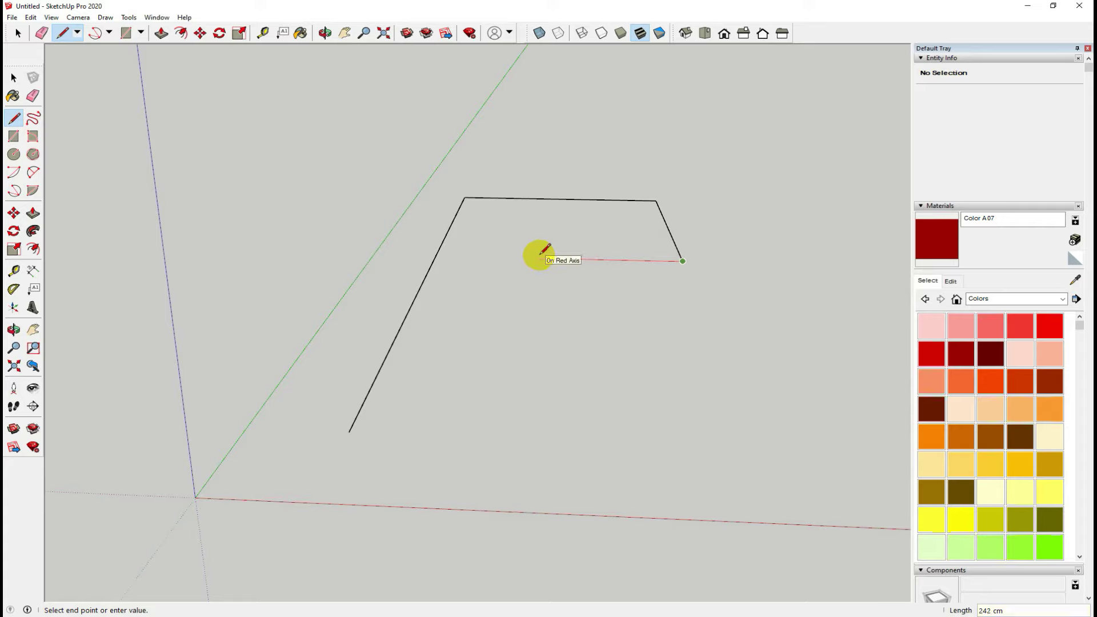
text(50)
key(Return)
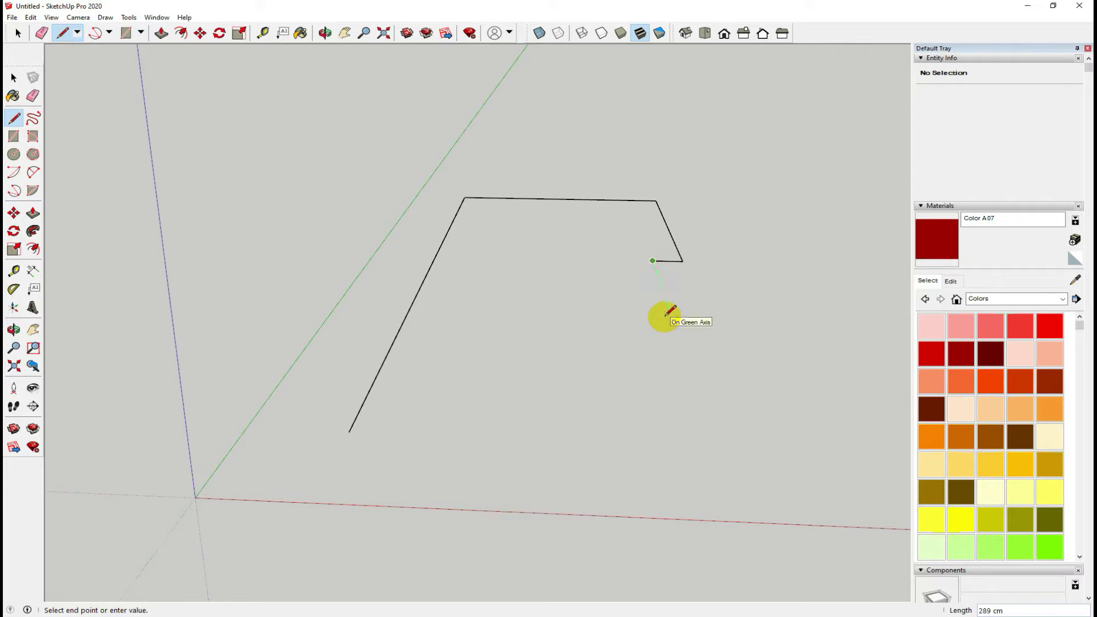
text(700)
key(Return)
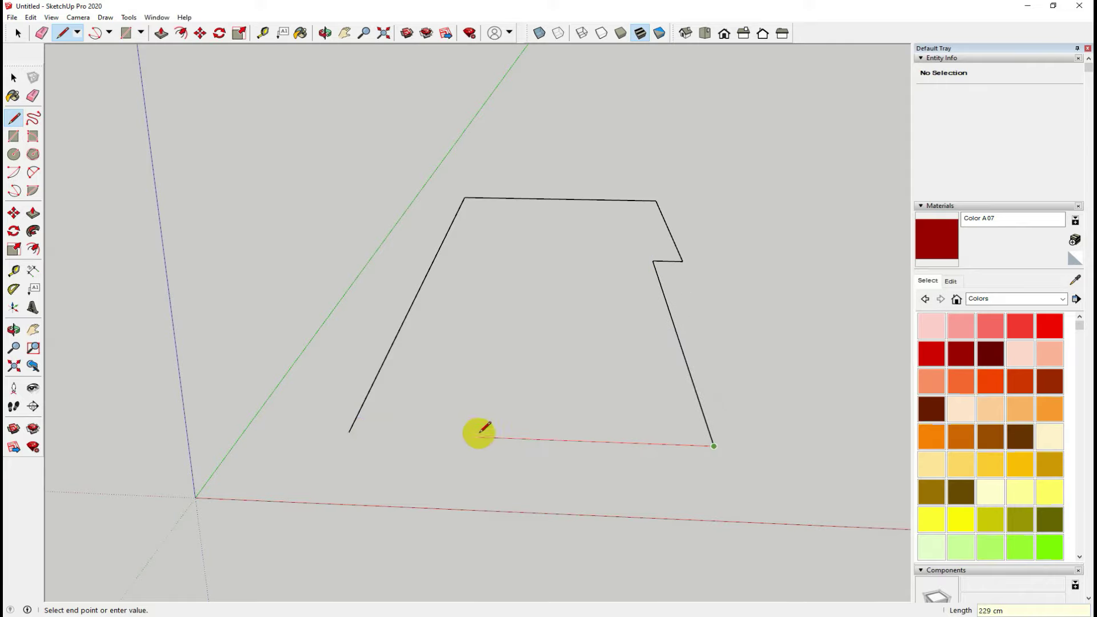
- Close the notched outline into a face and orbit to look down on it
click(349, 432)
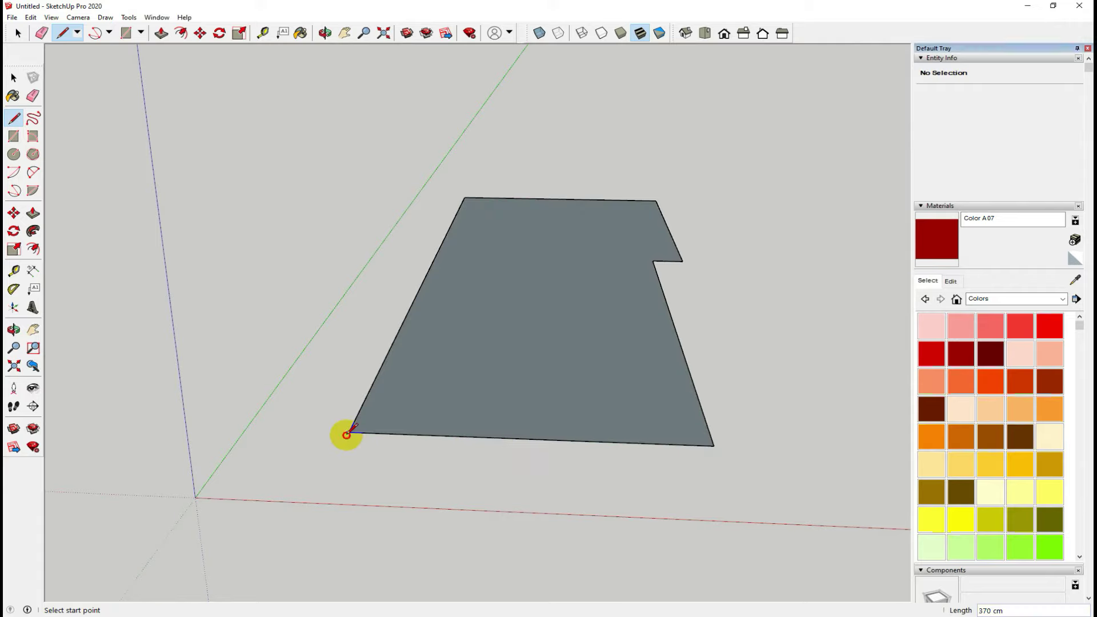
mouse_move(566, 287)
middle_down()
mouse_move(420, 312)
mouse_move(456, 316)
mouse_move(497, 292)
mouse_move(514, 313)
middle_up()
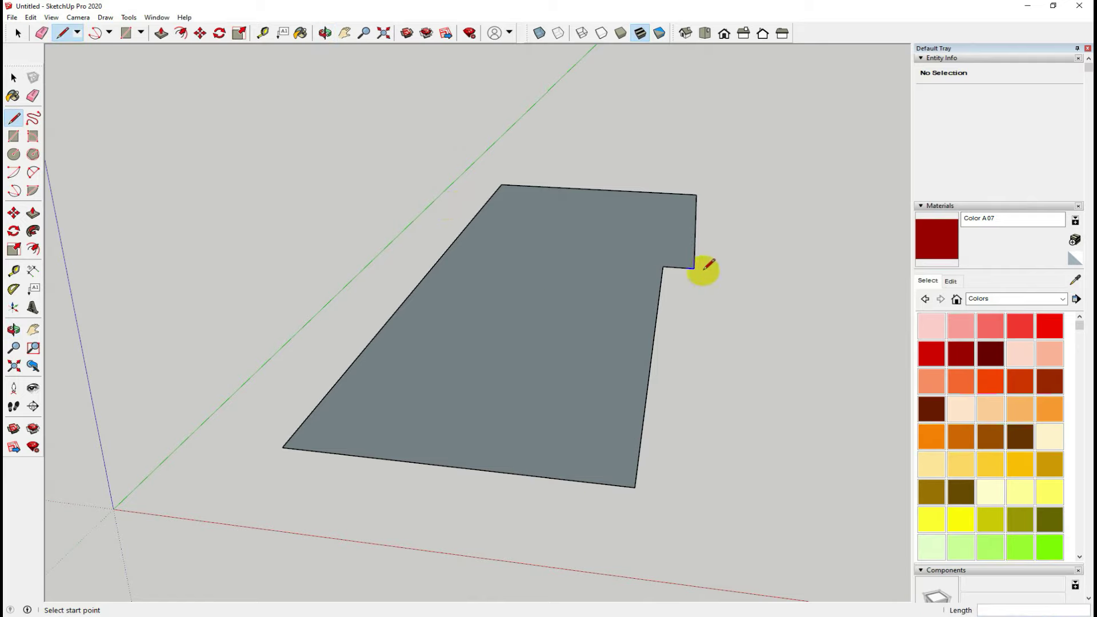
scroll(620, 355, down, 2)
middle_drag(620, 363, 622, 378)
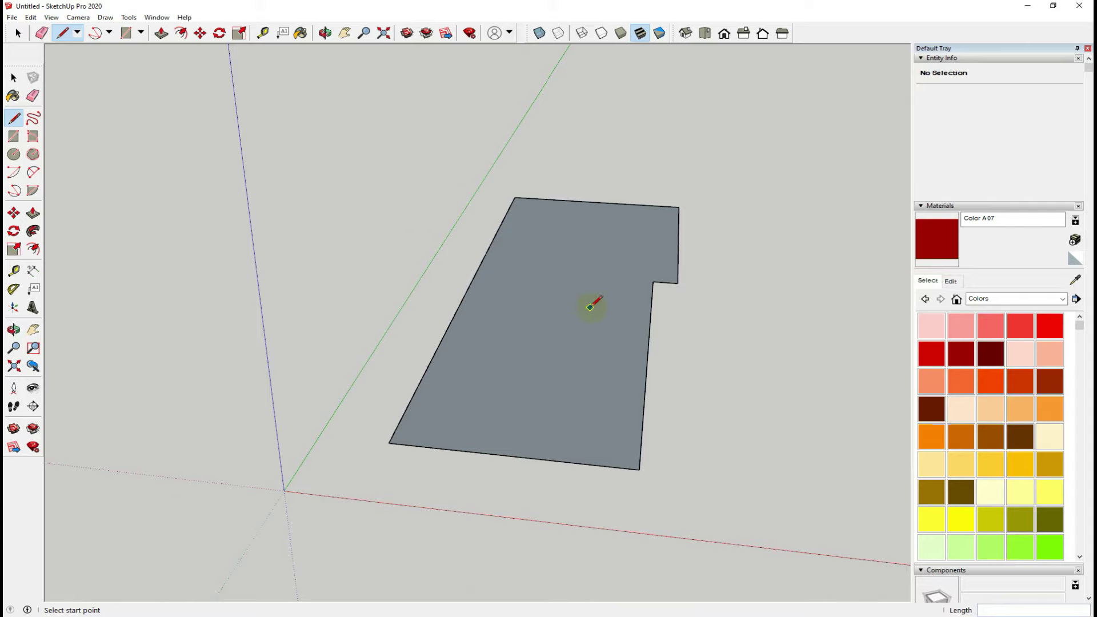
- Push/pull the floor face into a box, then undo until the shape is removed
click(33, 213)
mouse_move(472, 345)
mouse_down()
mouse_move(473, 309)
mouse_move(588, 372)
mouse_up()
middle_drag(588, 372, 665, 354)
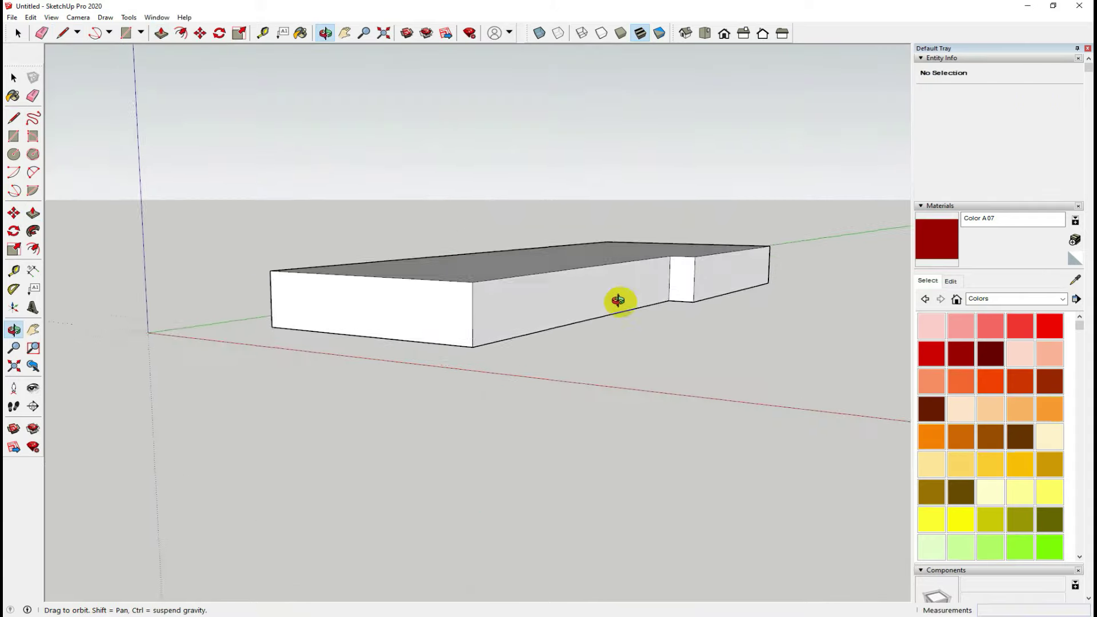
key(ctrl+z)
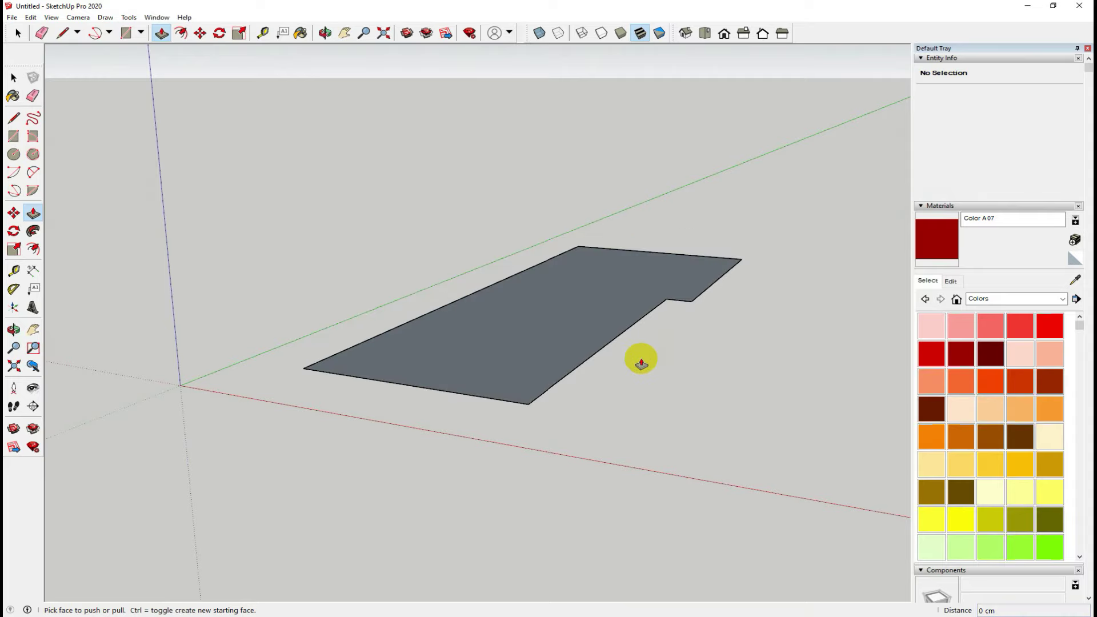
middle_drag(529, 363, 659, 431)
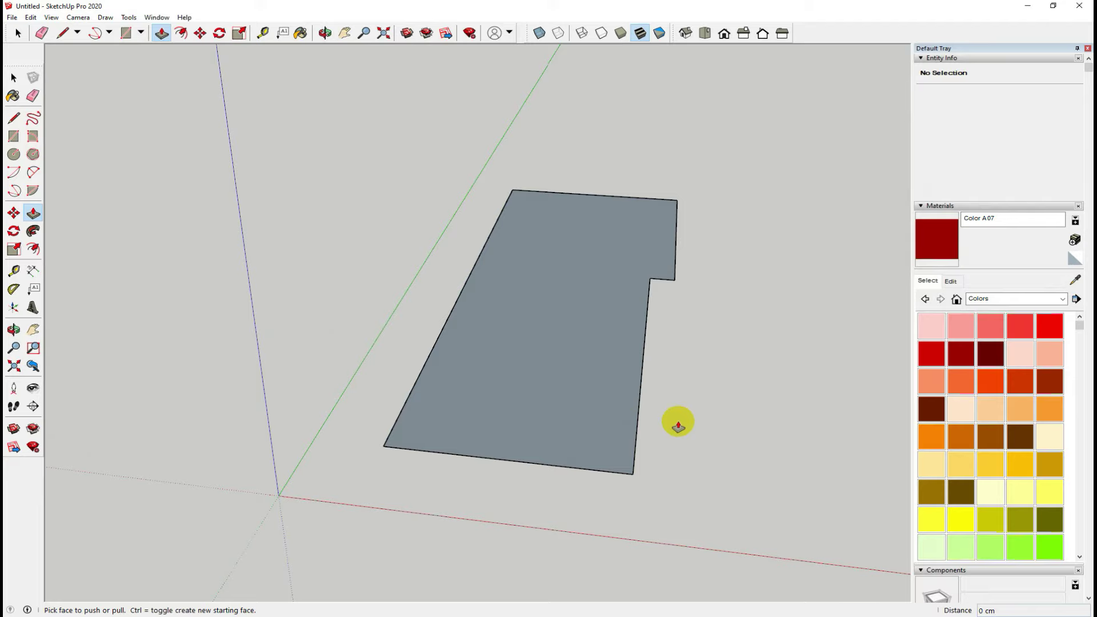
key(ctrl+z)
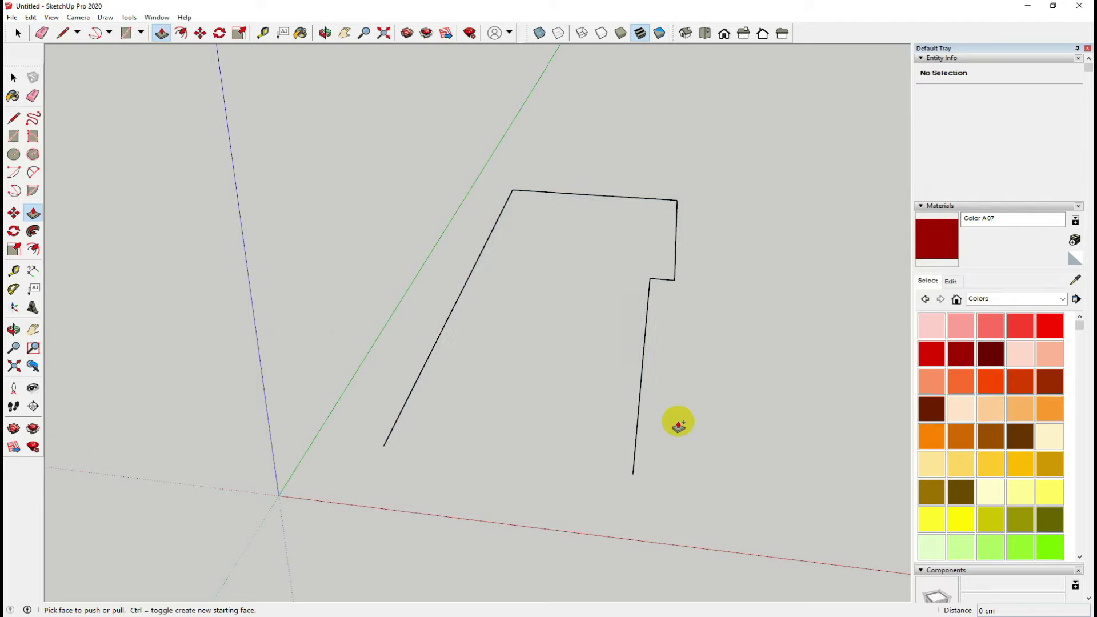
key(ctrl+z)
key(ctrl+z)
key(ctrl+z)
key(ctrl+z)
key(ctrl+z)
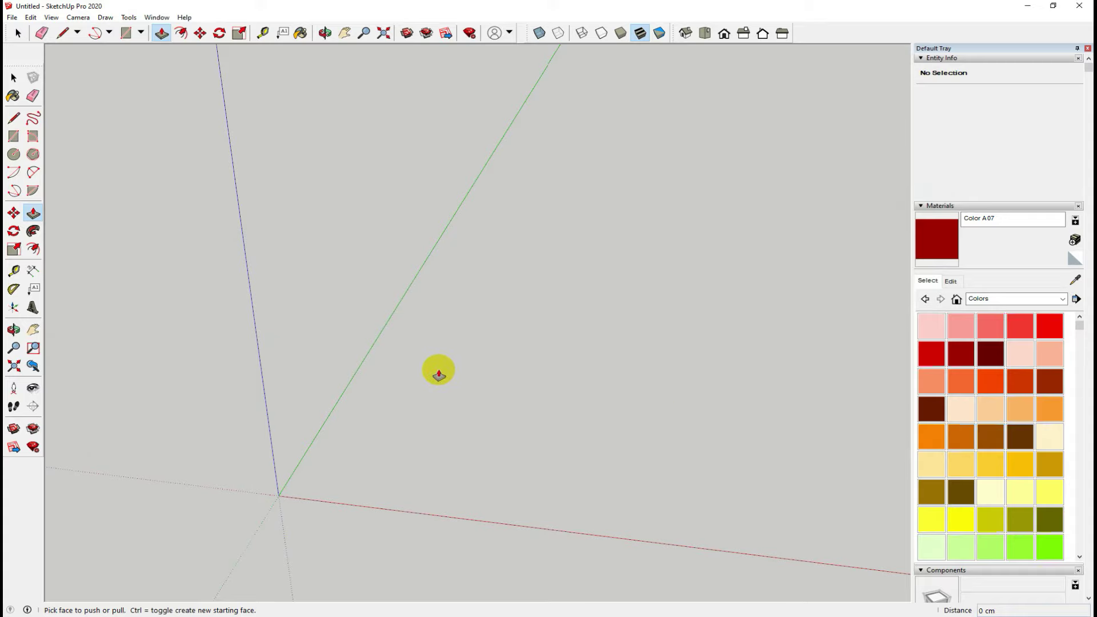
- Start a new outline with 250, 350 and 80 cm edges along the green and red axes
click(14, 118)
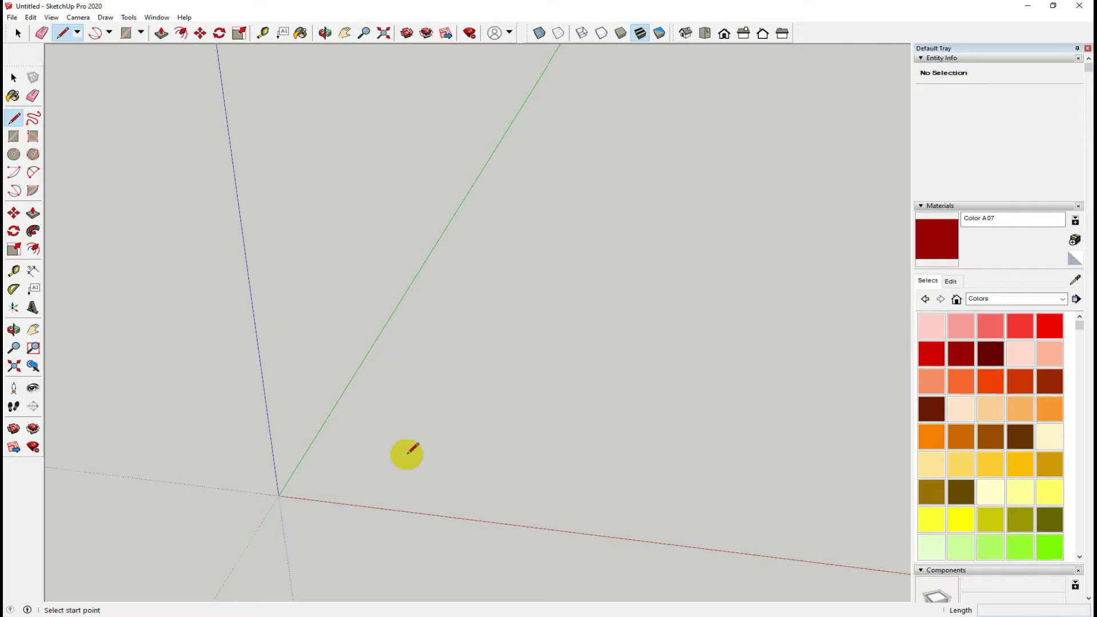
click(408, 453)
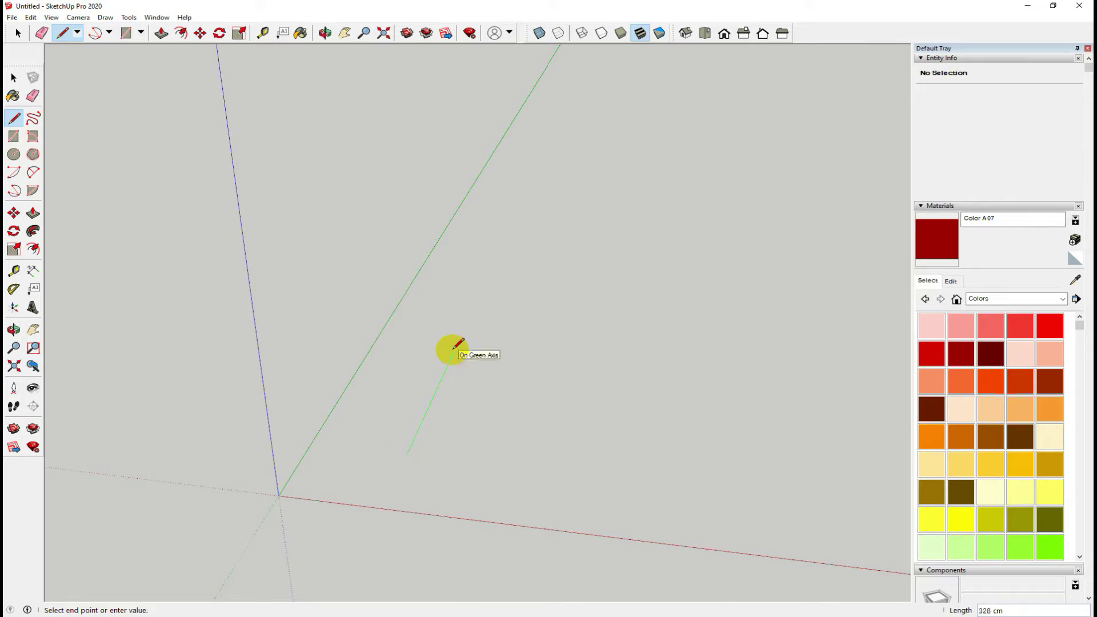
text(250)
key(Return)
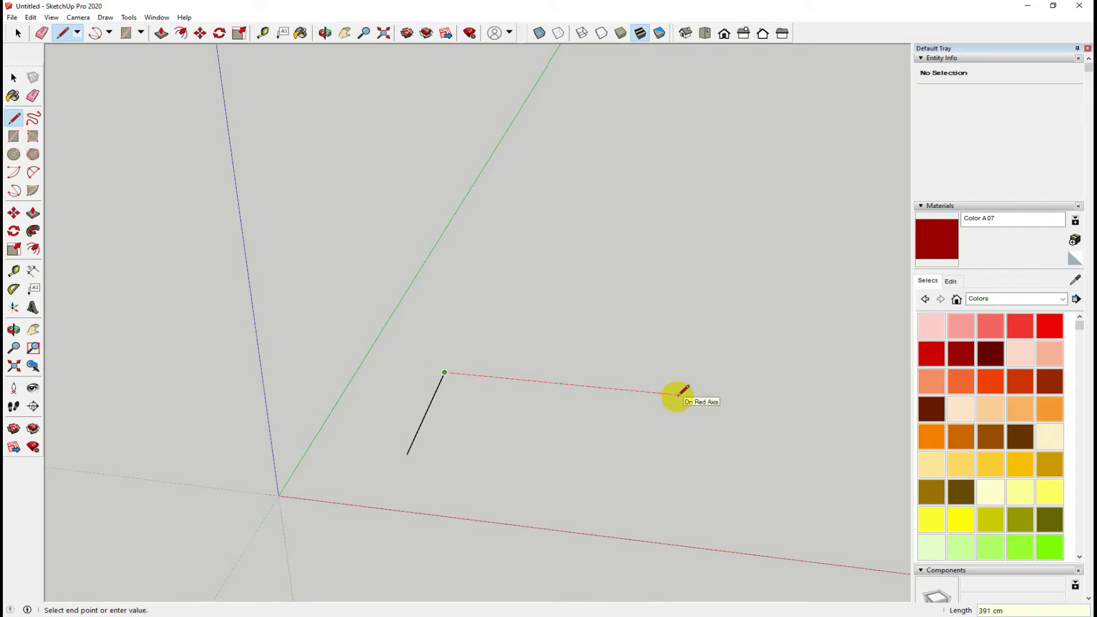
text(350)
key(Return)
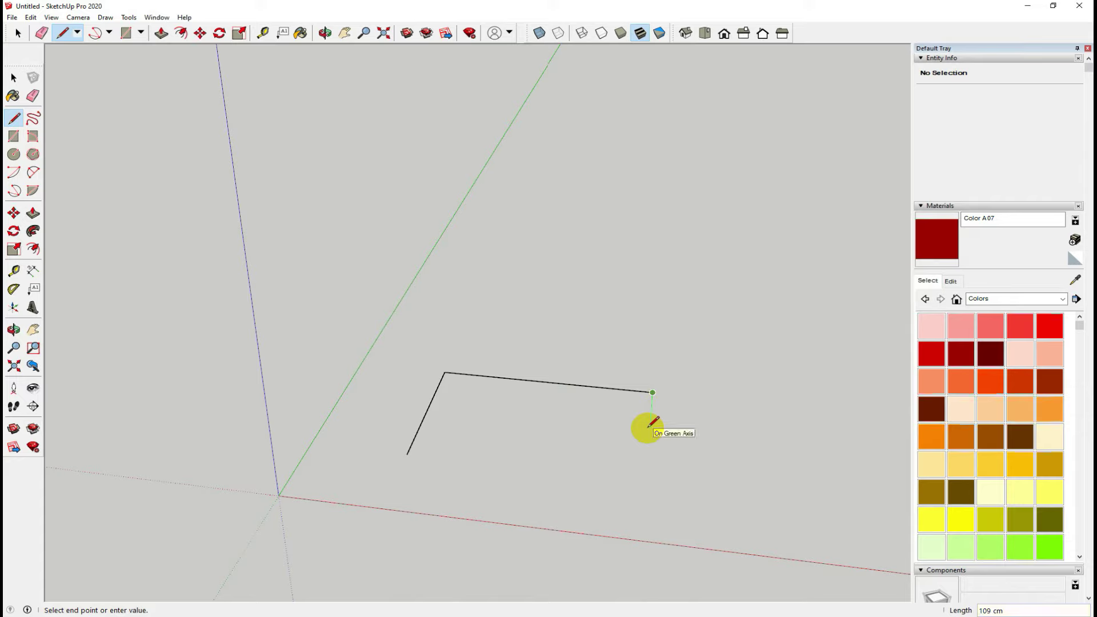
text(80)
key(Return)
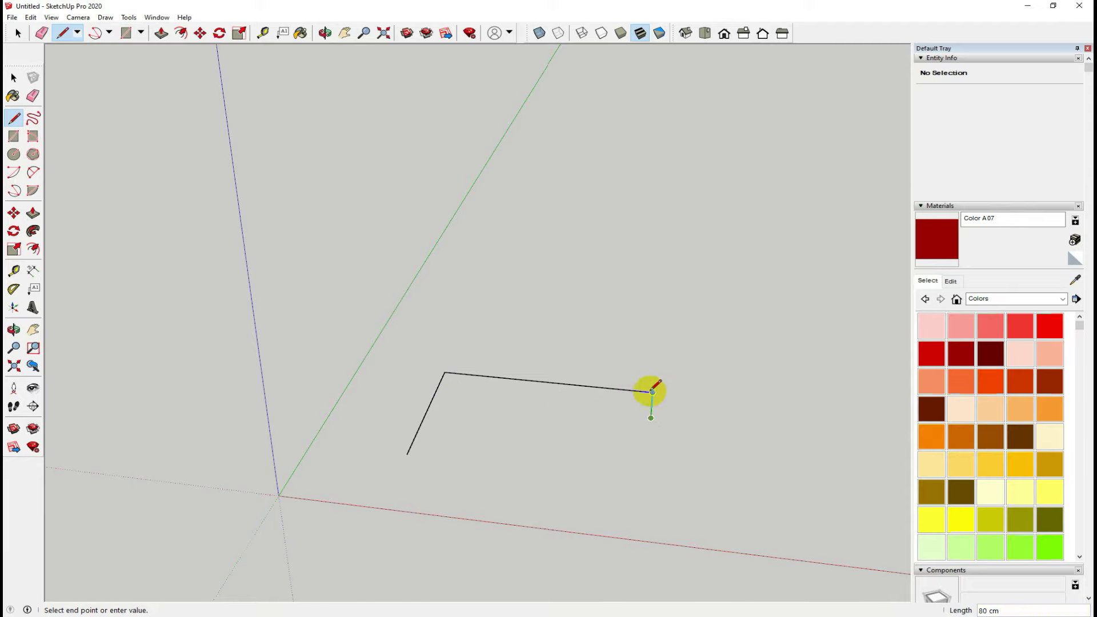
- Add the 270 cm return edge and inner corner, then close the L outline into a face
click(652, 392)
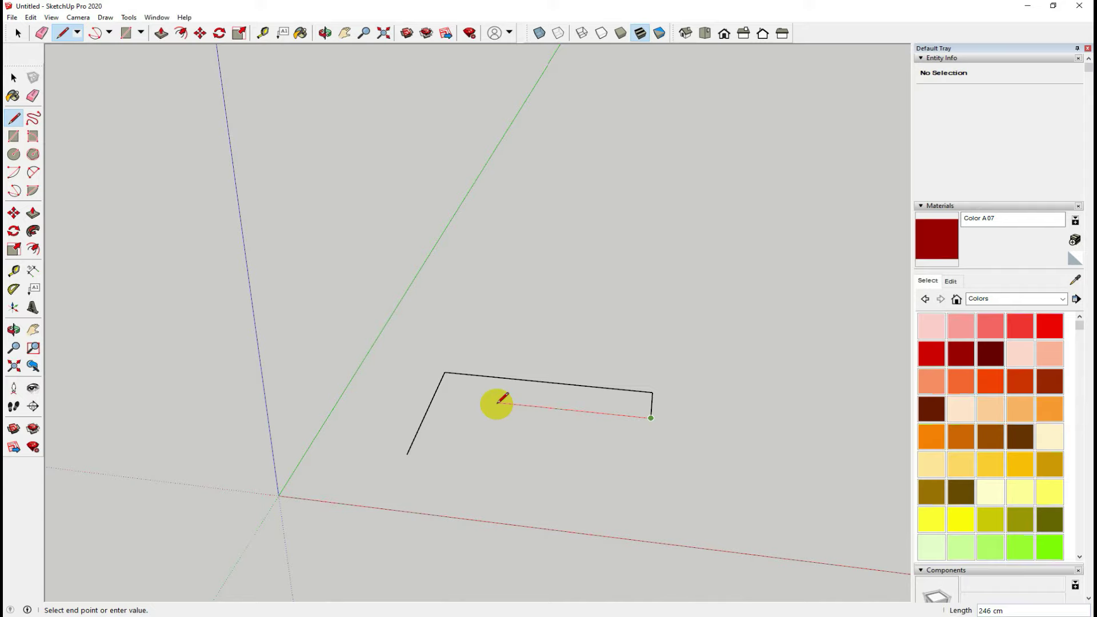
text(270)
key(Return)
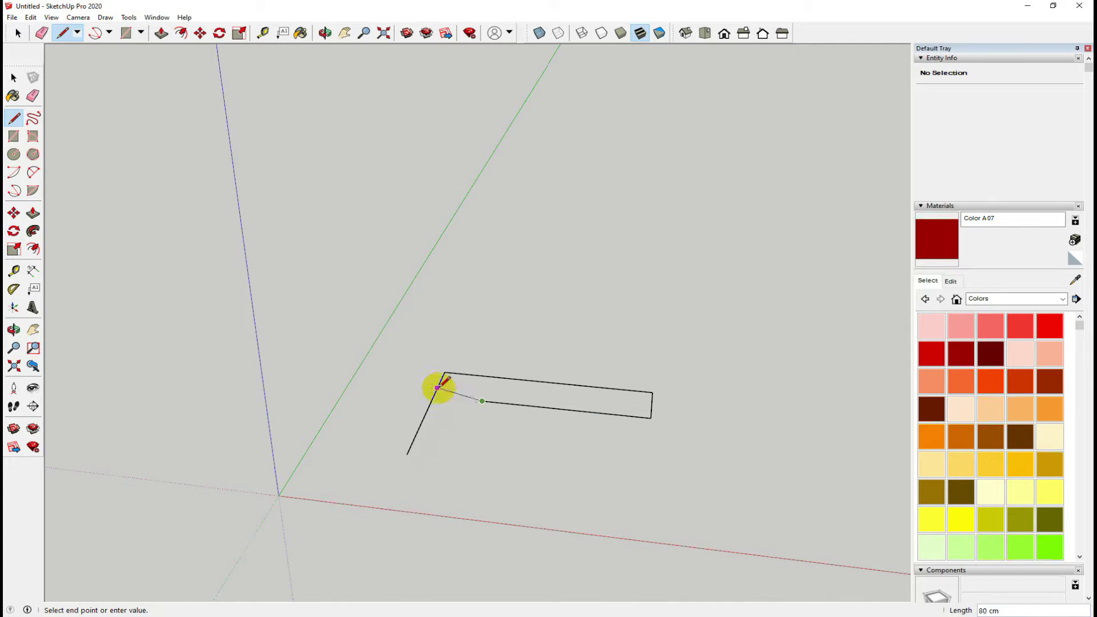
scroll(476, 462, up, 1)
scroll(468, 464, up, 1)
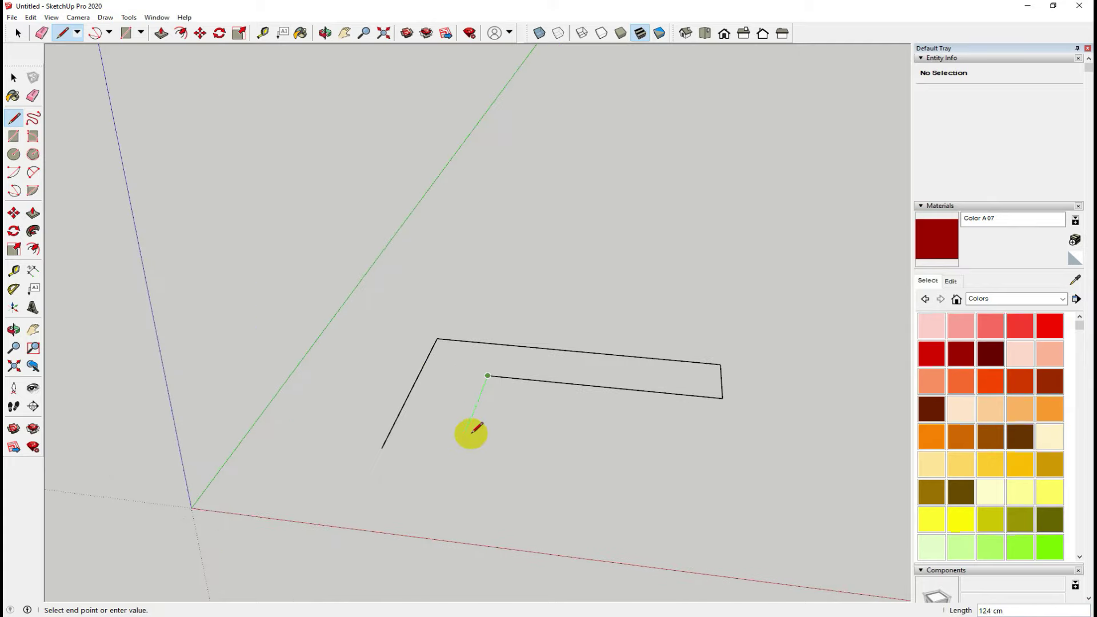
click(721, 397)
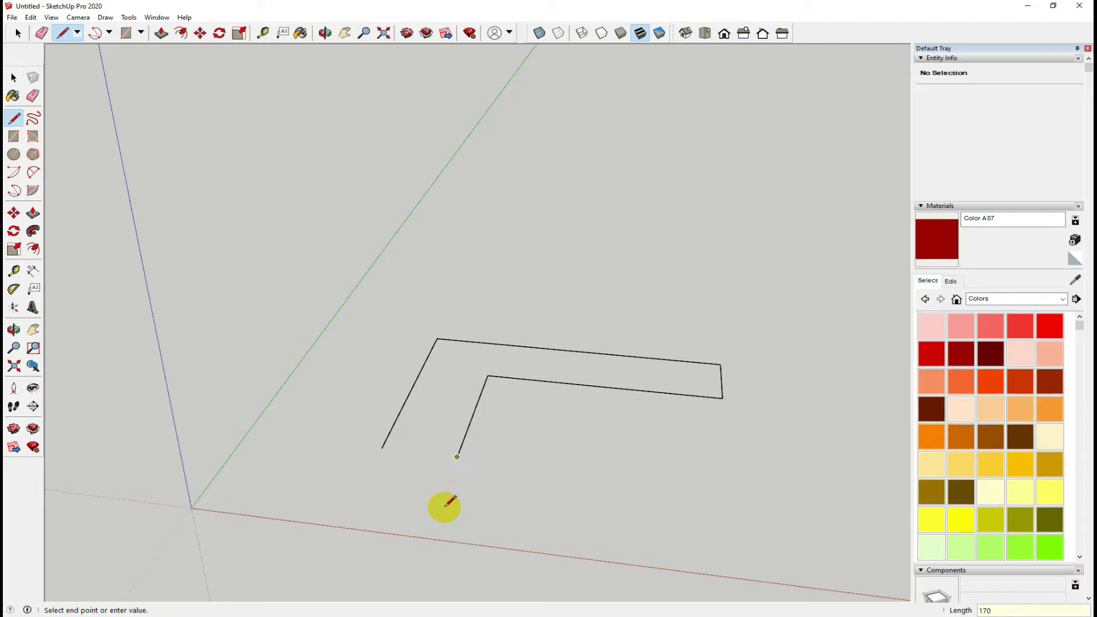
click(382, 448)
- Push/pull the L-shaped face upward into a tall solid and orbit around it
mouse_move(588, 439)
middle_down()
mouse_move(486, 529)
mouse_move(257, 453)
mouse_move(421, 509)
mouse_move(563, 451)
mouse_move(570, 429)
middle_up()
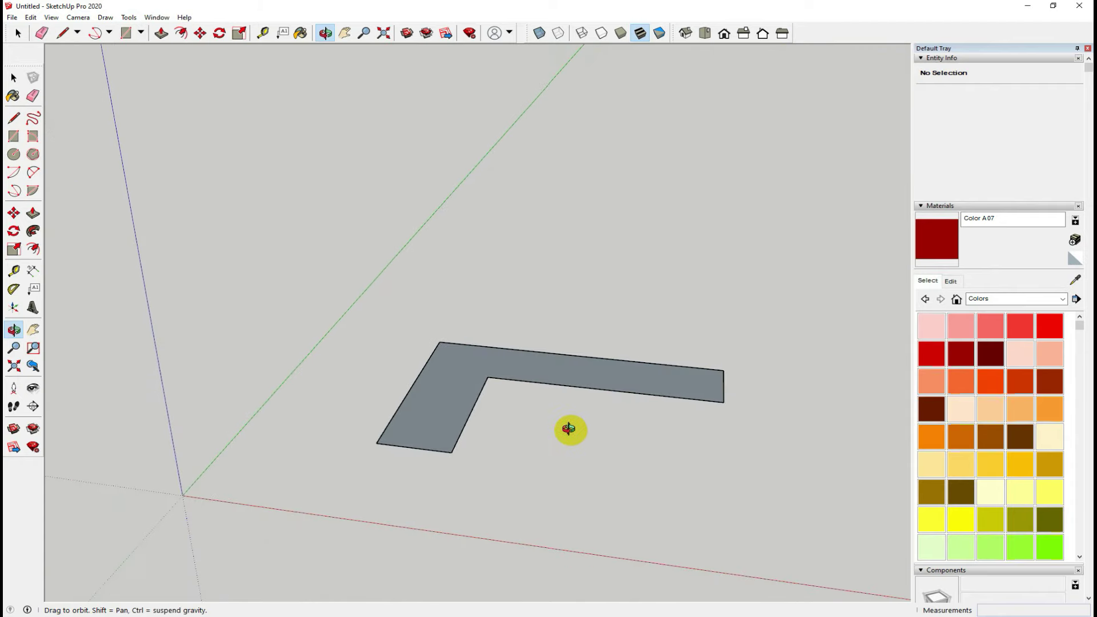
click(32, 214)
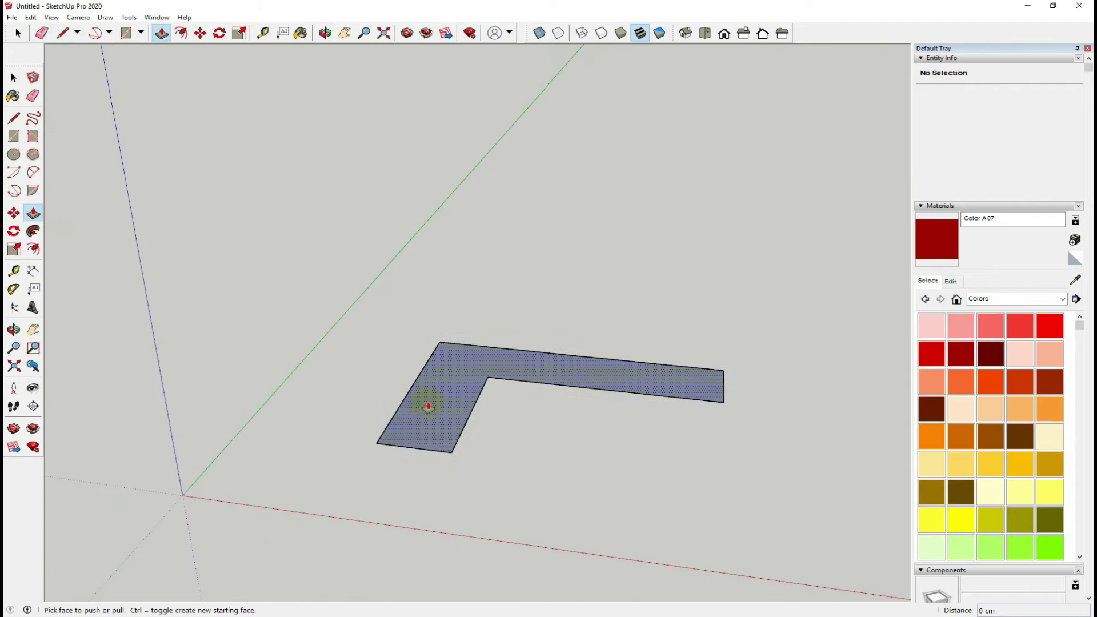
drag(428, 407, 428, 274)
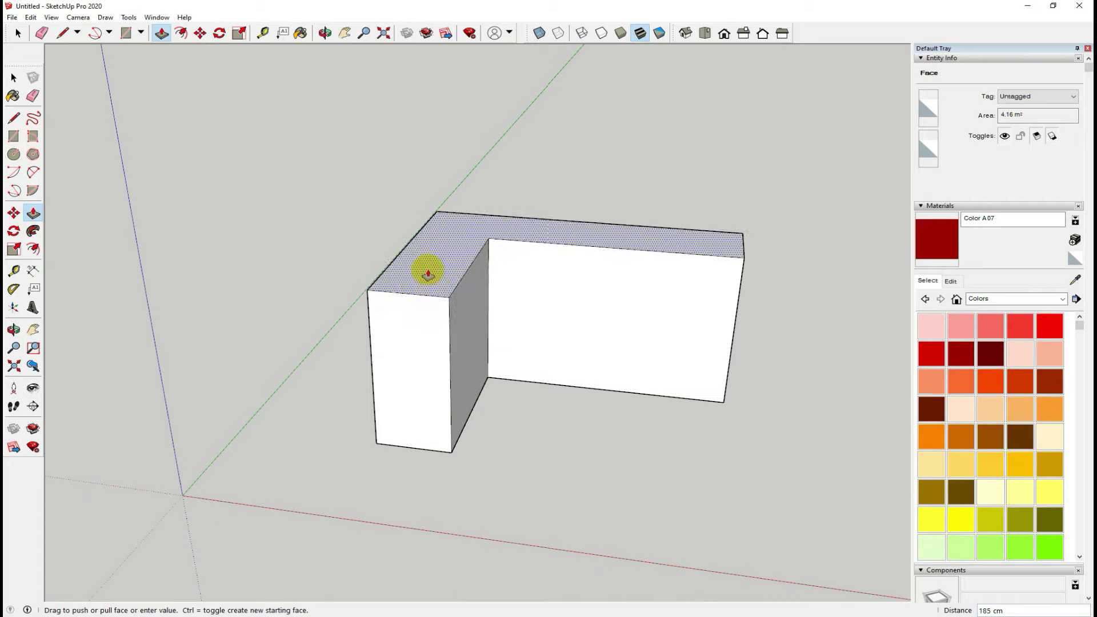
click(423, 284)
mouse_move(612, 470)
middle_down()
mouse_move(407, 423)
mouse_move(393, 431)
mouse_move(492, 416)
mouse_move(399, 406)
mouse_move(368, 417)
mouse_move(492, 438)
mouse_move(581, 421)
middle_up()
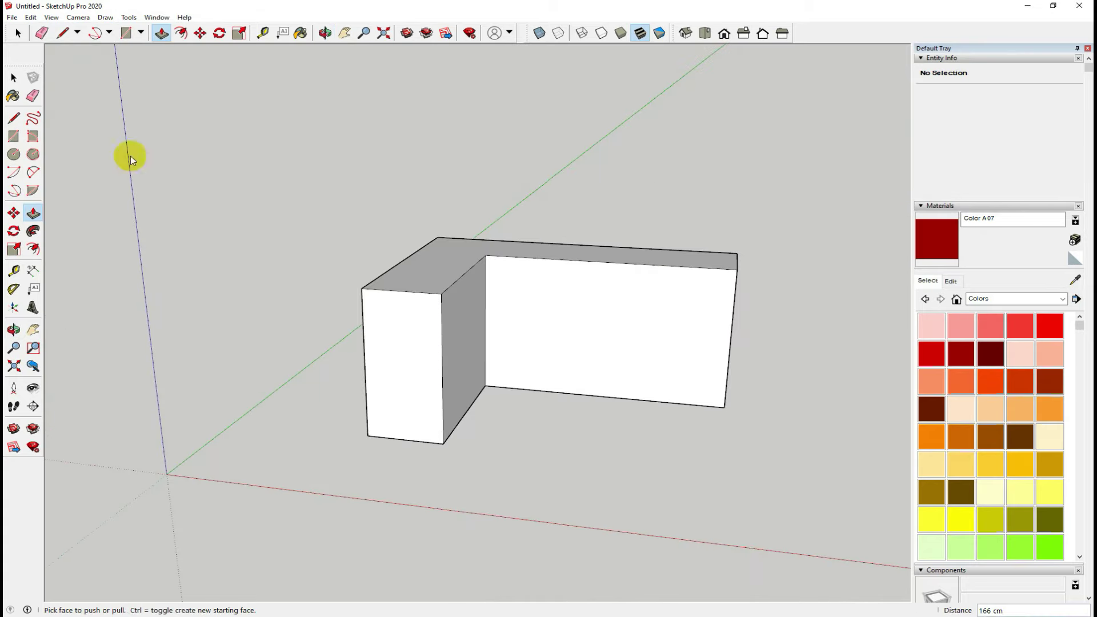
- Draw lines on the block's inner front to mark out the area under the long arm
click(14, 118)
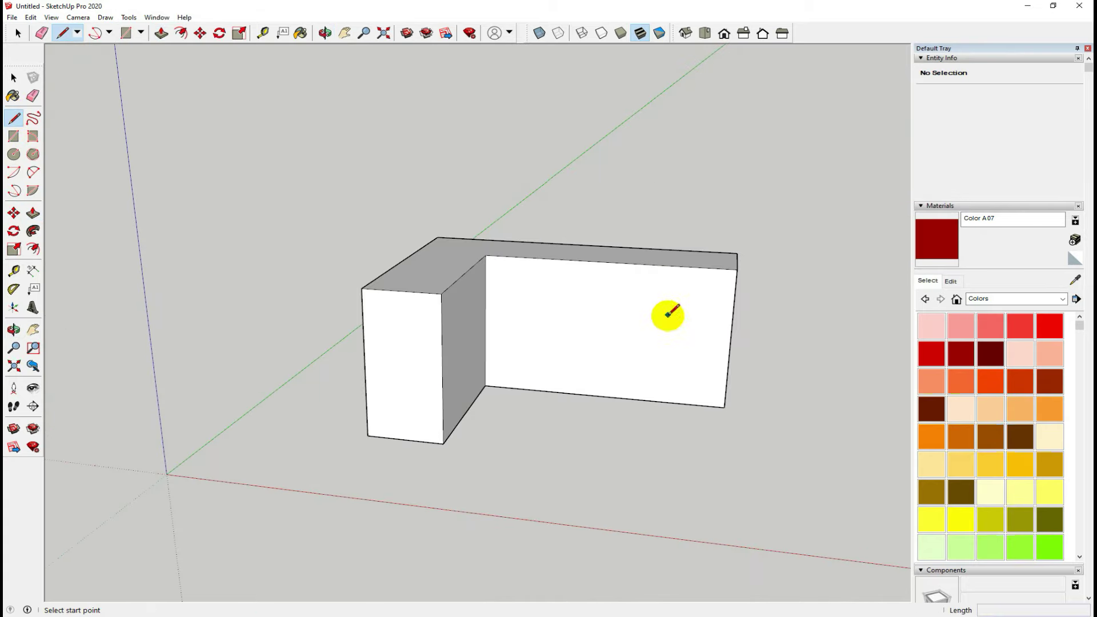
click(734, 307)
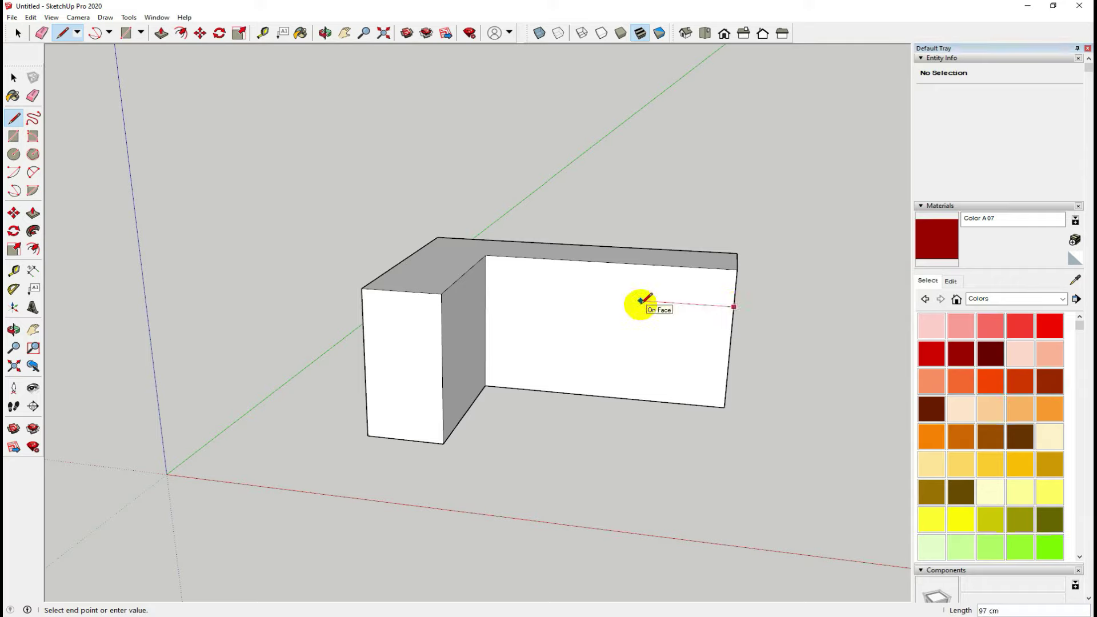
click(641, 302)
click(643, 264)
middle_drag(656, 379, 598, 330)
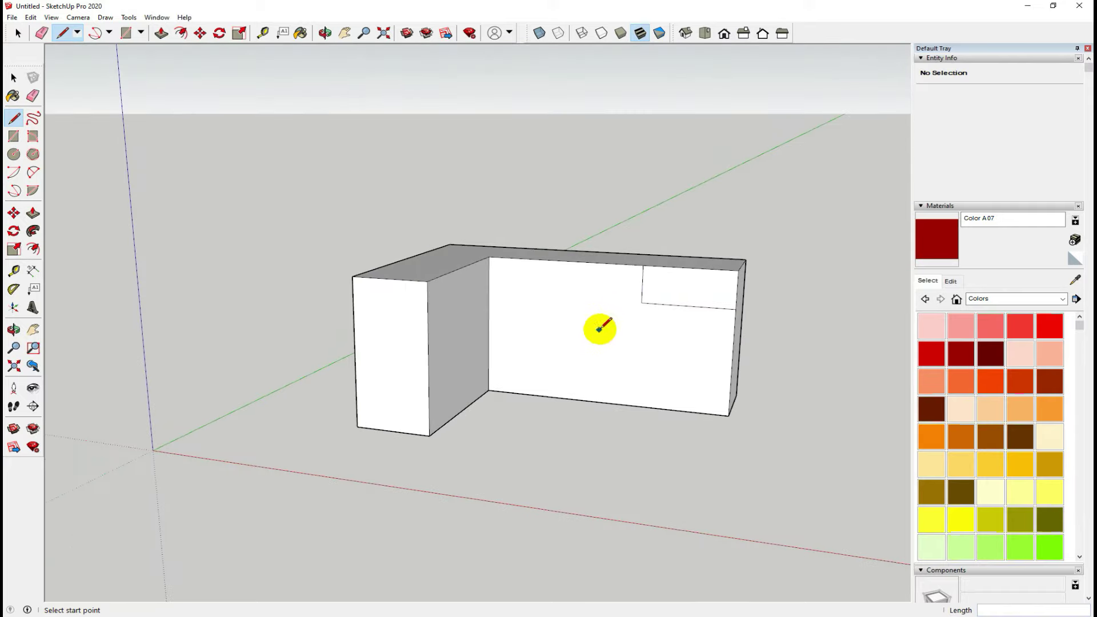
click(727, 308)
scroll(721, 409, up, 1)
click(721, 418)
middle_drag(588, 368, 476, 409)
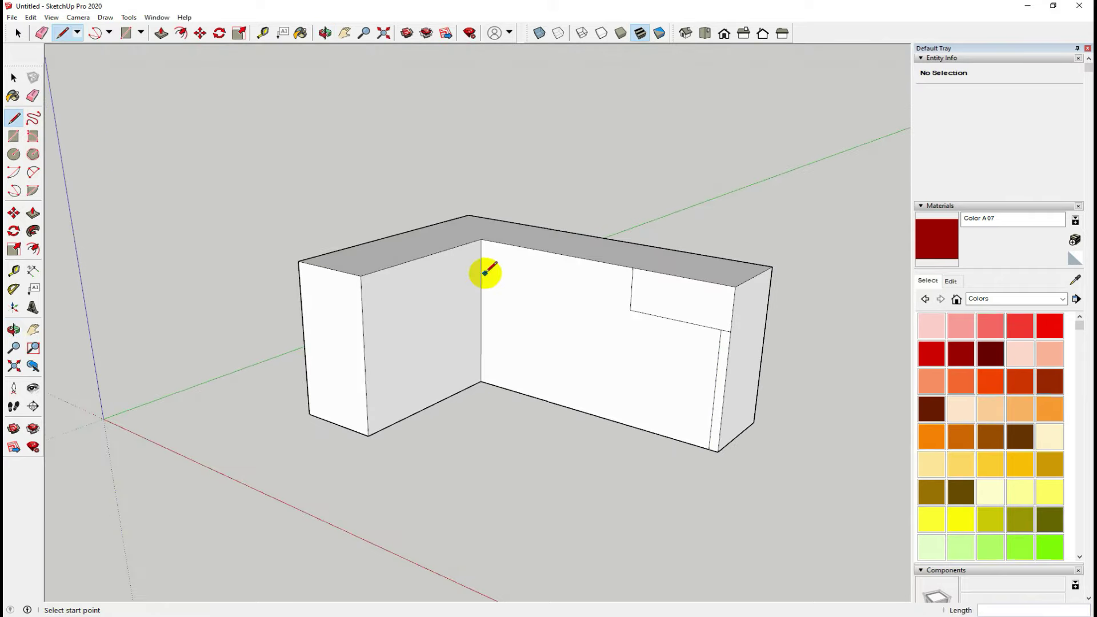
- Push the split inner face back about 49 cm and view the desk from the front
click(632, 277)
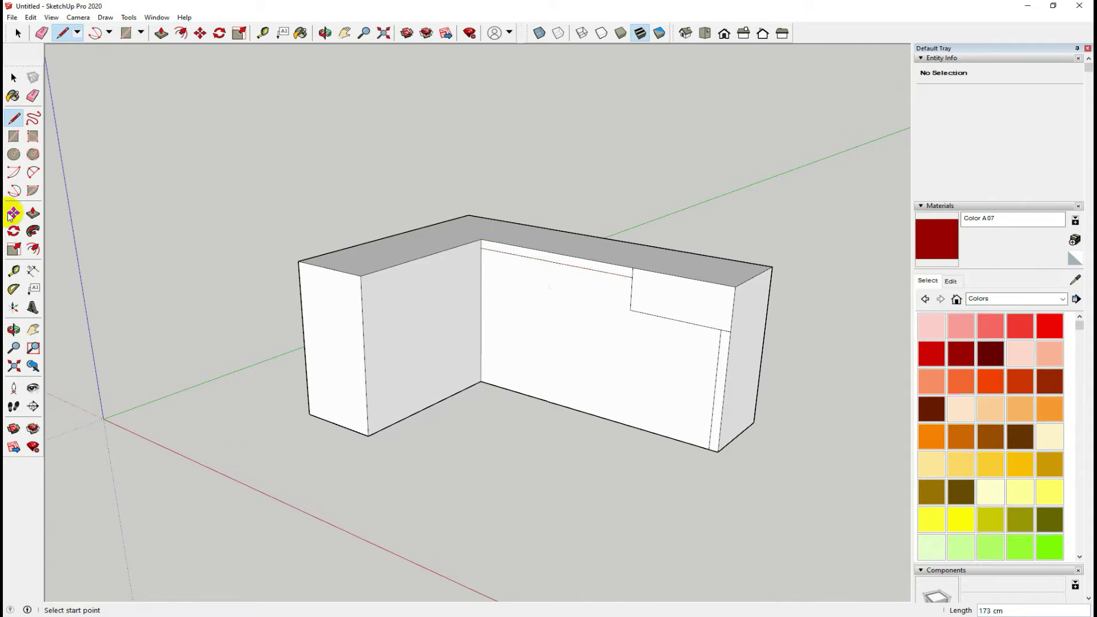
click(32, 215)
drag(578, 385, 612, 378)
mouse_move(575, 457)
middle_down()
mouse_move(790, 433)
mouse_move(806, 366)
mouse_move(701, 427)
mouse_move(647, 481)
mouse_move(596, 454)
middle_up()
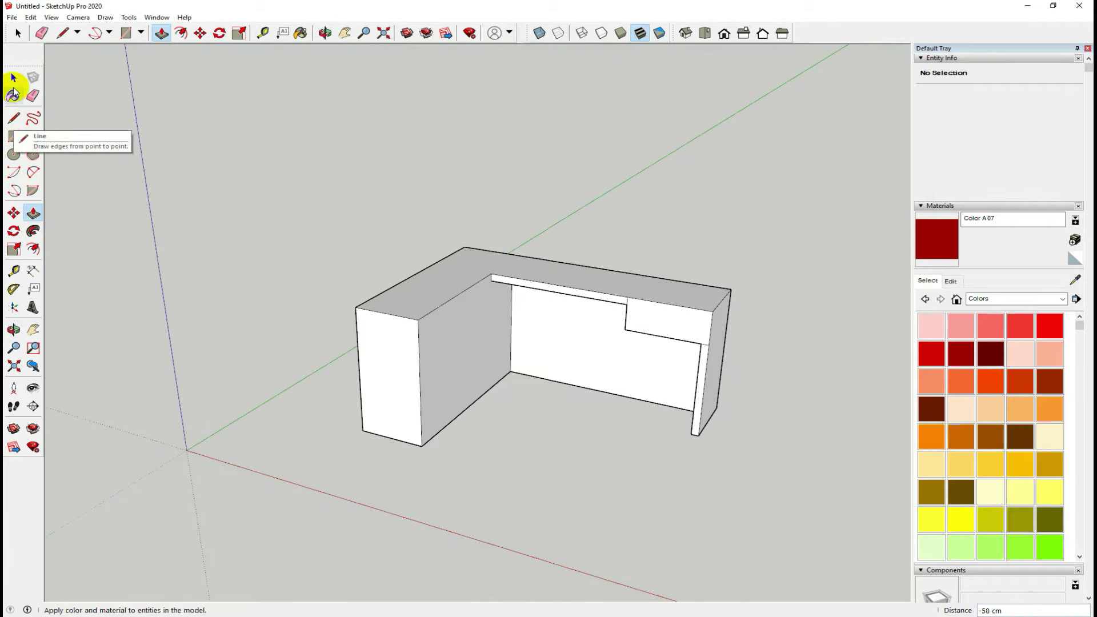
click(13, 78)
mouse_move(521, 458)
middle_down()
mouse_move(647, 436)
mouse_move(658, 379)
middle_up()
scroll(736, 407, up, 2)
scroll(736, 407, up, 2)
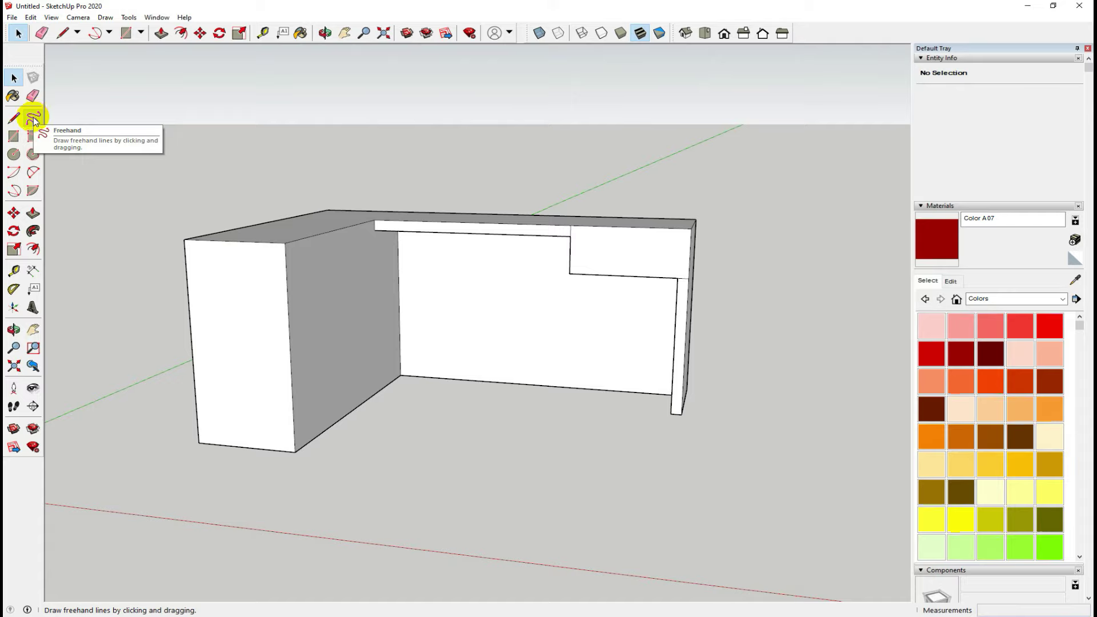
- With the Freehand tool active, orbit and zoom to show open ground beside the block
click(33, 118)
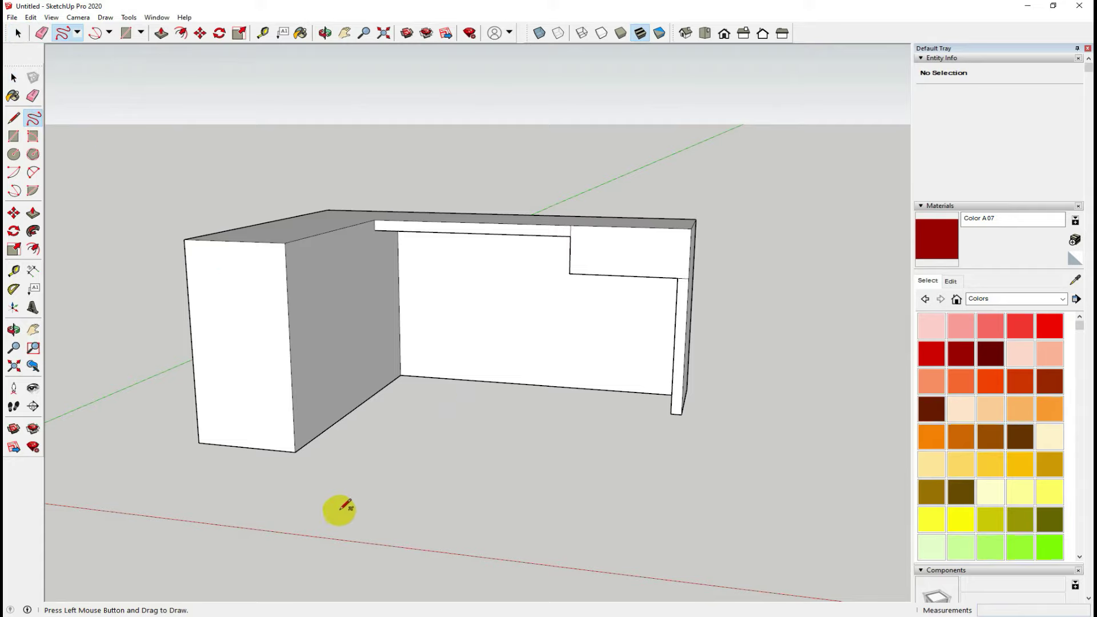
scroll(355, 485, down, 3)
scroll(378, 484, down, 3)
key(o)
drag(554, 491, 548, 506)
middle_drag(549, 507, 552, 502)
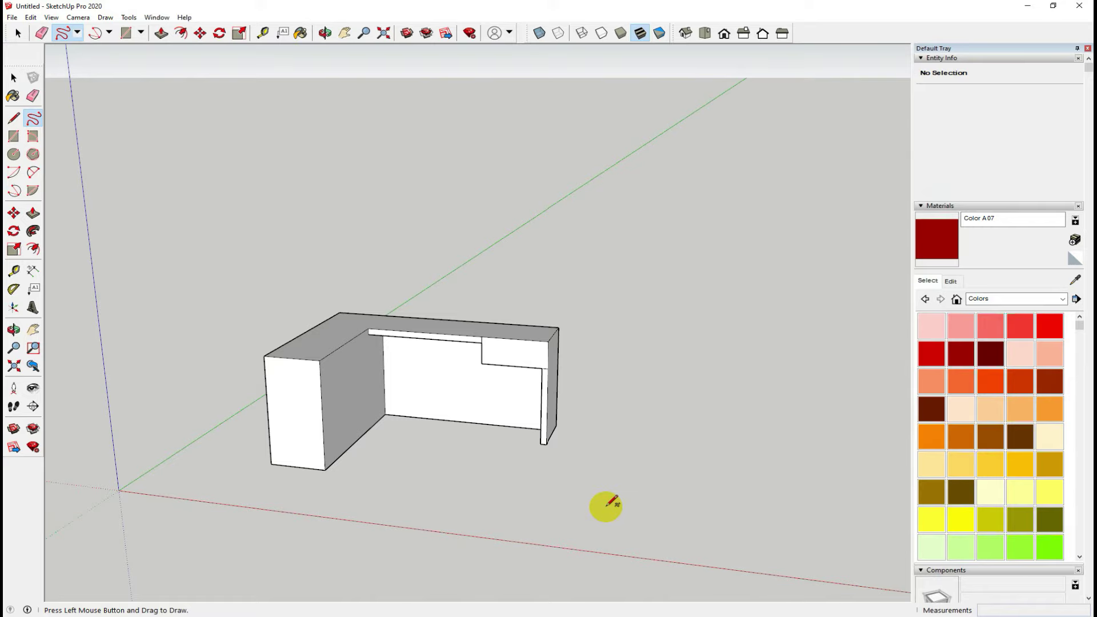
scroll(607, 506, down, 1)
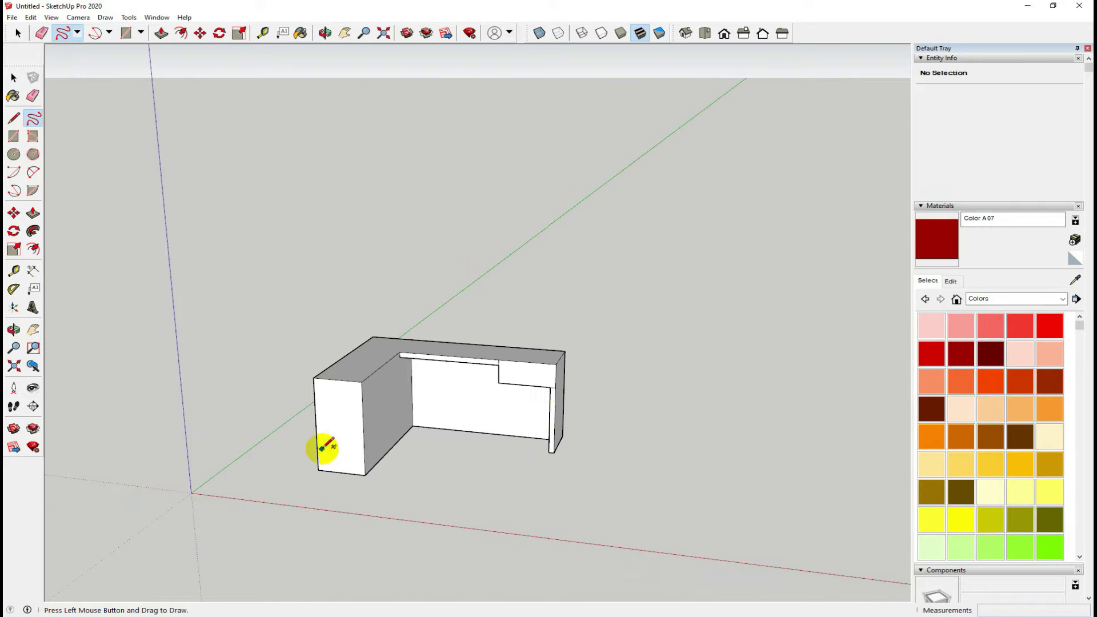
middle_drag(380, 461, 534, 506)
scroll(491, 503, up, 2)
scroll(564, 515, up, 2)
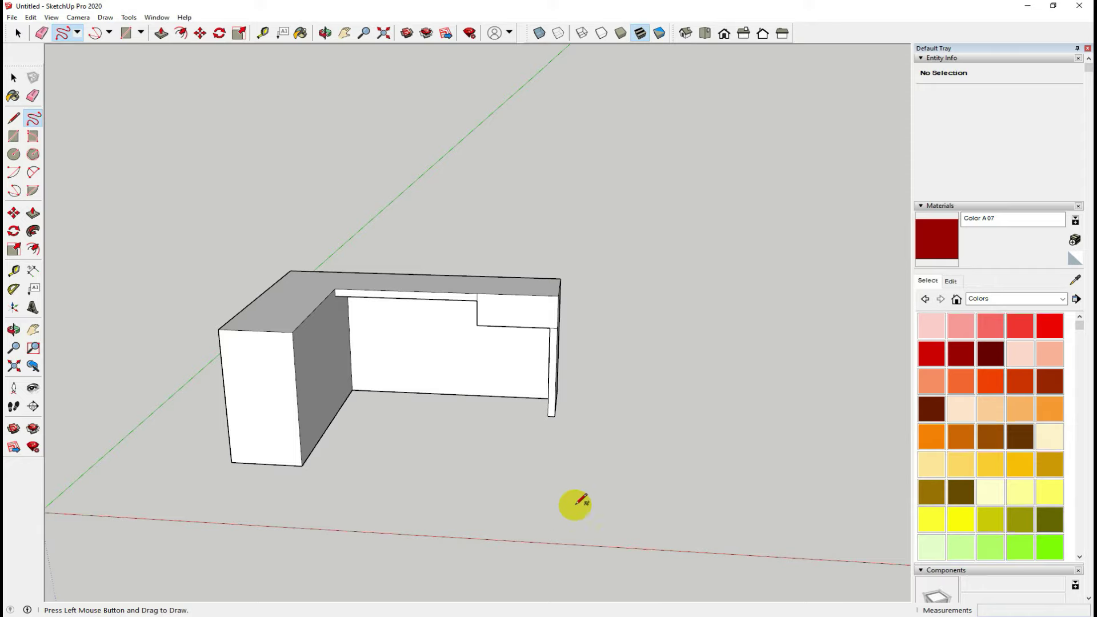
- Draw a closed freehand loop on the ground and paint it green Color F05
mouse_move(603, 510)
mouse_down()
mouse_move(593, 426)
mouse_move(620, 402)
mouse_move(677, 393)
mouse_move(709, 423)
mouse_move(718, 452)
mouse_move(852, 475)
mouse_move(876, 513)
mouse_move(794, 535)
mouse_move(600, 530)
mouse_up()
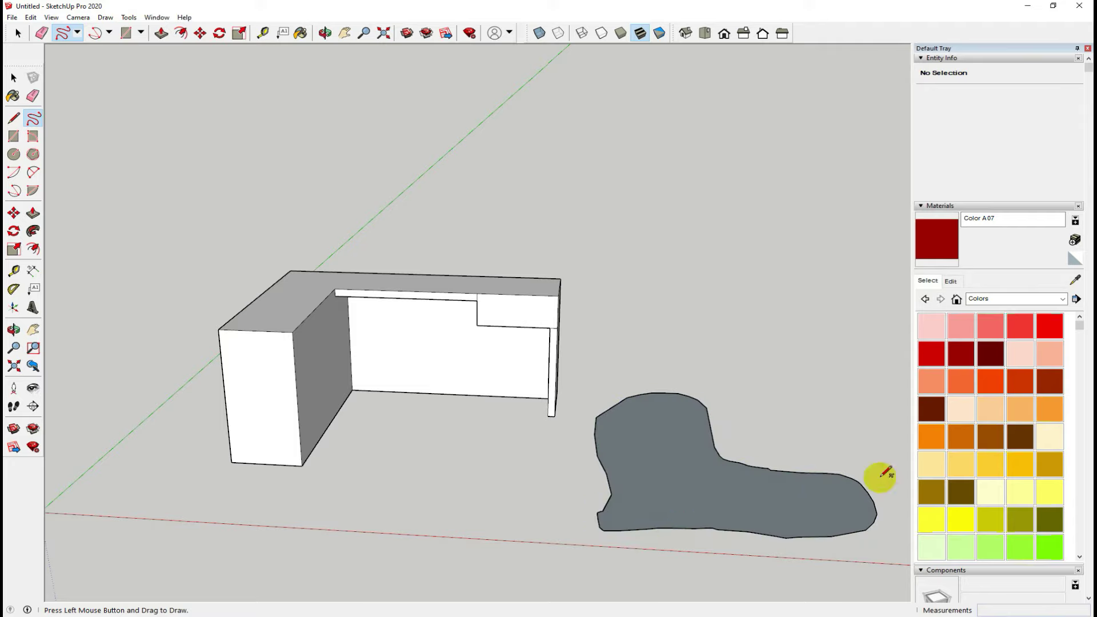
click(1050, 546)
click(708, 490)
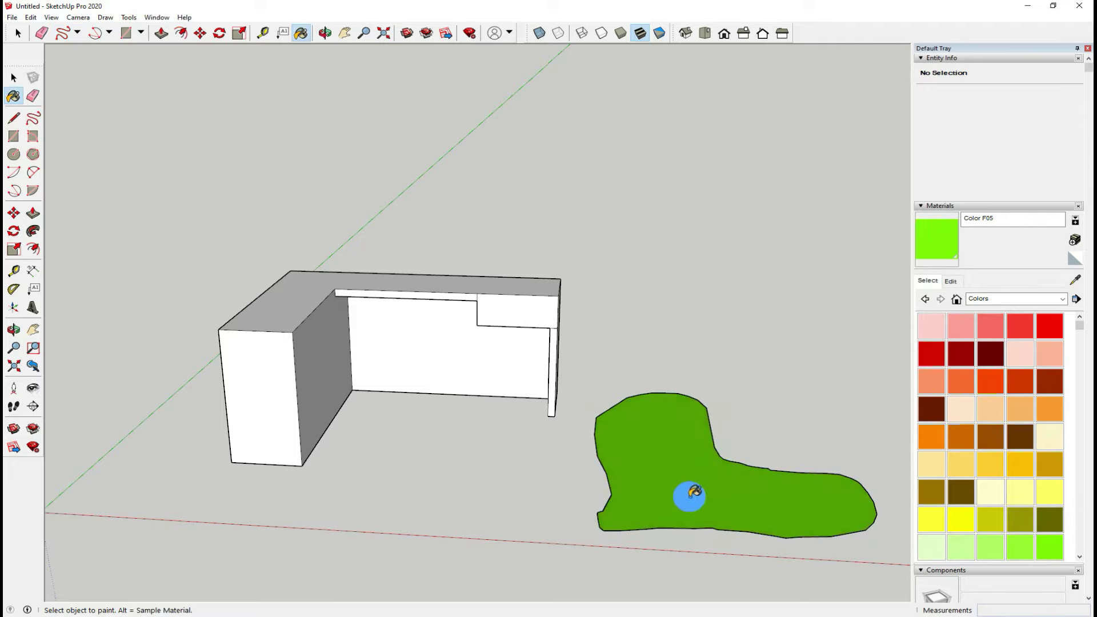
click(14, 75)
mouse_move(362, 583)
middle_down()
mouse_move(359, 502)
mouse_move(492, 548)
mouse_move(487, 581)
middle_up()
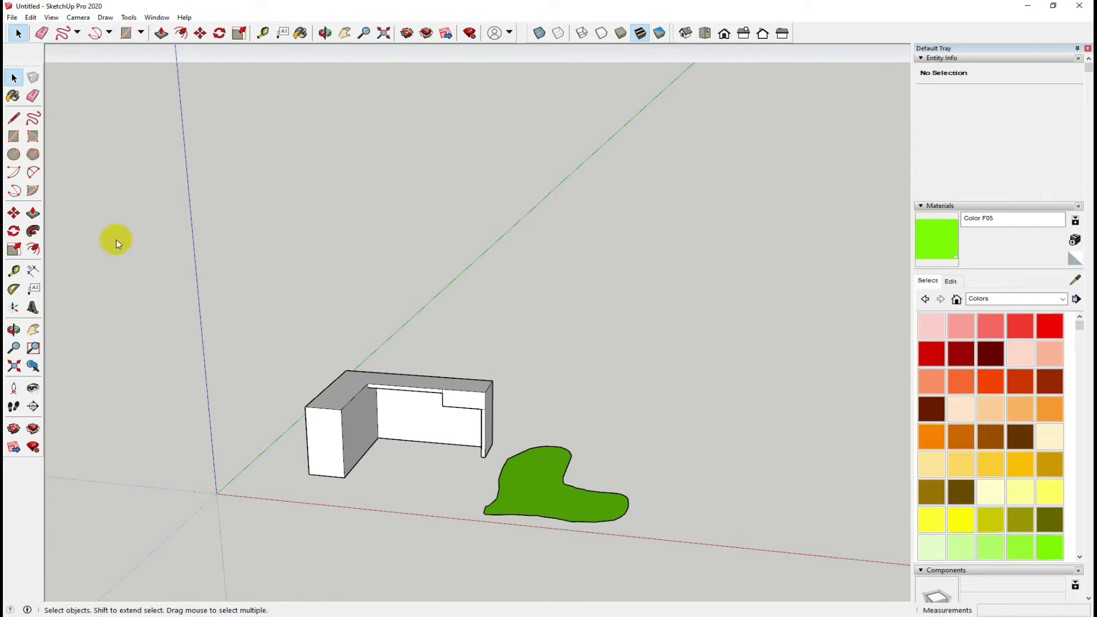
- Draw a larger freehand loop behind the block and paint it green
click(32, 118)
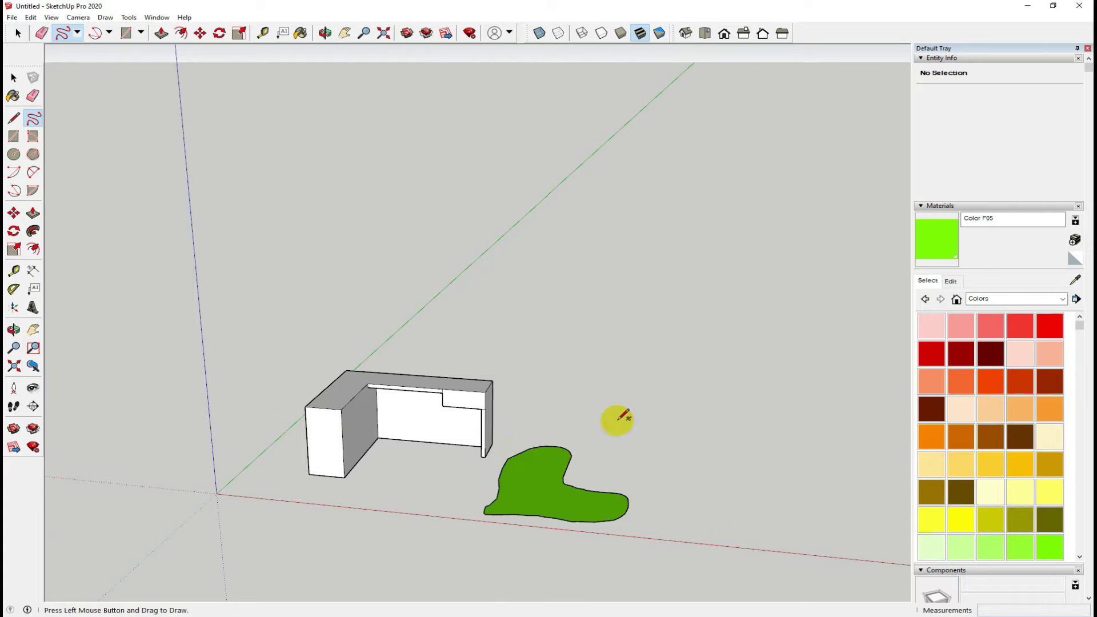
mouse_move(573, 412)
mouse_down()
mouse_move(791, 351)
mouse_move(666, 345)
mouse_move(625, 362)
mouse_move(522, 335)
mouse_move(494, 352)
mouse_move(521, 397)
mouse_move(572, 412)
mouse_up()
click(1050, 547)
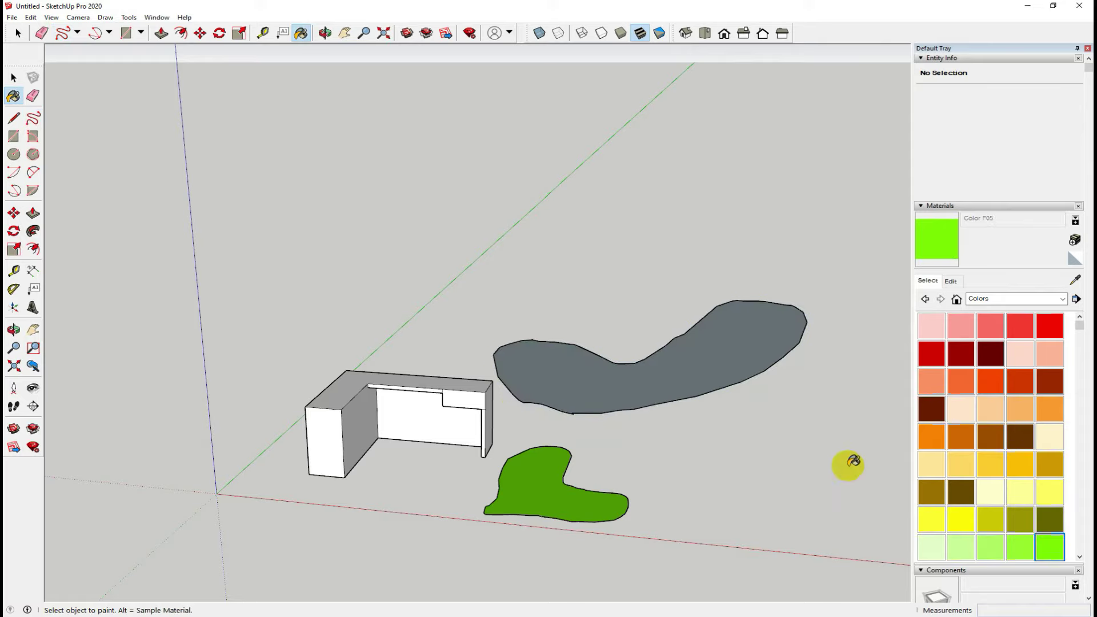
click(691, 361)
- Orbit and zoom around the scene to inspect the two lawn patches
mouse_move(693, 477)
middle_down()
mouse_move(703, 412)
mouse_move(629, 459)
mouse_move(644, 497)
mouse_move(680, 526)
mouse_move(657, 509)
mouse_move(709, 514)
middle_up()
middle_drag(774, 458, 804, 429)
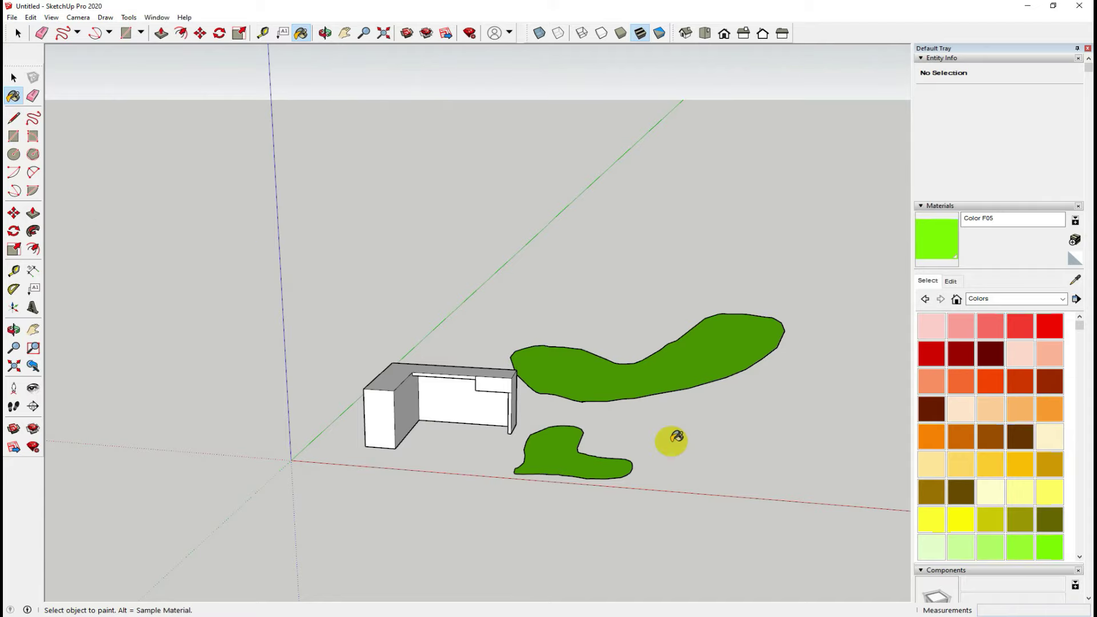
click(33, 118)
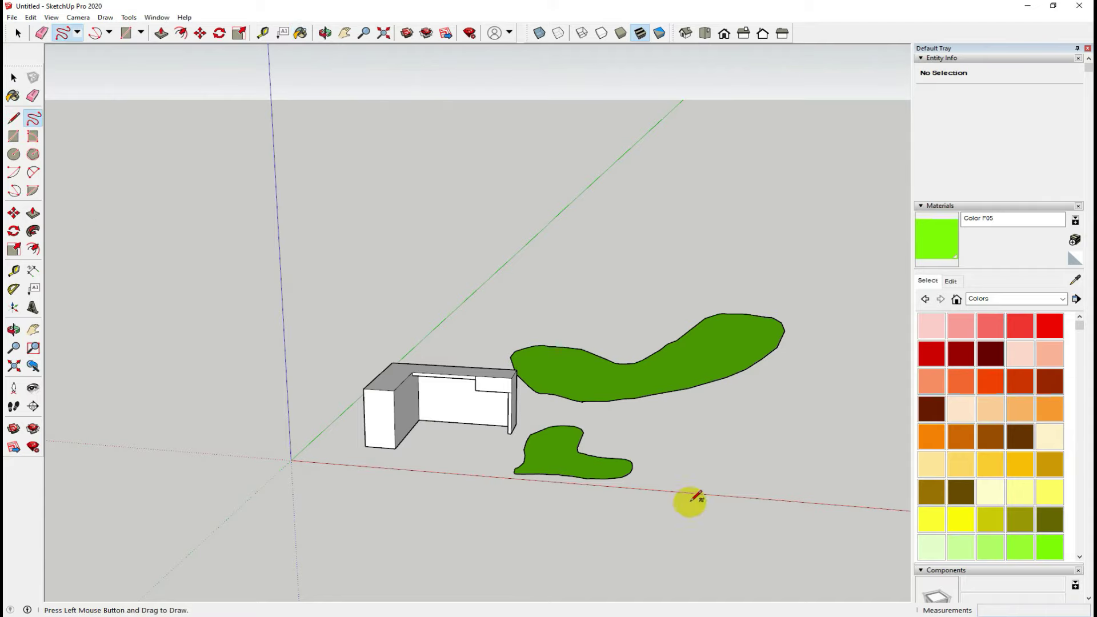
scroll(703, 502, up, 4)
scroll(318, 431, down, 1)
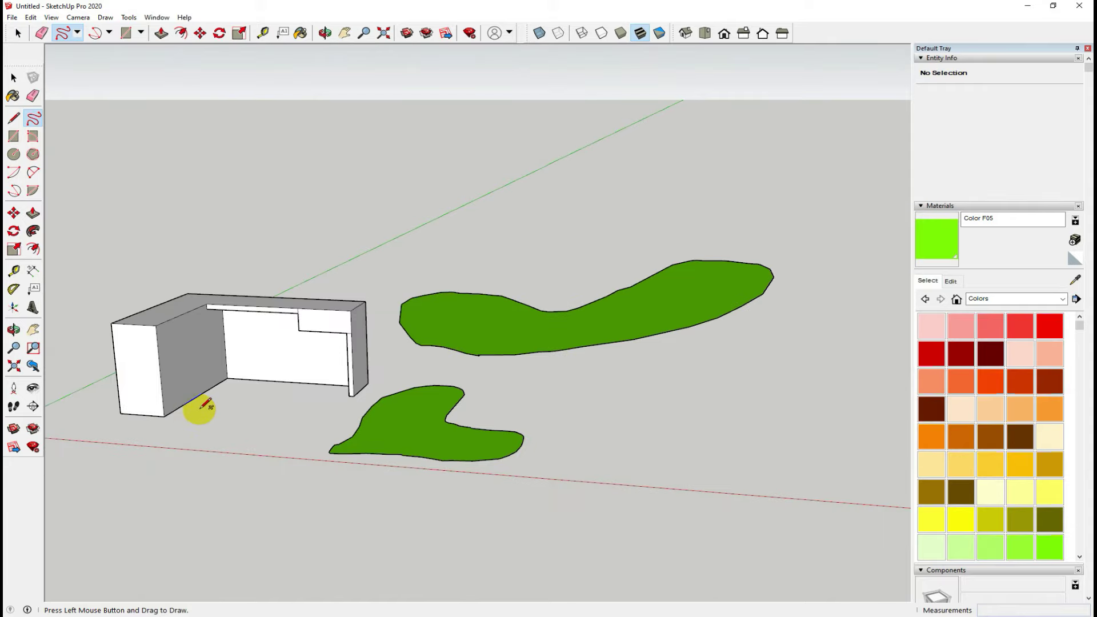
- Draw a closed freehand pond loop on the ground in front of the desk, then zoom in on it
mouse_move(199, 407)
mouse_down()
mouse_move(331, 444)
mouse_move(289, 453)
mouse_move(184, 441)
mouse_move(182, 414)
mouse_move(200, 407)
mouse_up()
mouse_move(238, 449)
middle_down()
mouse_move(355, 446)
mouse_move(338, 500)
middle_up()
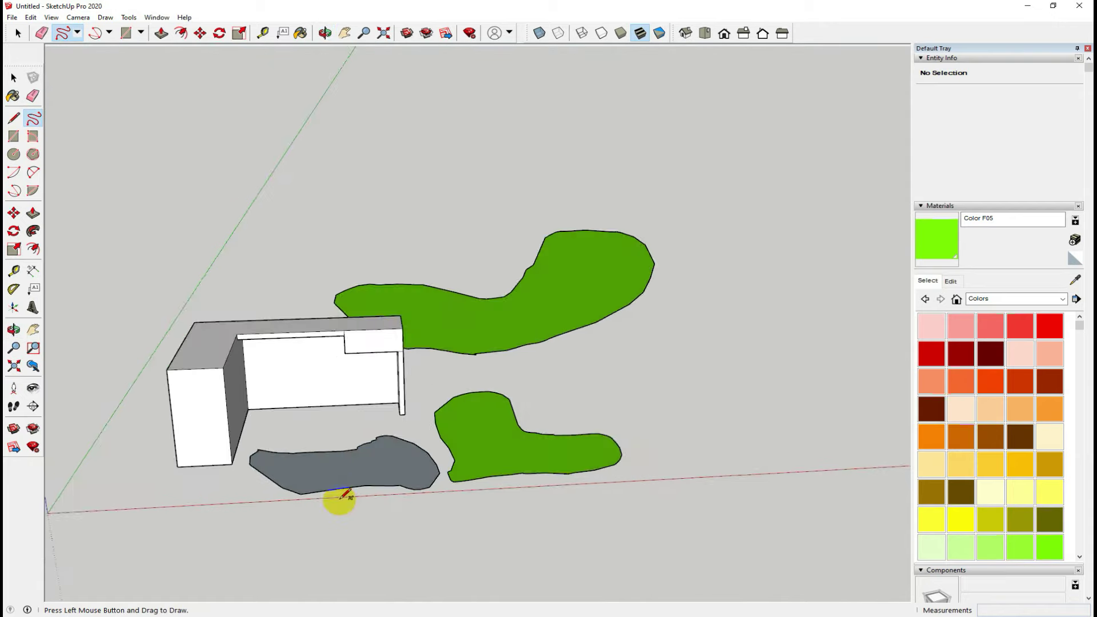
scroll(343, 494, up, 2)
scroll(345, 492, up, 1)
scroll(351, 440, up, 1)
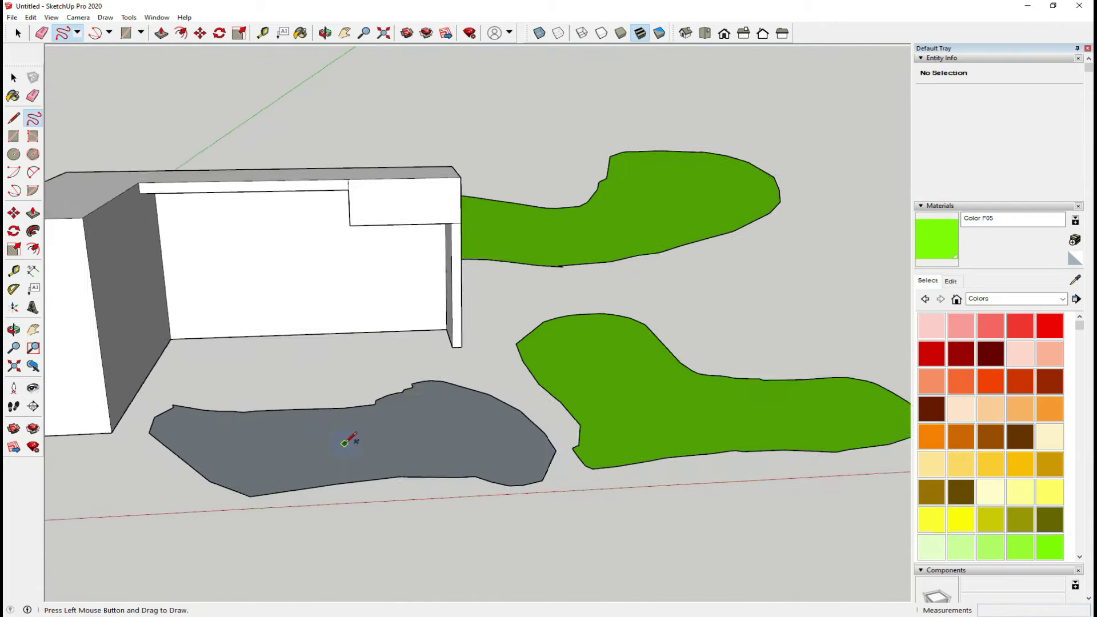
scroll(352, 441, up, 2)
click(184, 400)
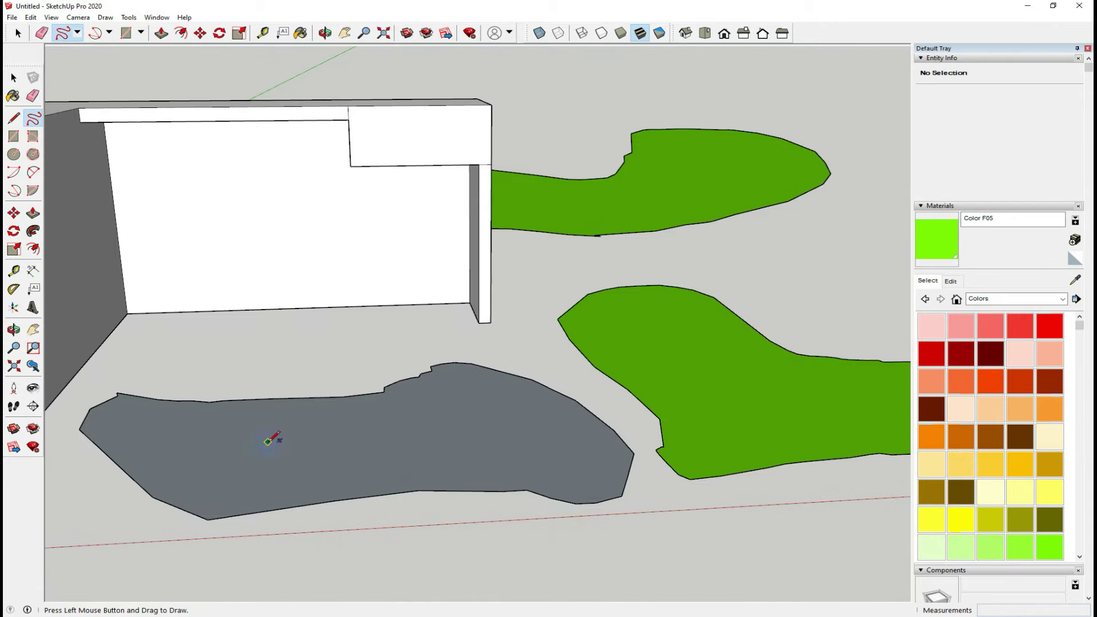
scroll(298, 437, down, 1)
scroll(297, 439, down, 1)
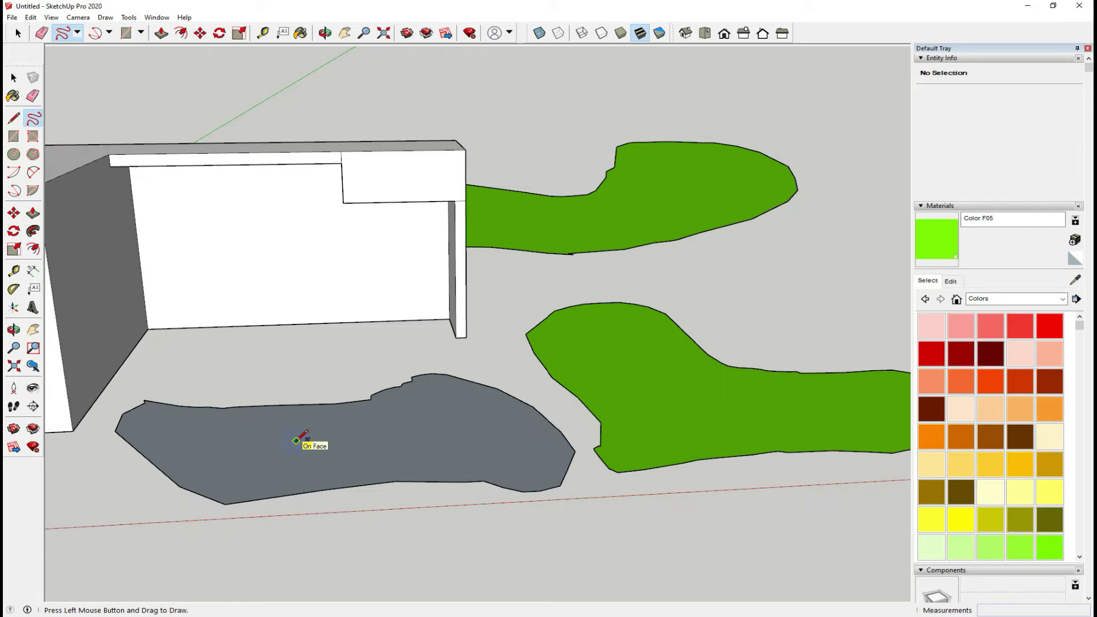
click(1087, 380)
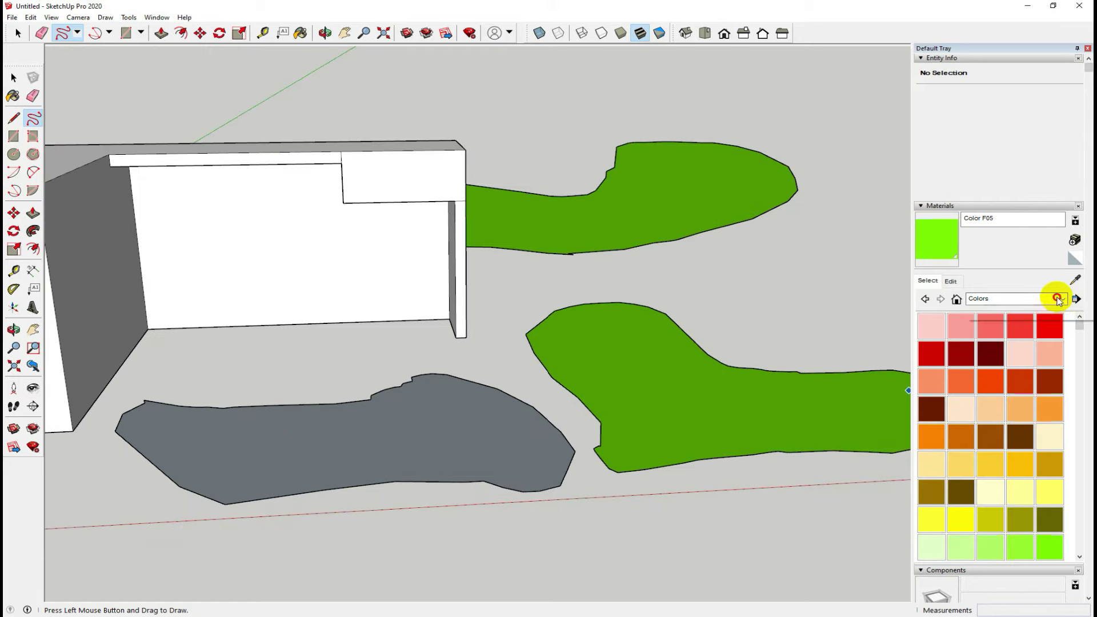
- Paint the pond face with Water Pool Light from the Water materials collection
click(1062, 299)
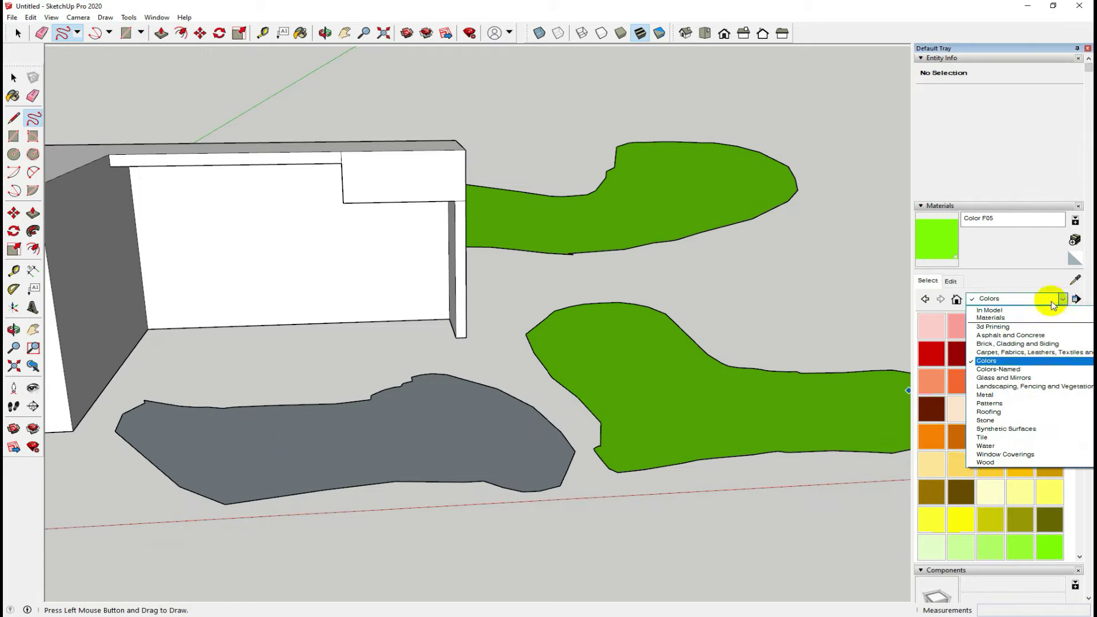
click(986, 446)
click(1053, 332)
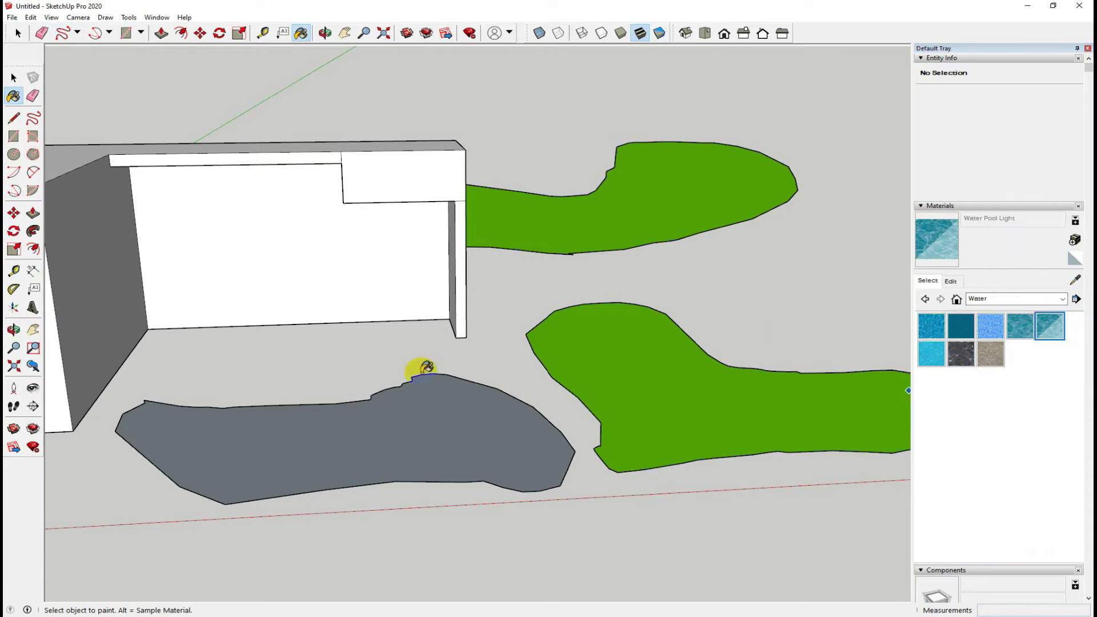
click(280, 454)
- Switch to the Select tool and orbit and zoom to inspect the painted pond
mouse_move(360, 506)
middle_down()
mouse_move(374, 520)
mouse_move(345, 525)
mouse_move(306, 458)
mouse_move(303, 518)
middle_up()
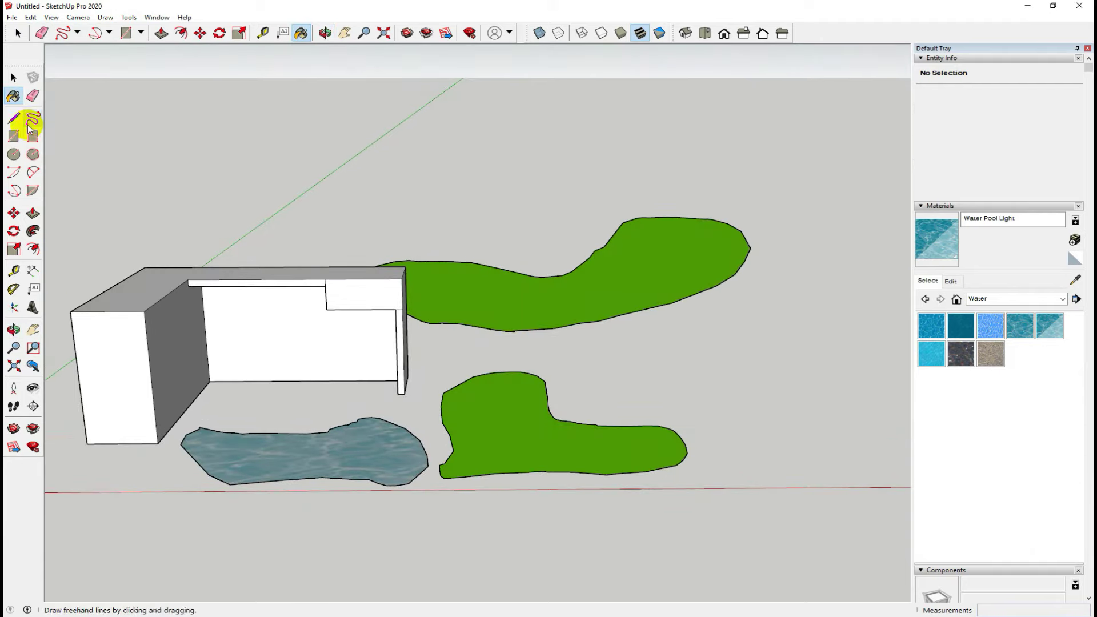
click(13, 78)
scroll(569, 362, down, 2)
mouse_move(569, 362)
middle_down()
mouse_move(495, 436)
mouse_move(514, 436)
middle_up()
scroll(515, 436, up, 2)
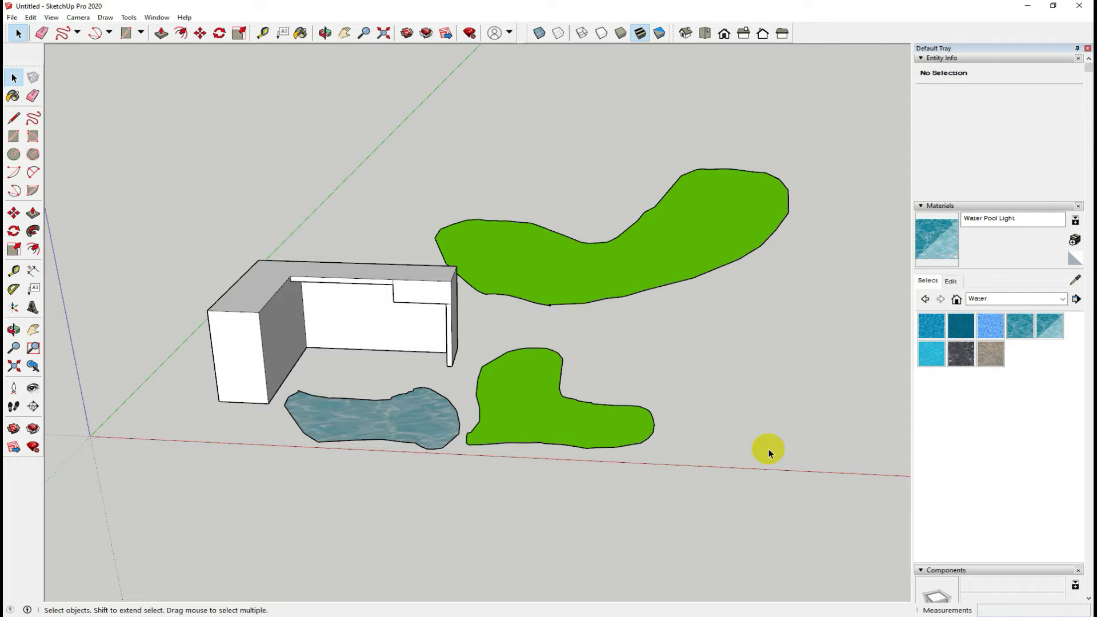
scroll(136, 382, up, 2)
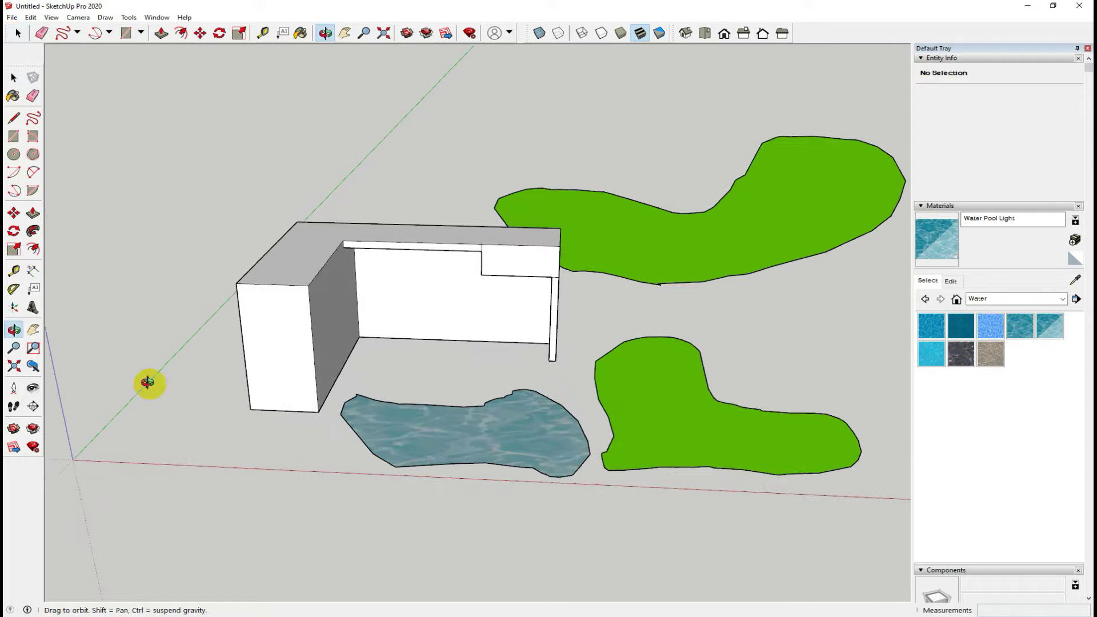
middle_drag(135, 382, 147, 365)
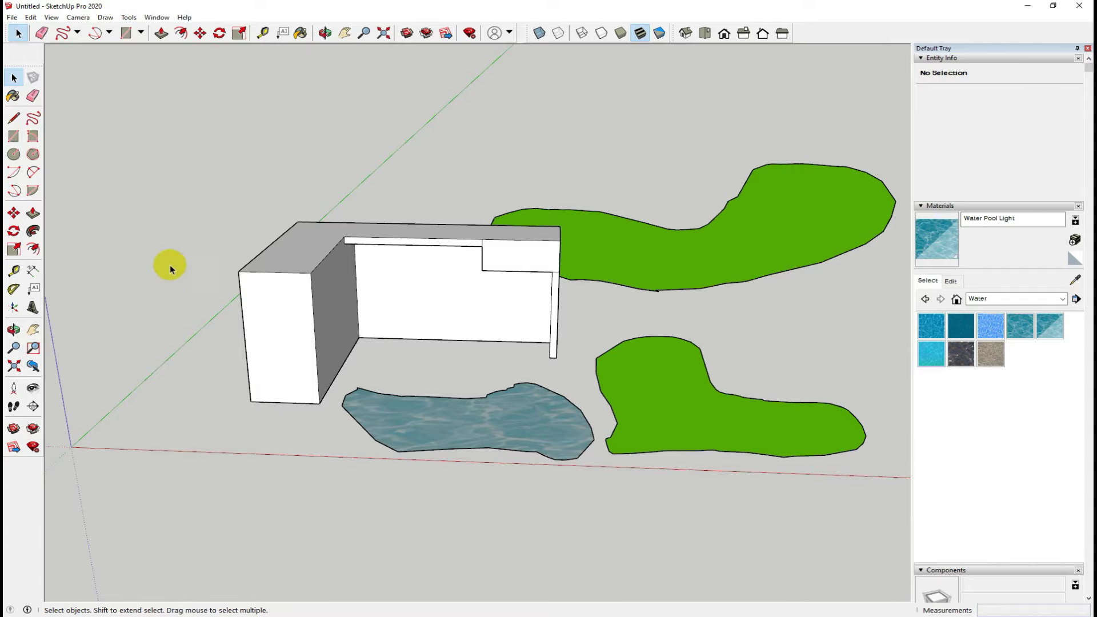
scroll(295, 389, down, 2)
middle_drag(295, 389, 282, 423)
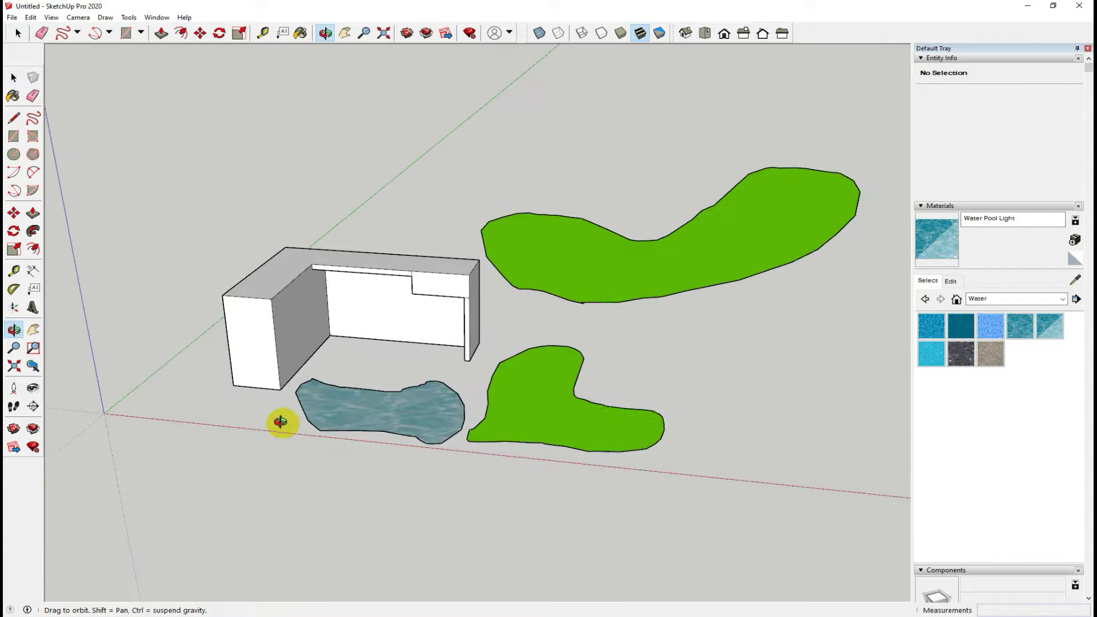
scroll(280, 431, up, 2)
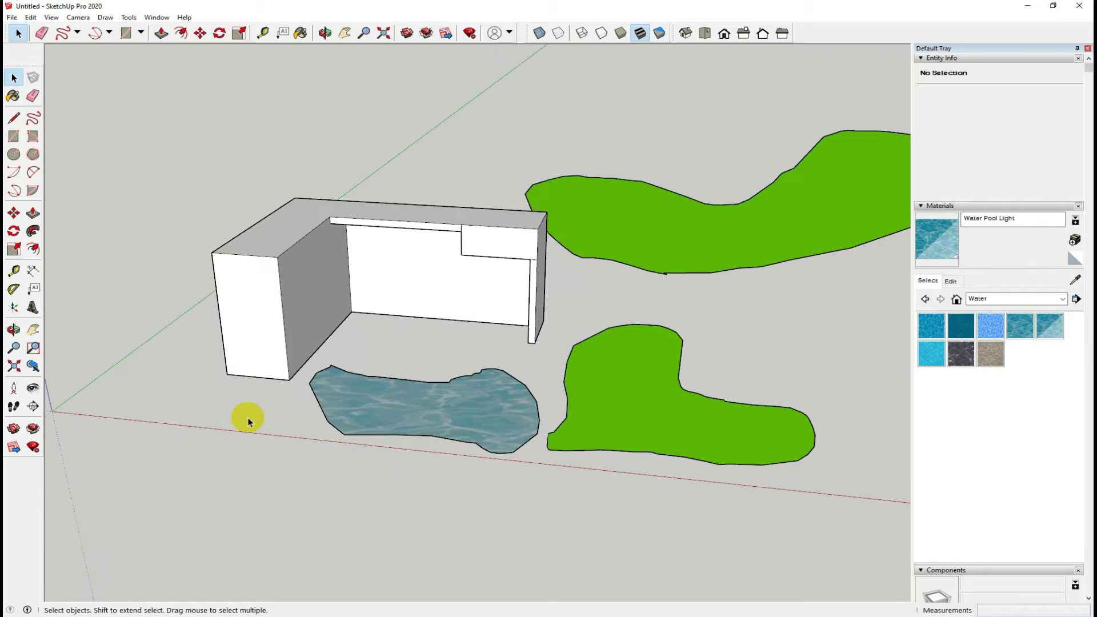